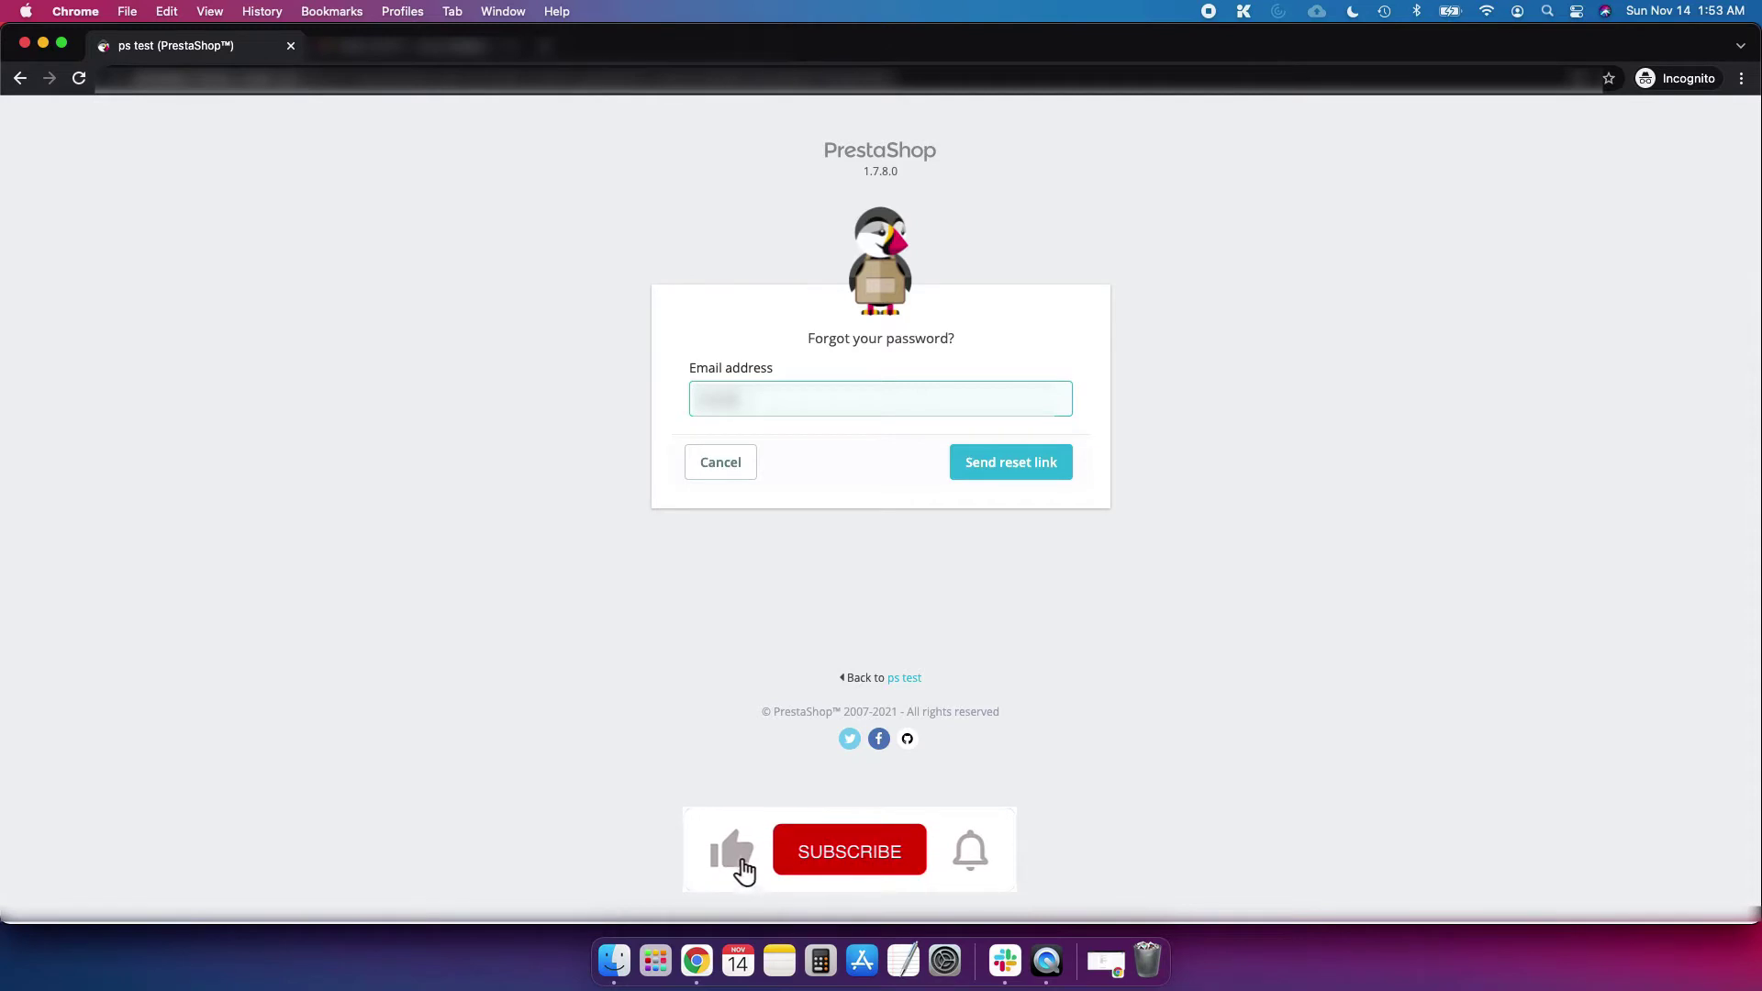
Enter the admin e-mail address on the Forgot your password form and send the reset link.
{"action": "type", "text": "@gmail.com"}
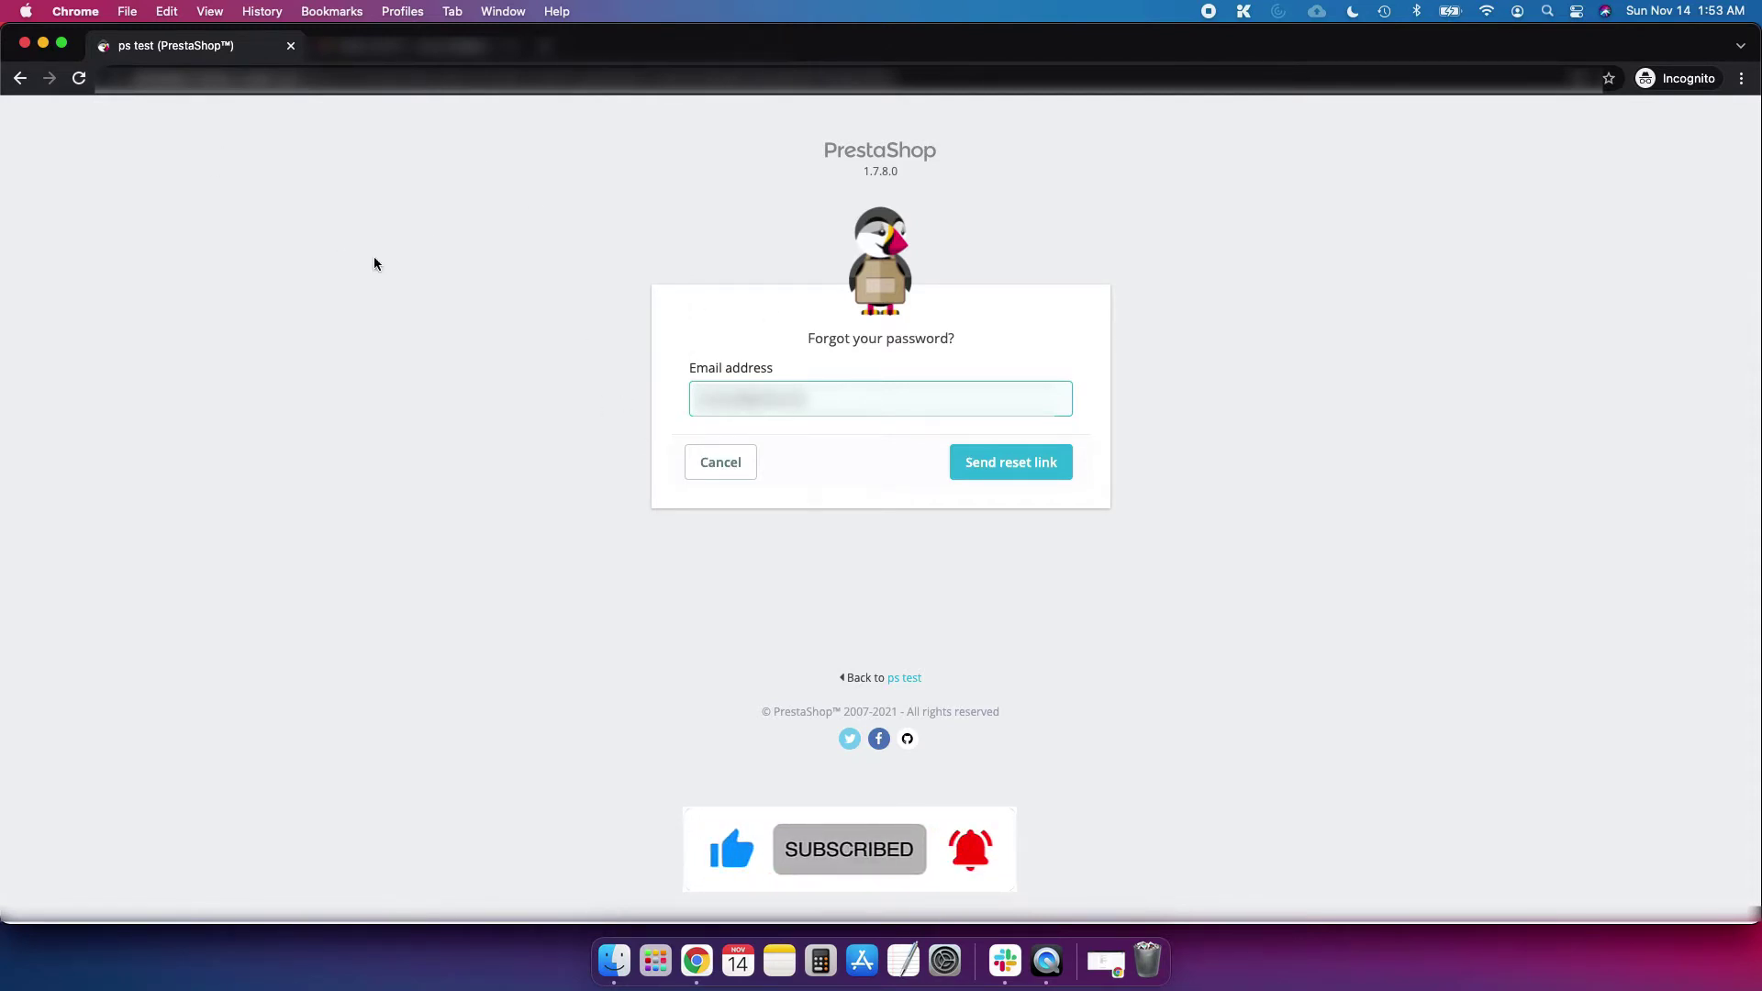
{"action": "left_click", "coordinate": [1012, 470]}
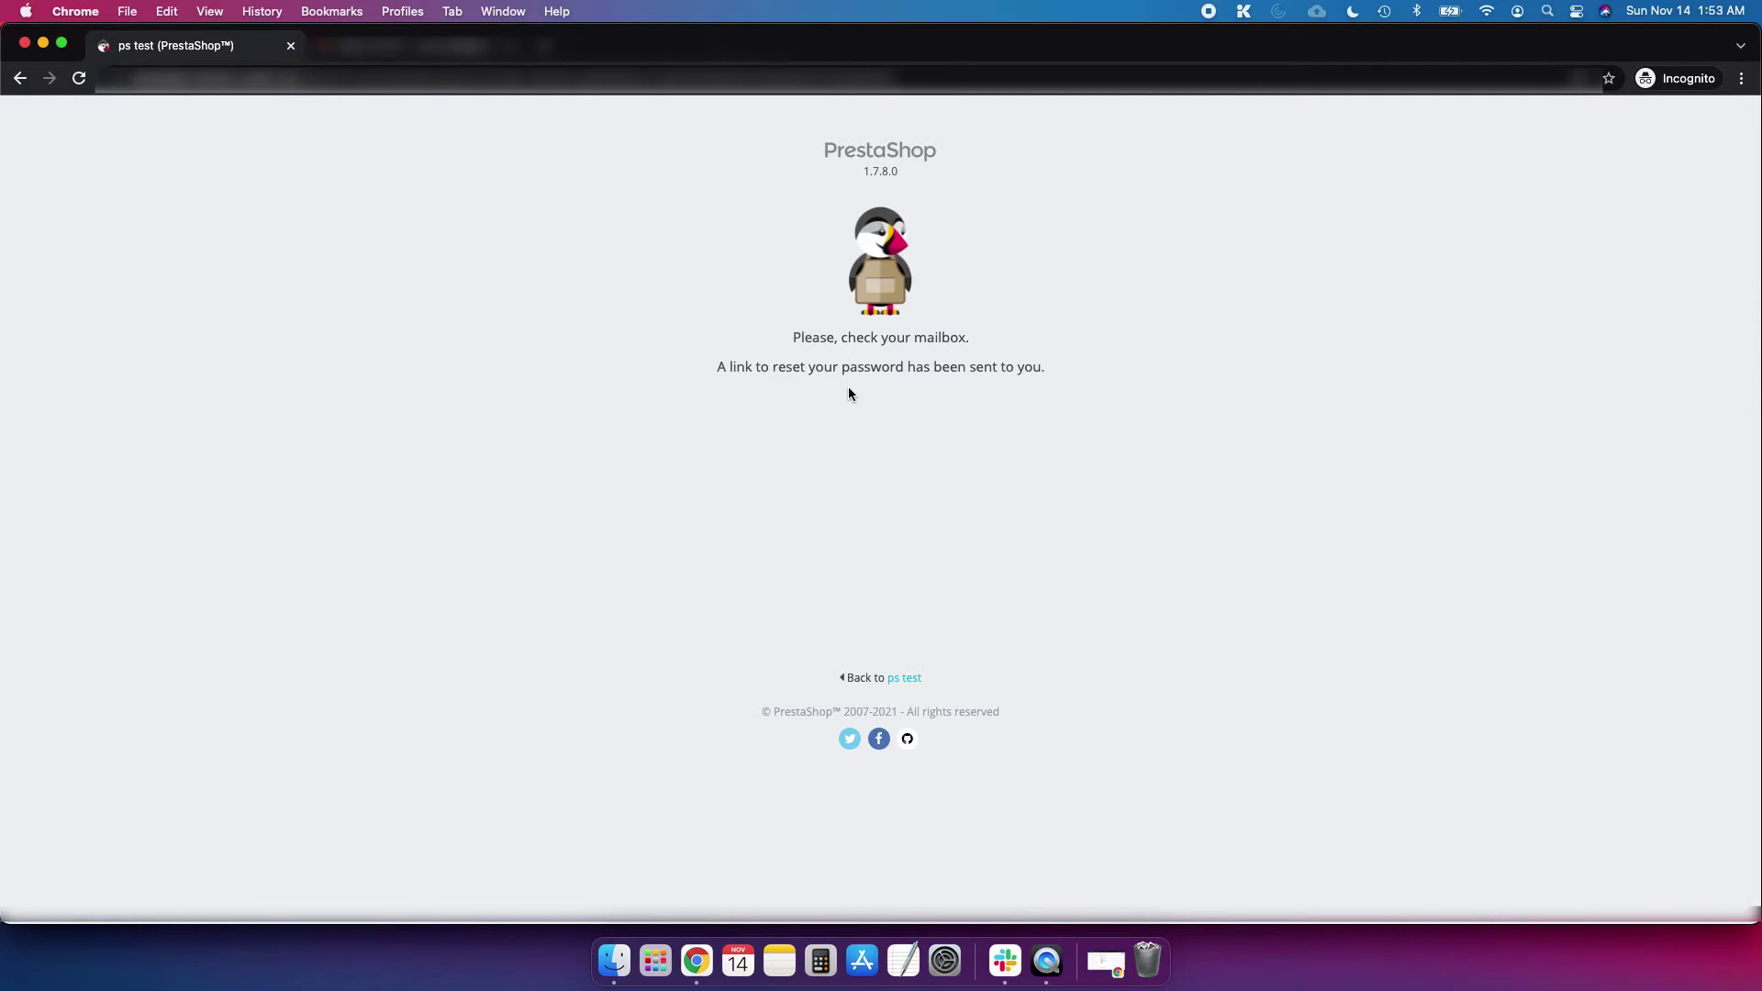
Switch to the Gmail mailbox in the second browser tab.
{"action": "left_click", "coordinate": [367, 56]}
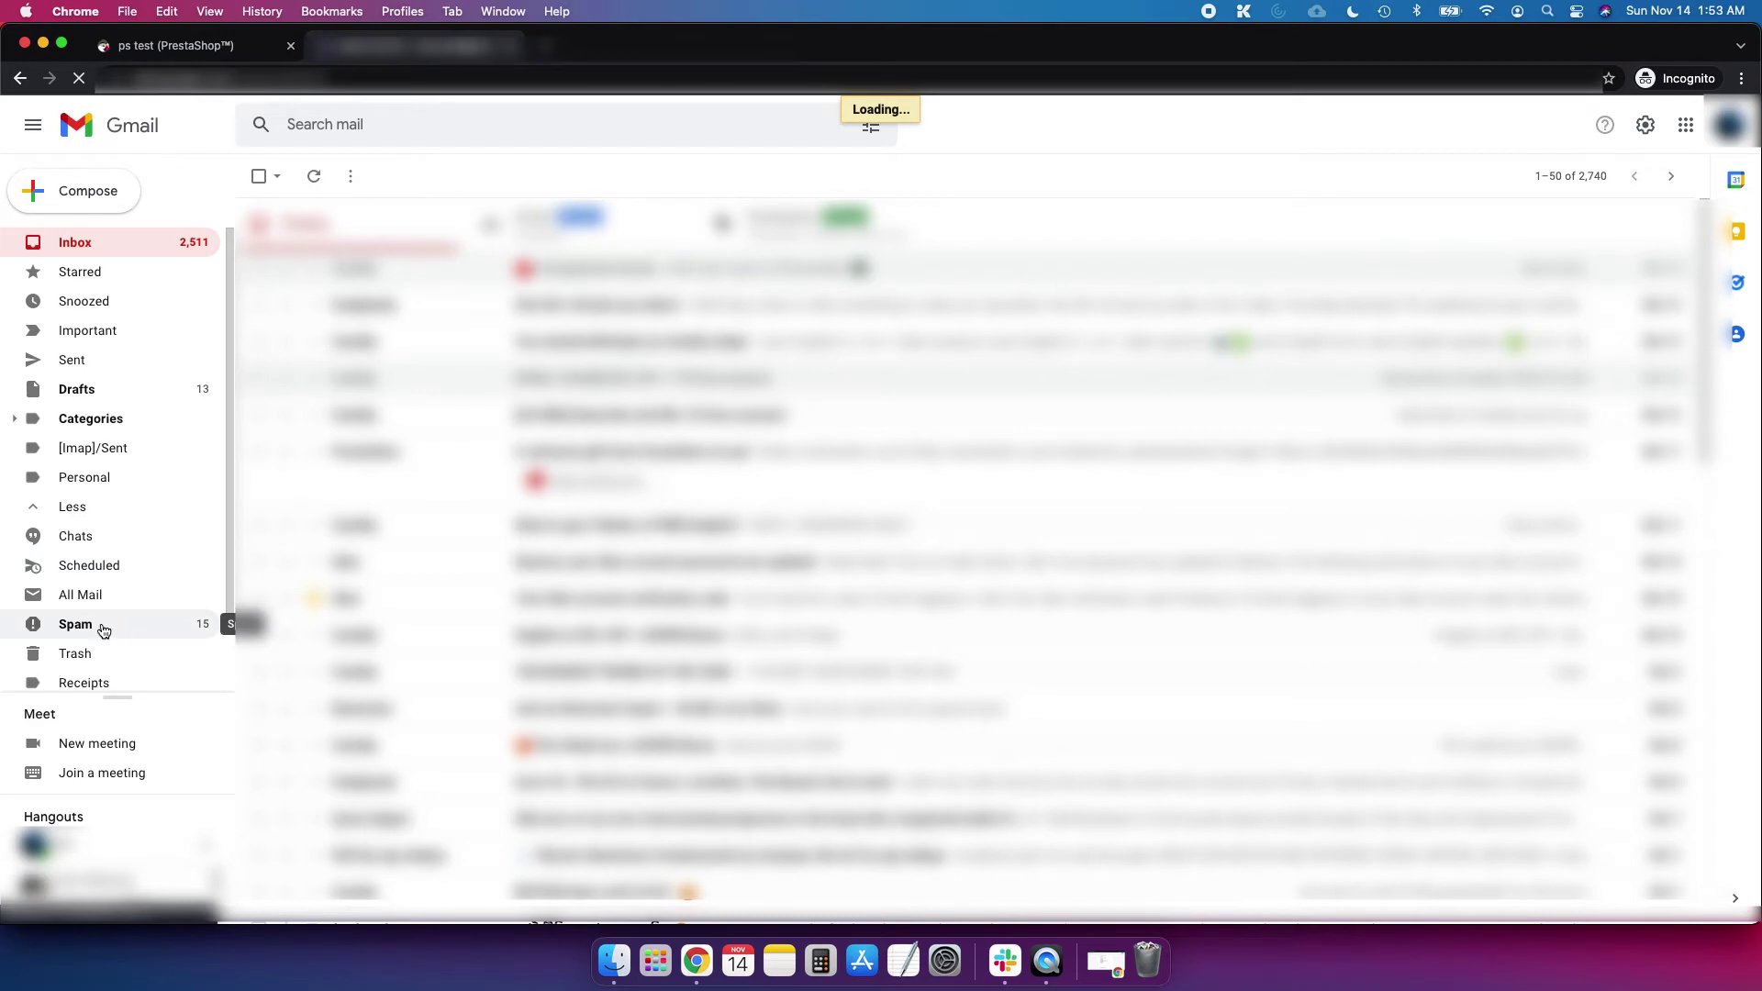
Open '[ps test] Your new password' from the Spam folder and follow its reset link.
{"action": "left_click", "coordinate": [102, 629]}
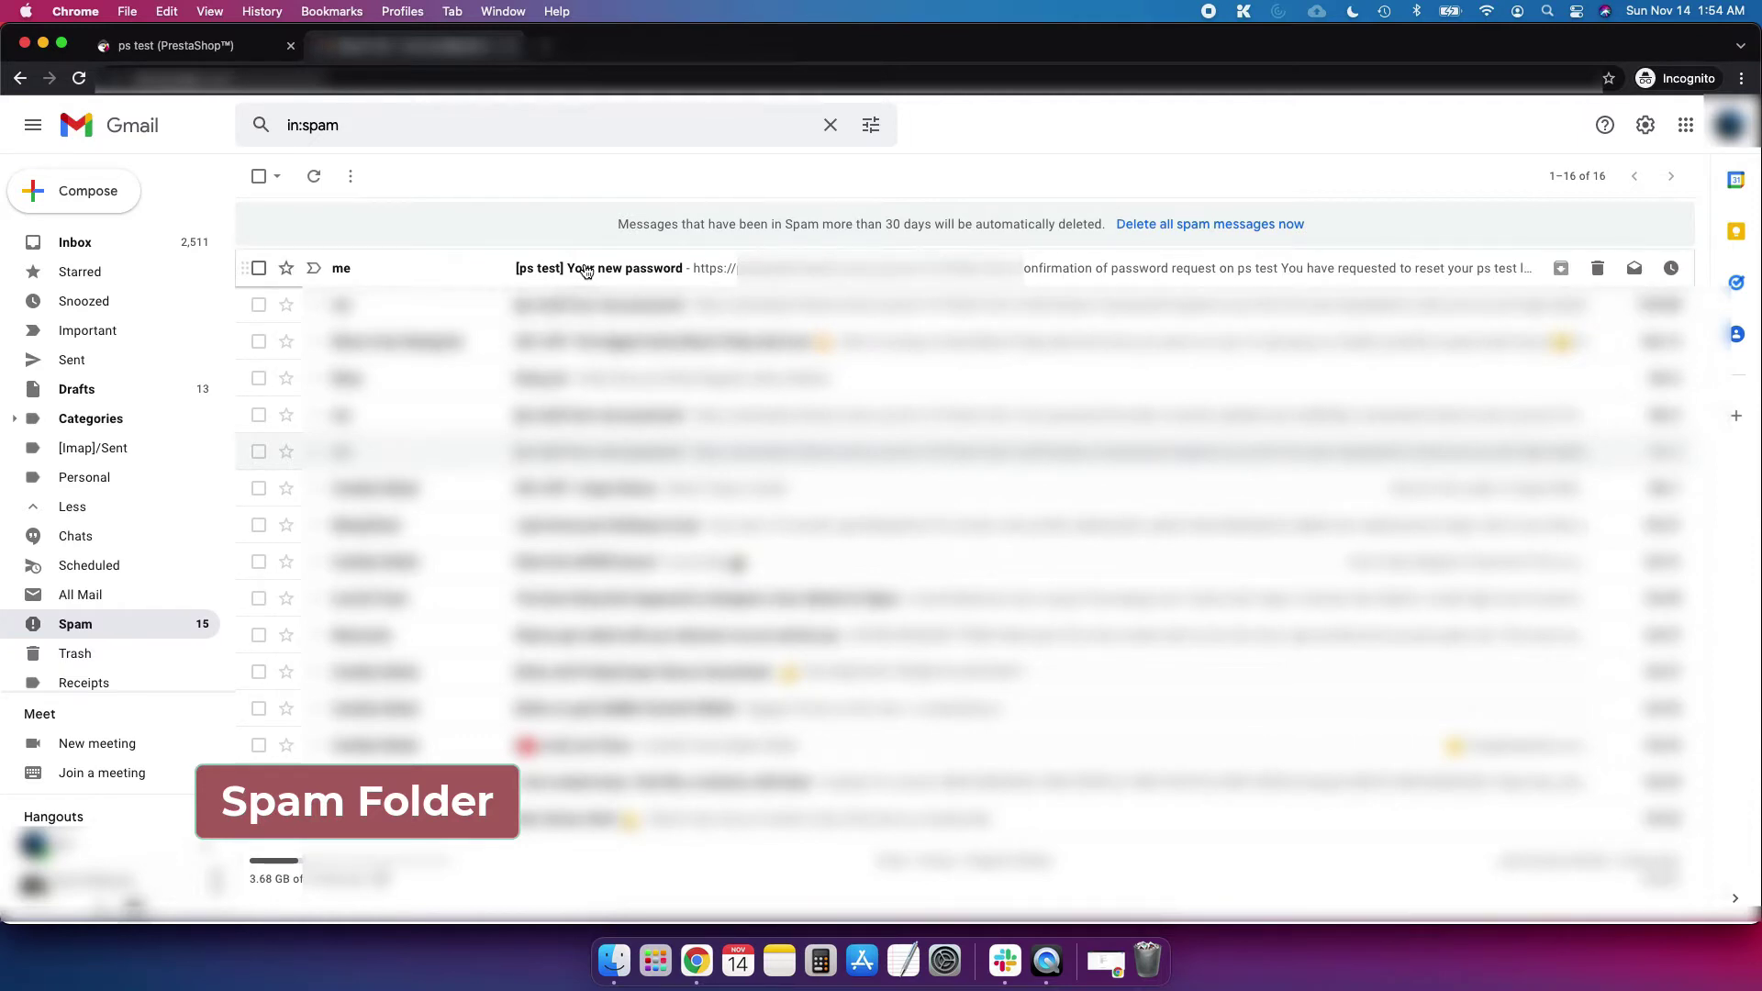
{"action": "left_click", "coordinate": [585, 268]}
{"action": "scroll", "coordinate": [673, 686], "scroll_direction": "down", "scroll_amount": 3}
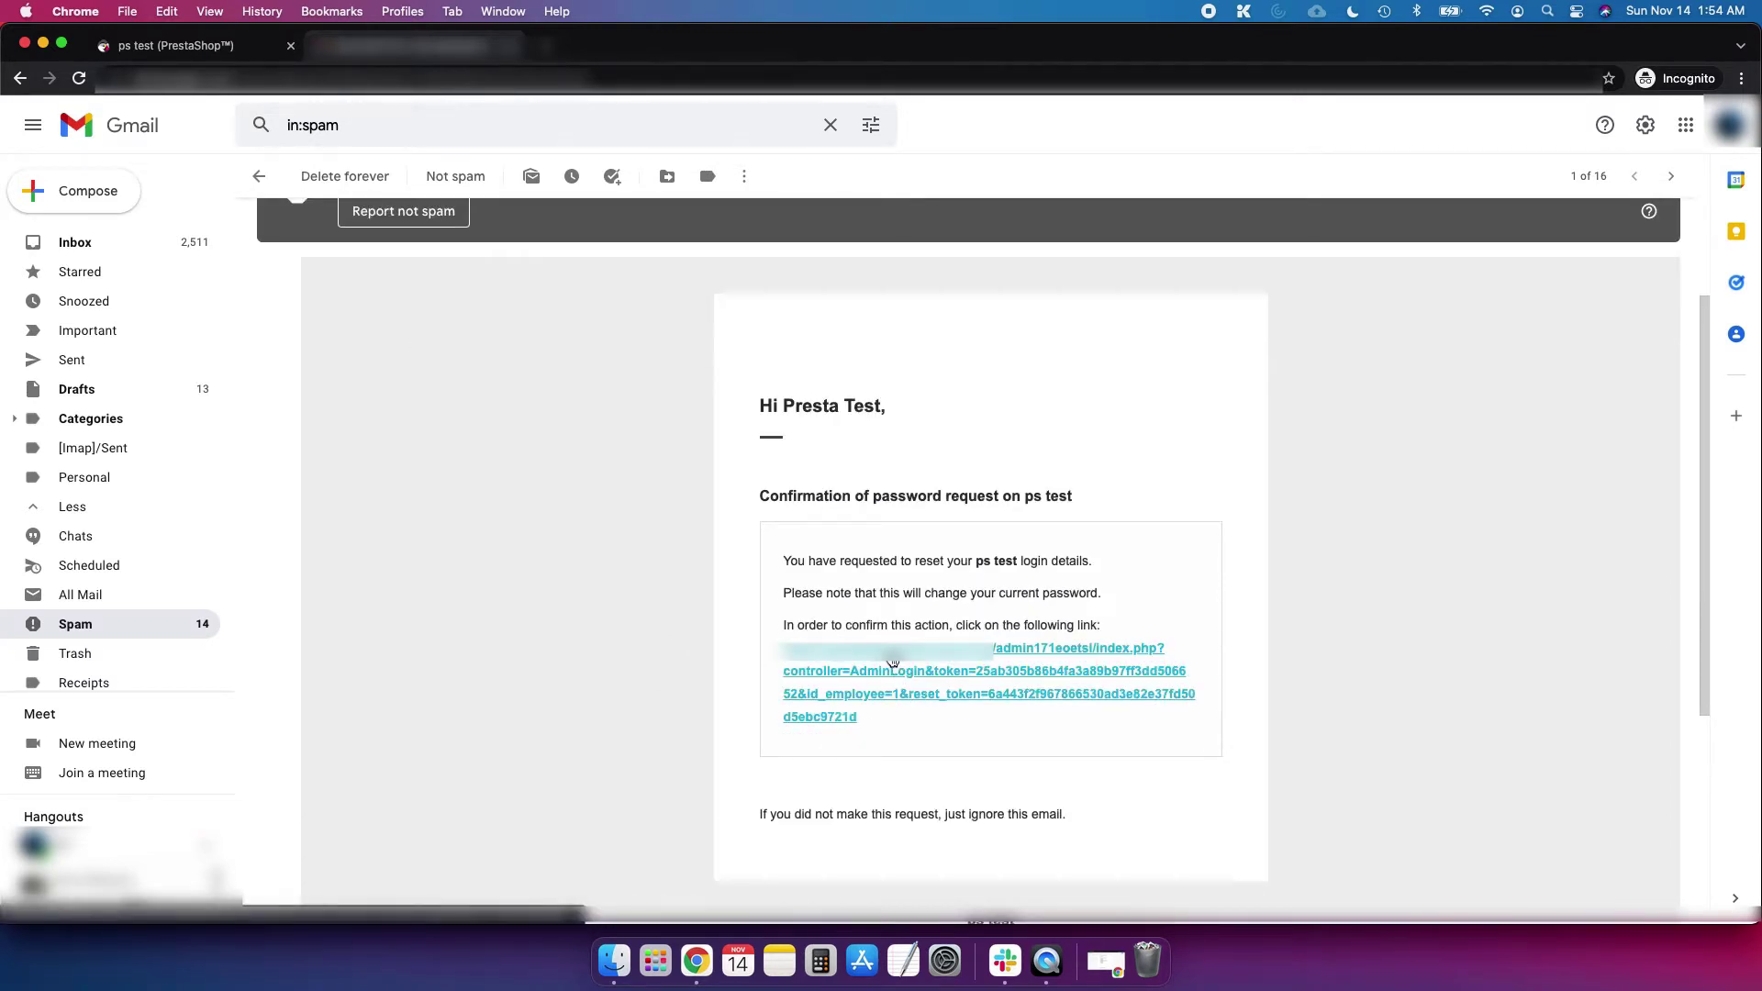
{"action": "left_click", "coordinate": [893, 660]}
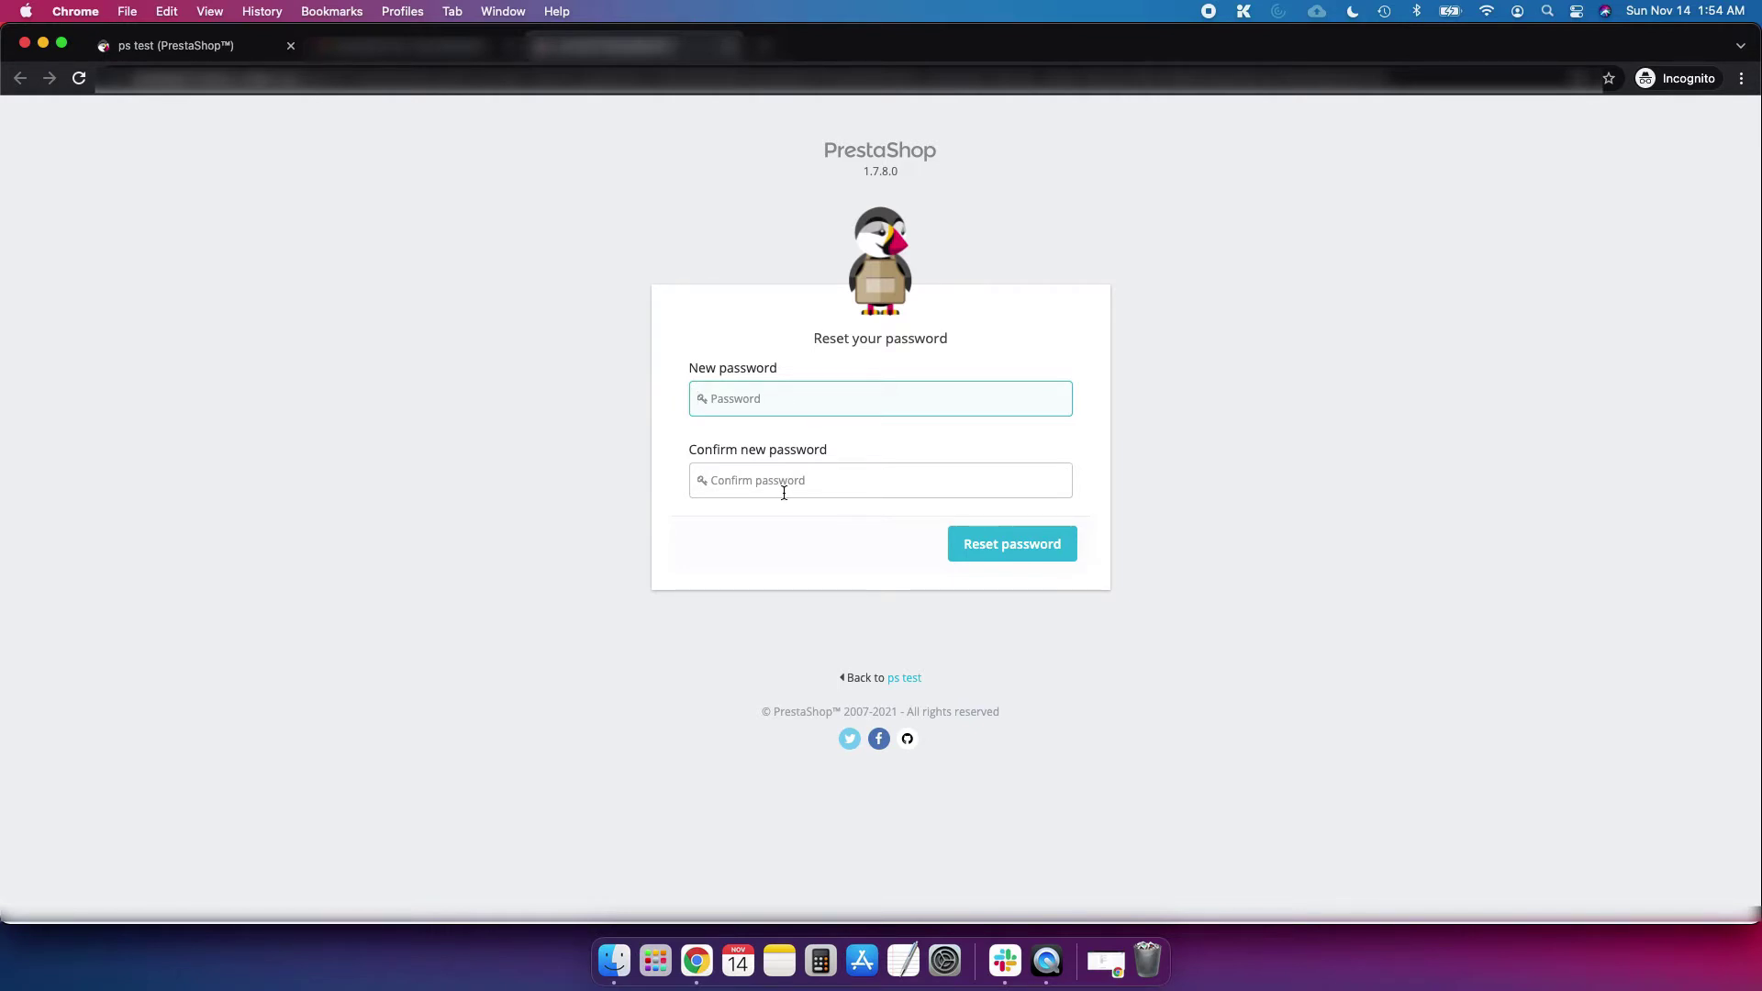
Submit the password reset, return to the admin login page, and fill in a saved e-mail.
{"action": "left_click", "coordinate": [1023, 560]}
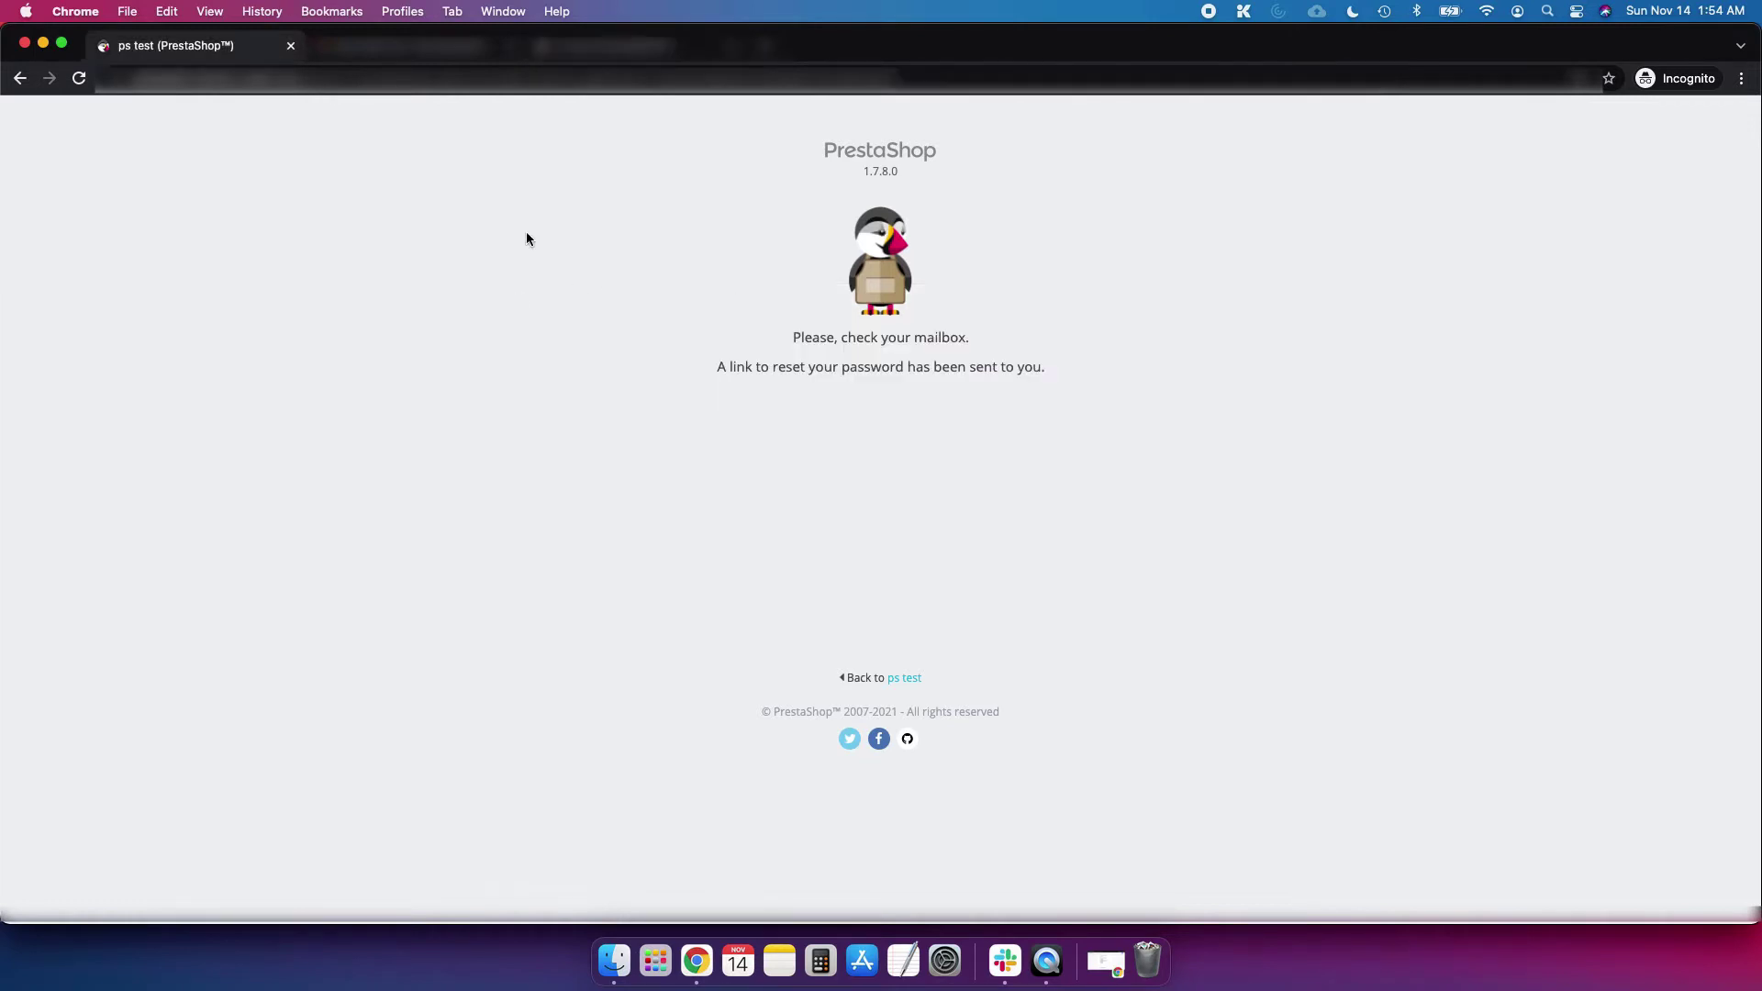
{"action": "left_click", "coordinate": [21, 79]}
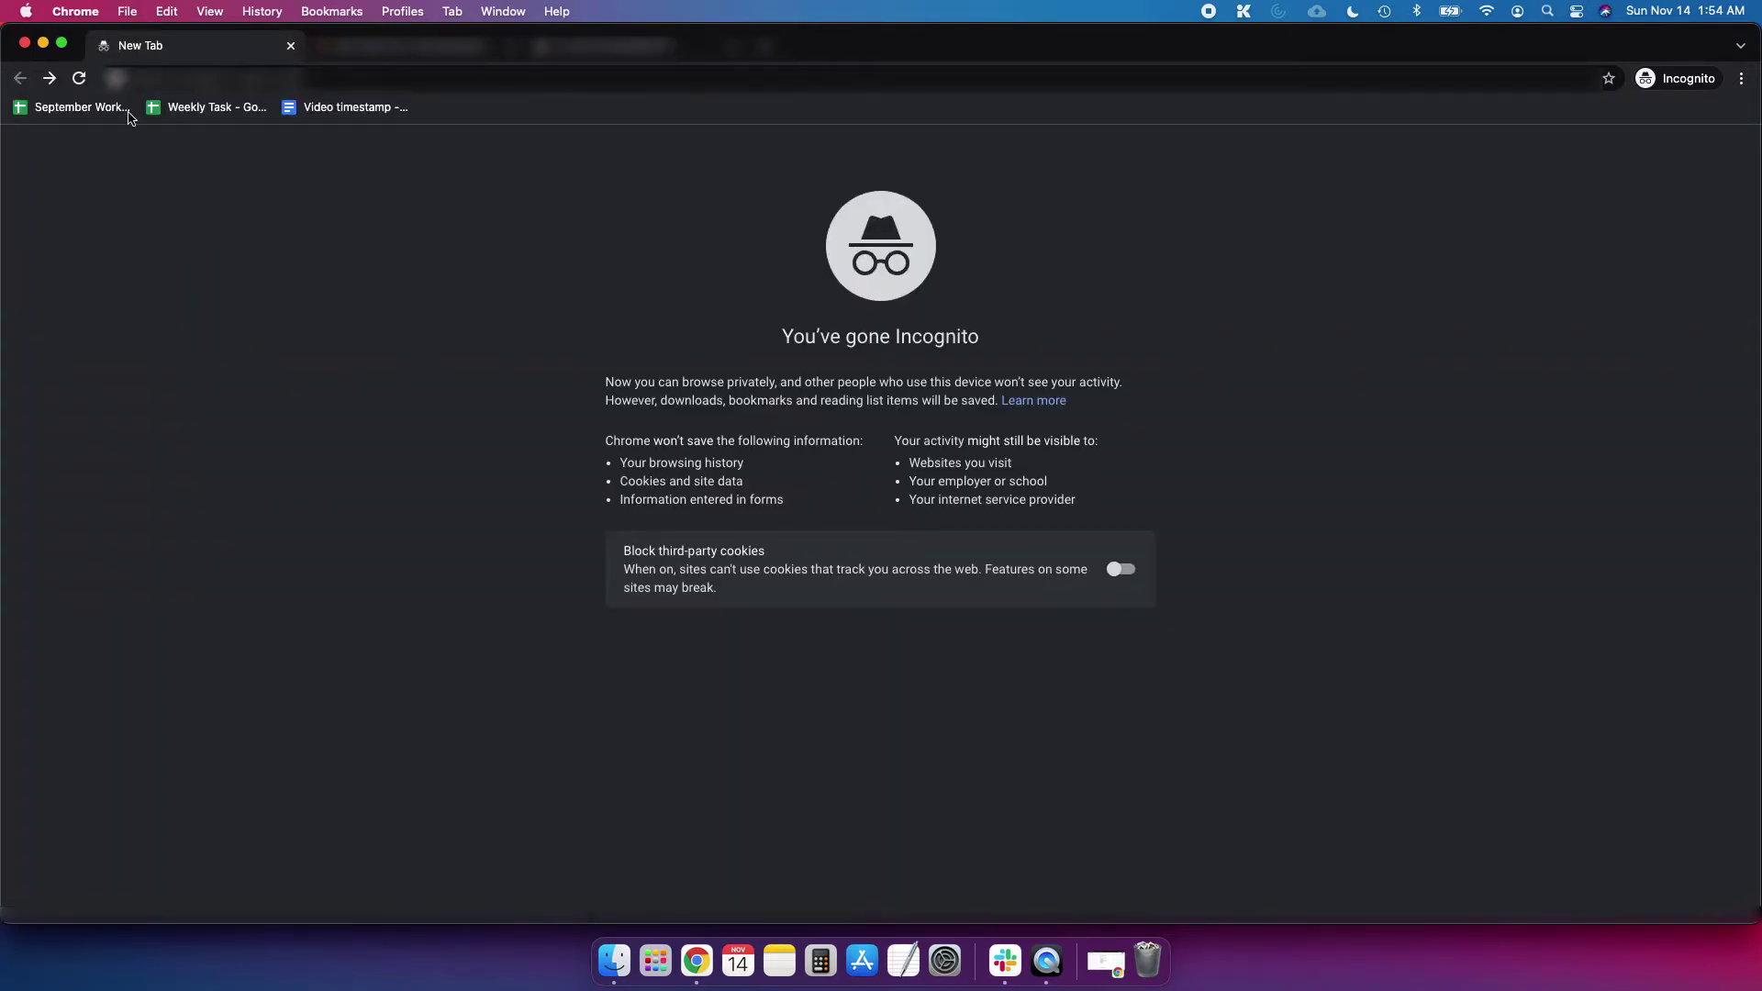
{"action": "left_click", "coordinate": [50, 79]}
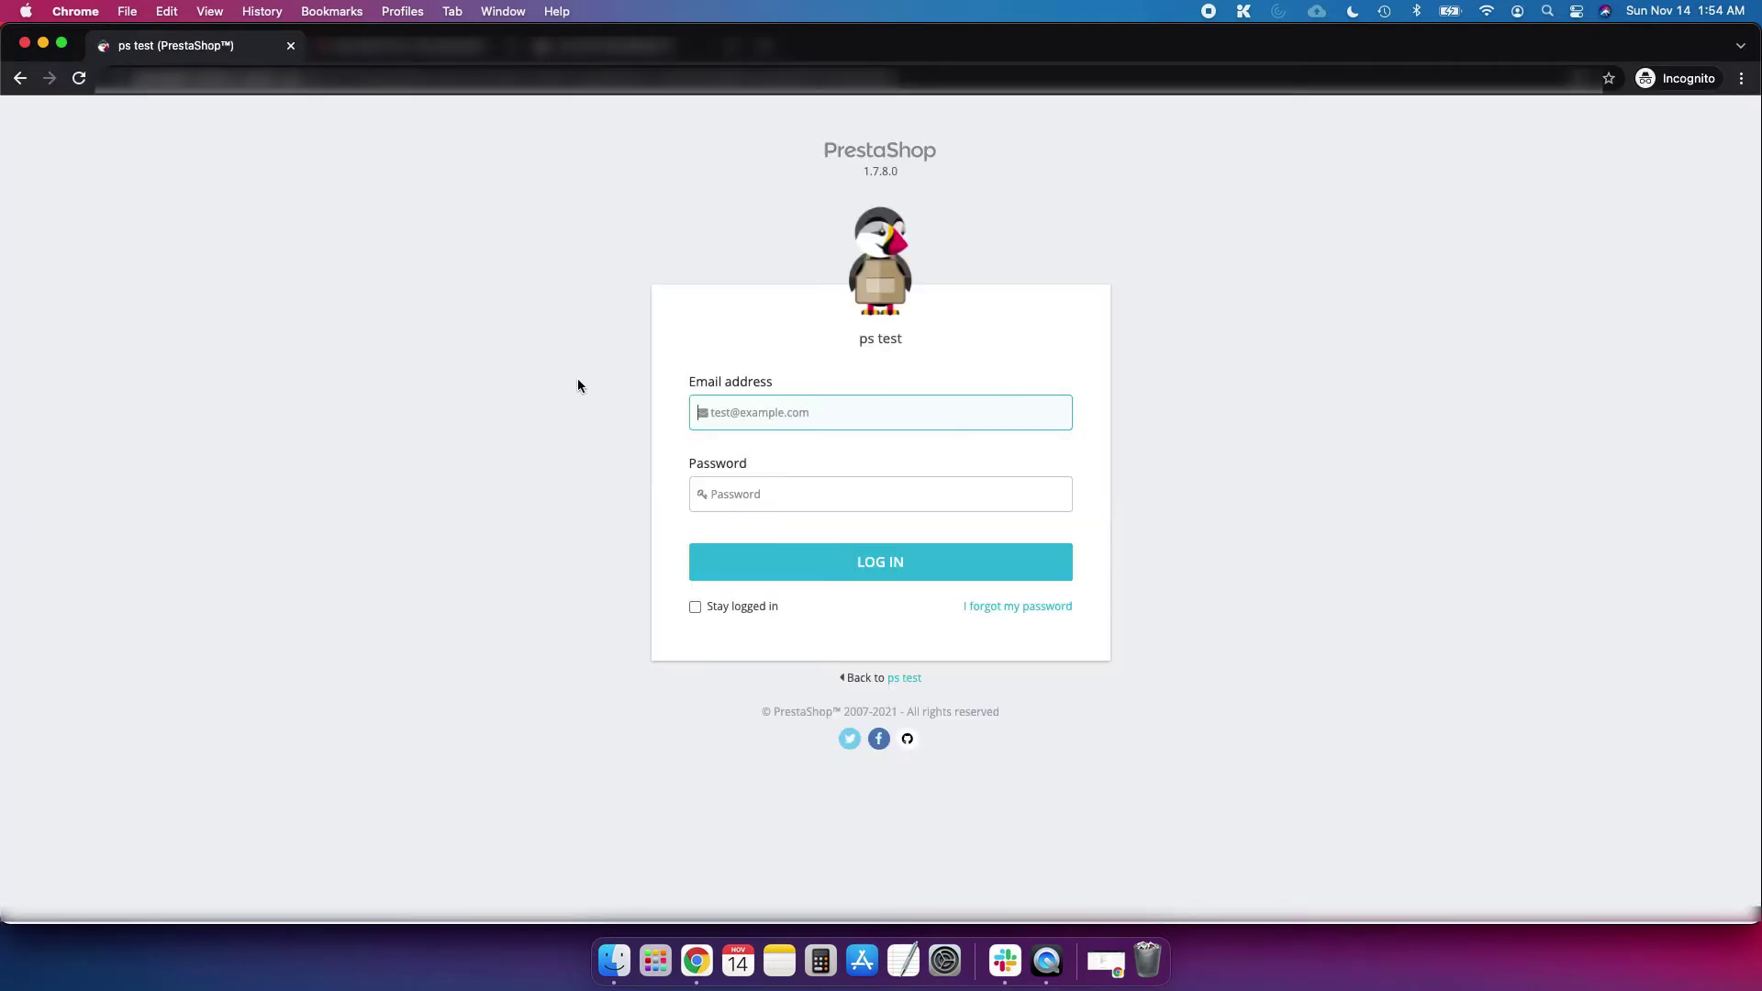
{"action": "left_click", "coordinate": [750, 417]}
{"action": "left_click", "coordinate": [527, 402]}
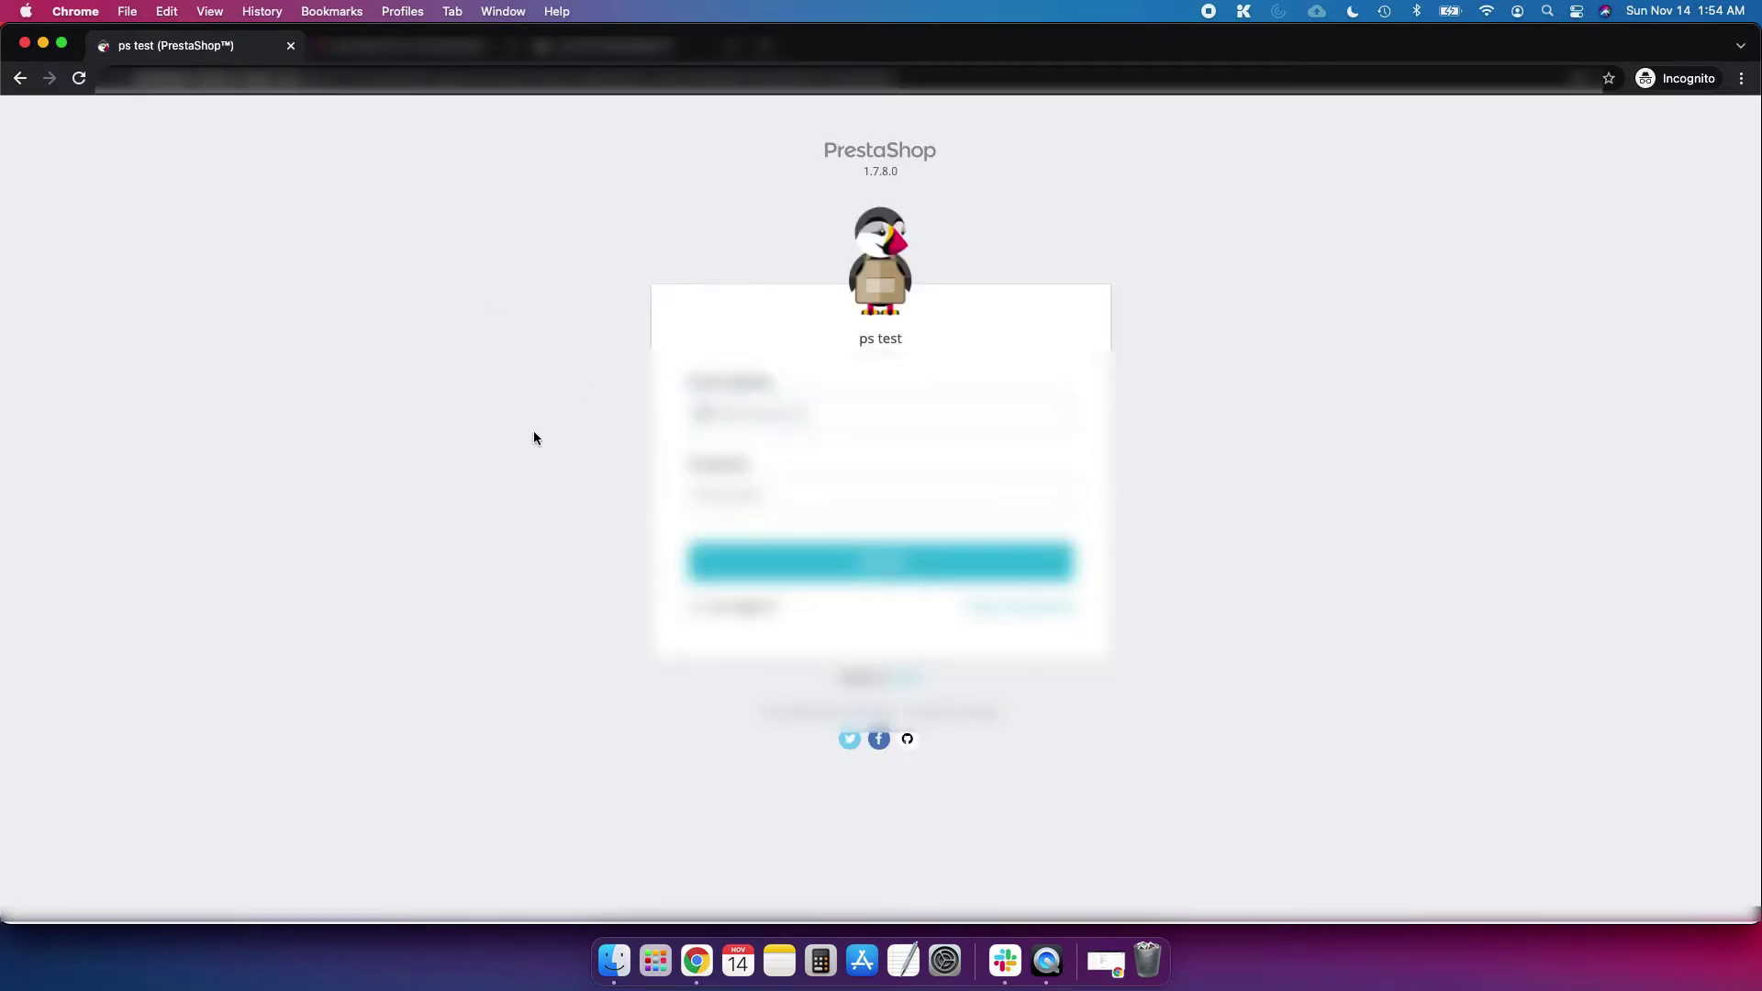
Fill the login password from a saved autofill entry.
{"action": "left_click", "coordinate": [725, 496]}
{"action": "left_click", "coordinate": [573, 490]}
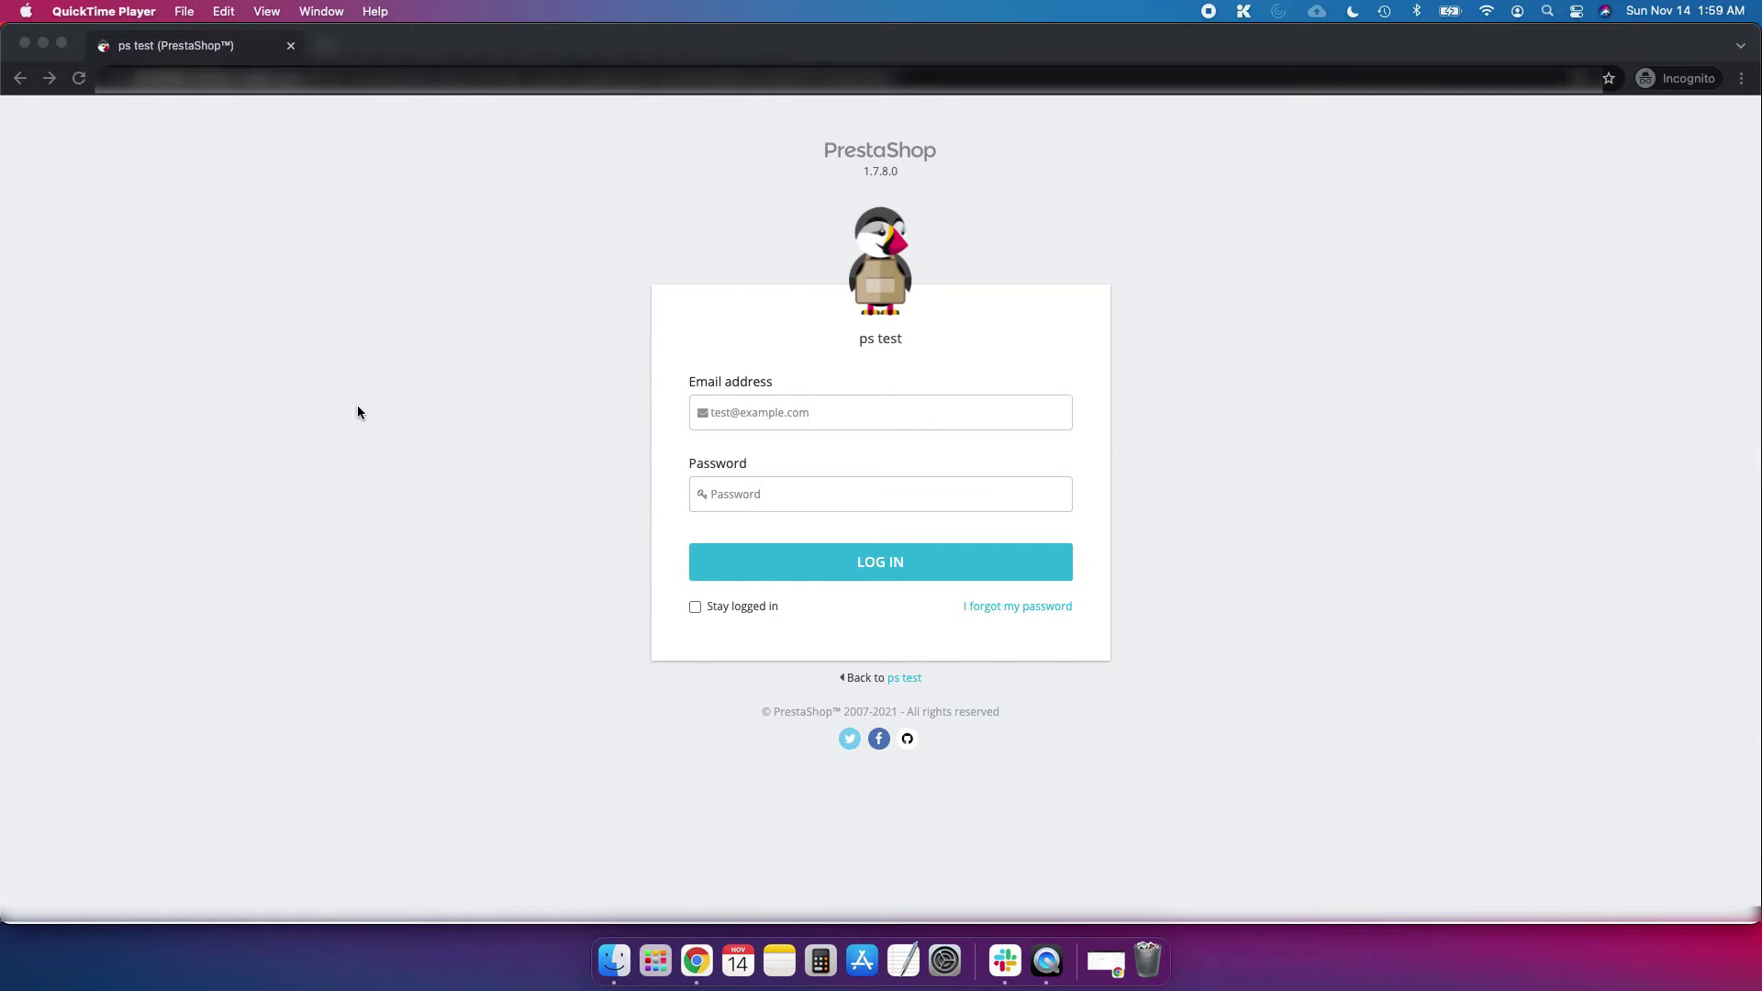
{"action": "left_click", "coordinate": [1042, 608]}
Reopen the forgot-password form and request another reset link for the admin e-mail.
{"action": "left_click", "coordinate": [1014, 607]}
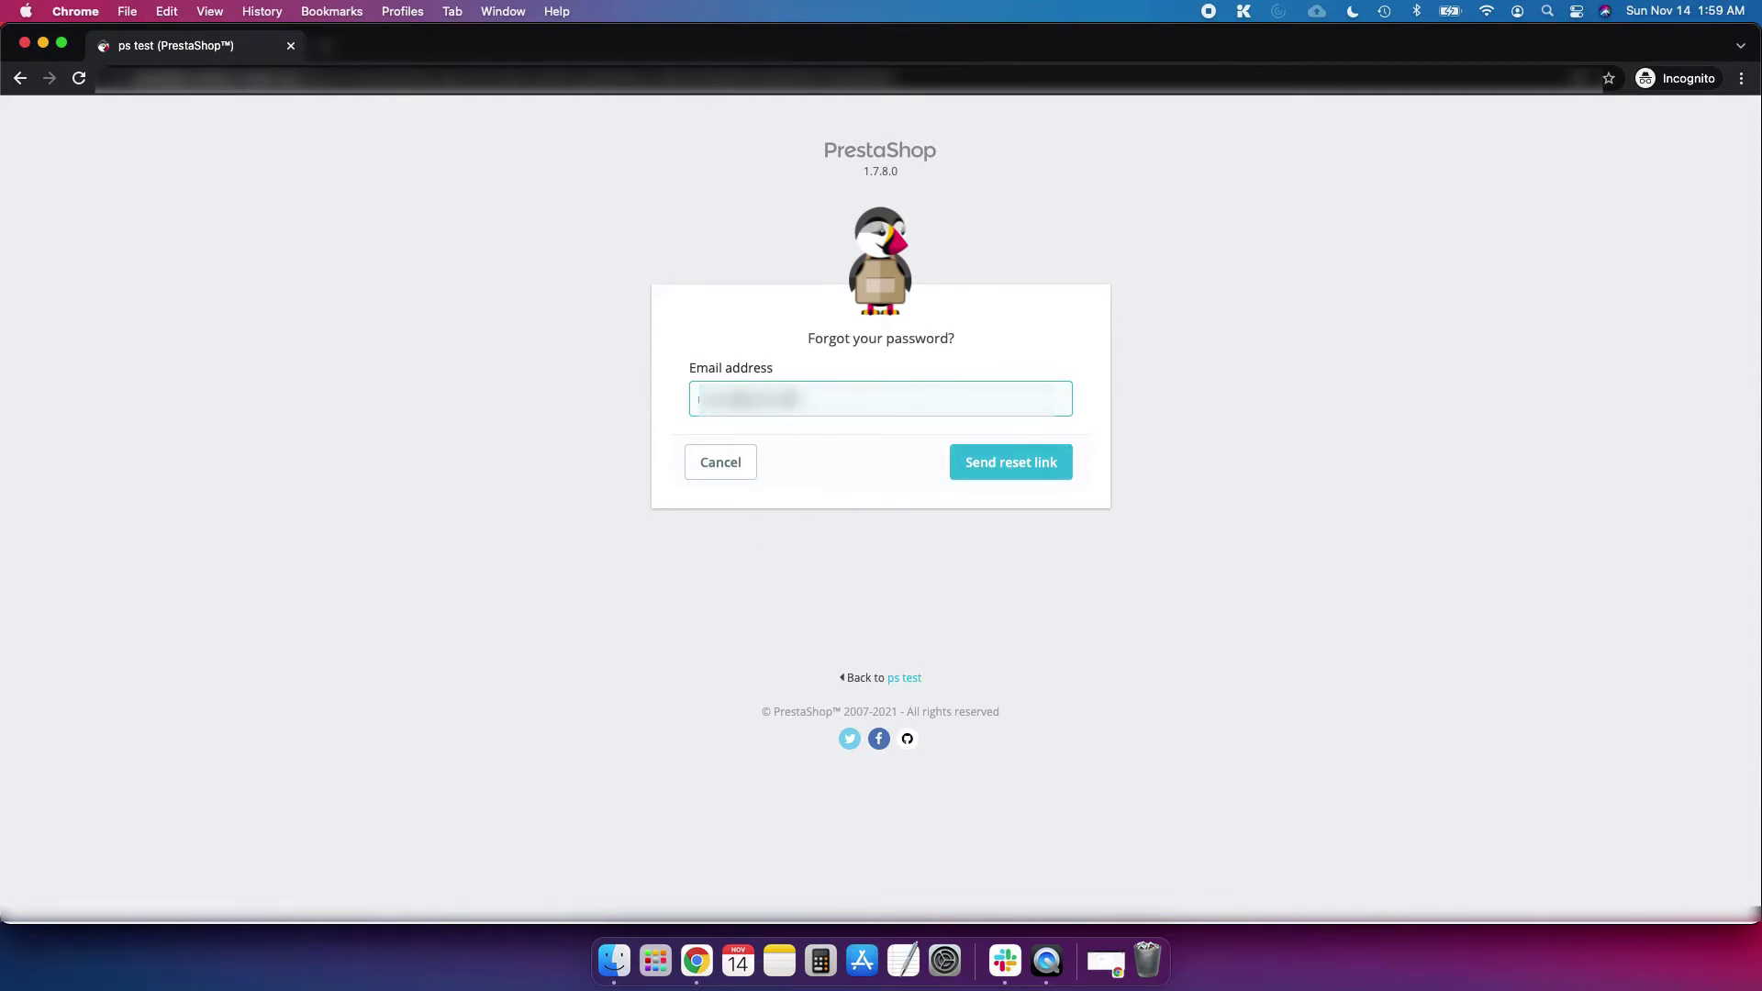
{"action": "left_click", "coordinate": [1012, 469]}
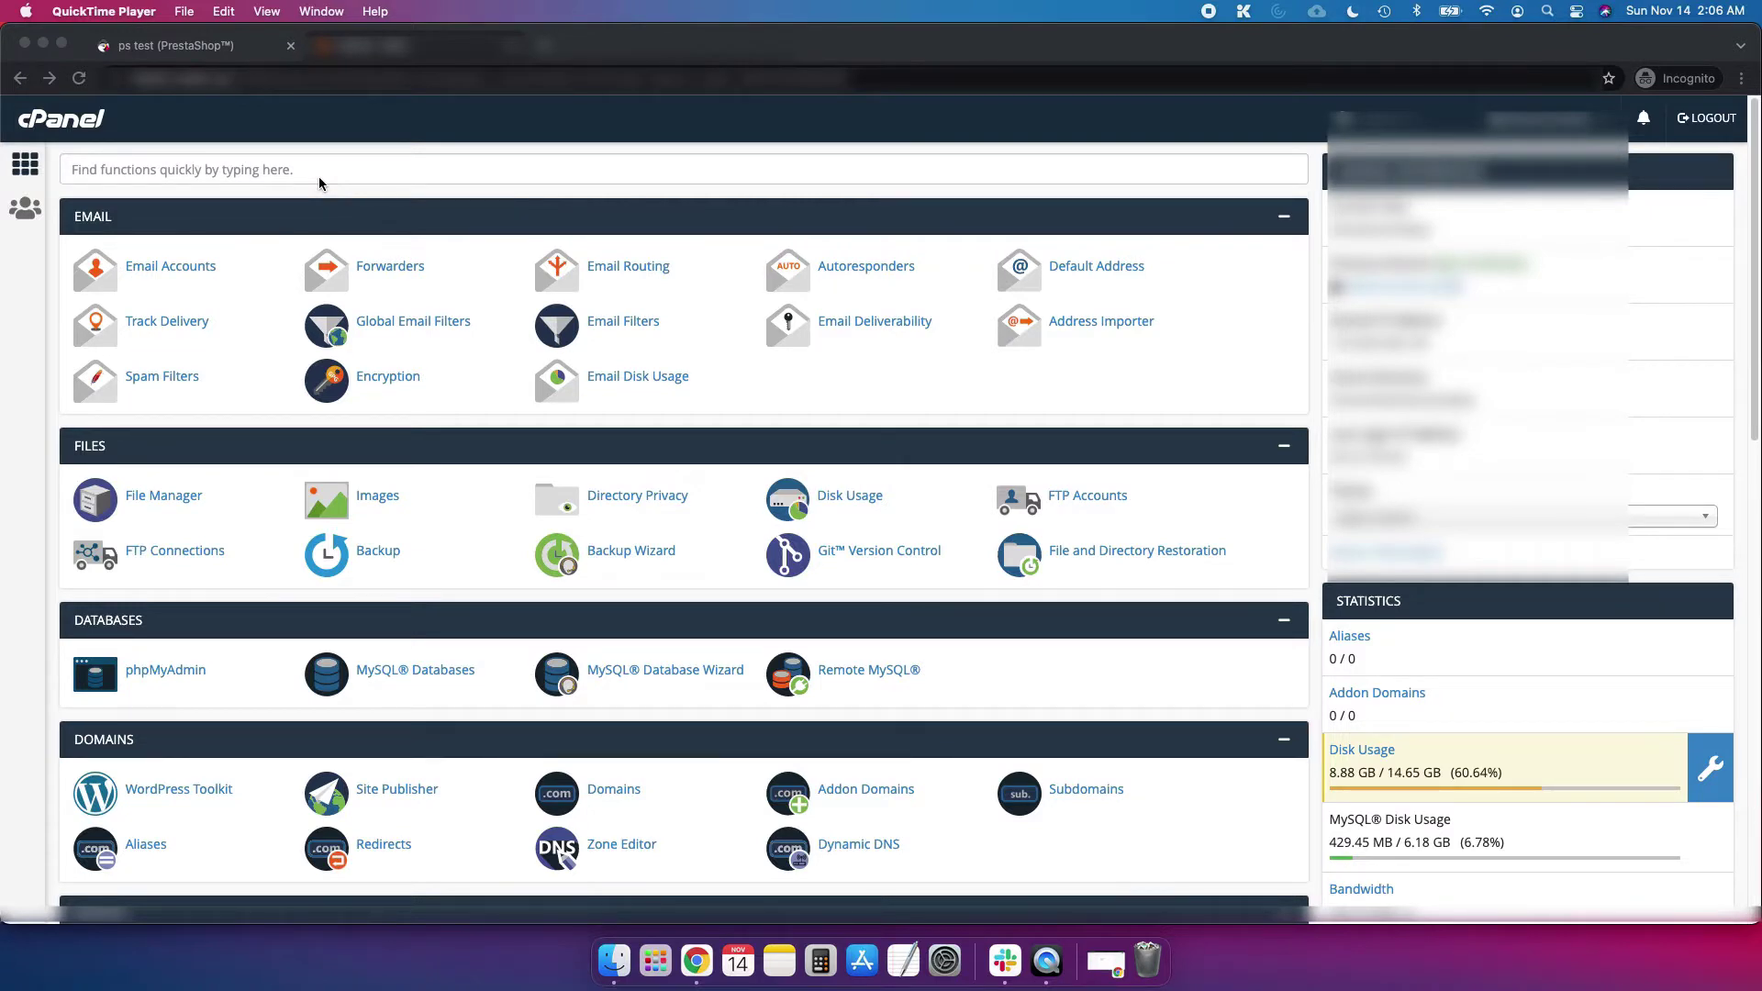
Search cPanel tools for 'php' and open phpMyAdmin.
{"action": "left_click", "coordinate": [320, 182]}
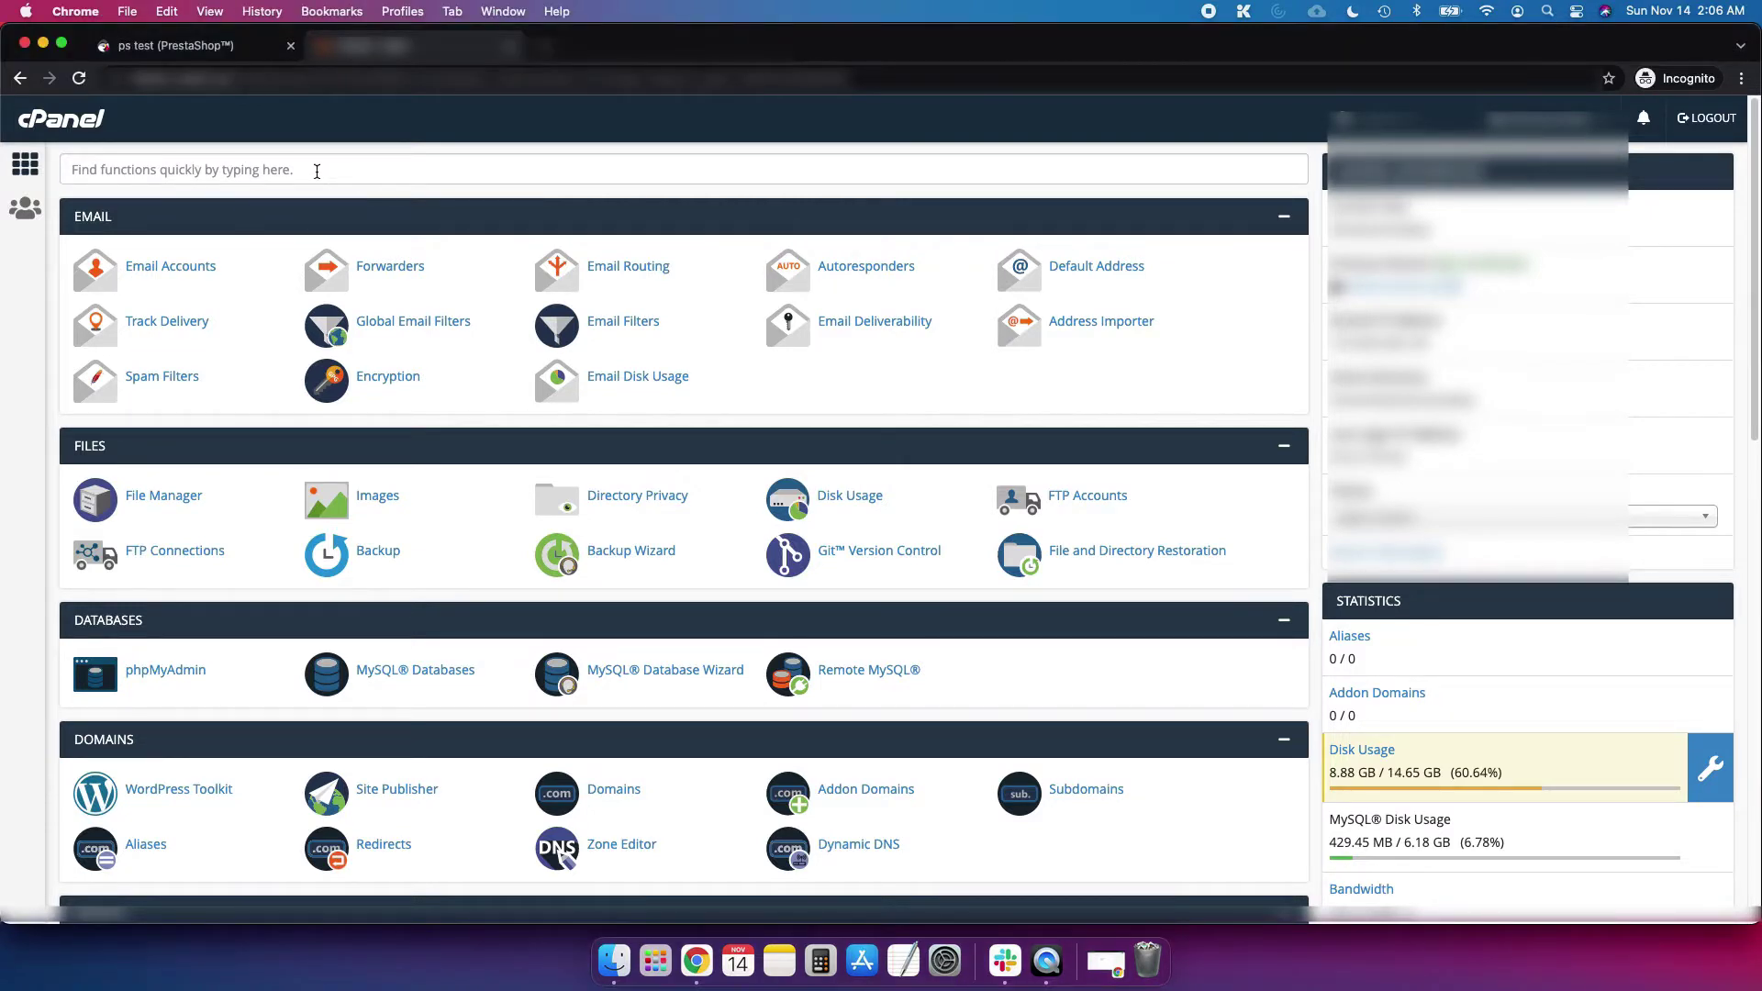
{"action": "left_click", "coordinate": [317, 170]}
{"action": "type", "text": "php"}
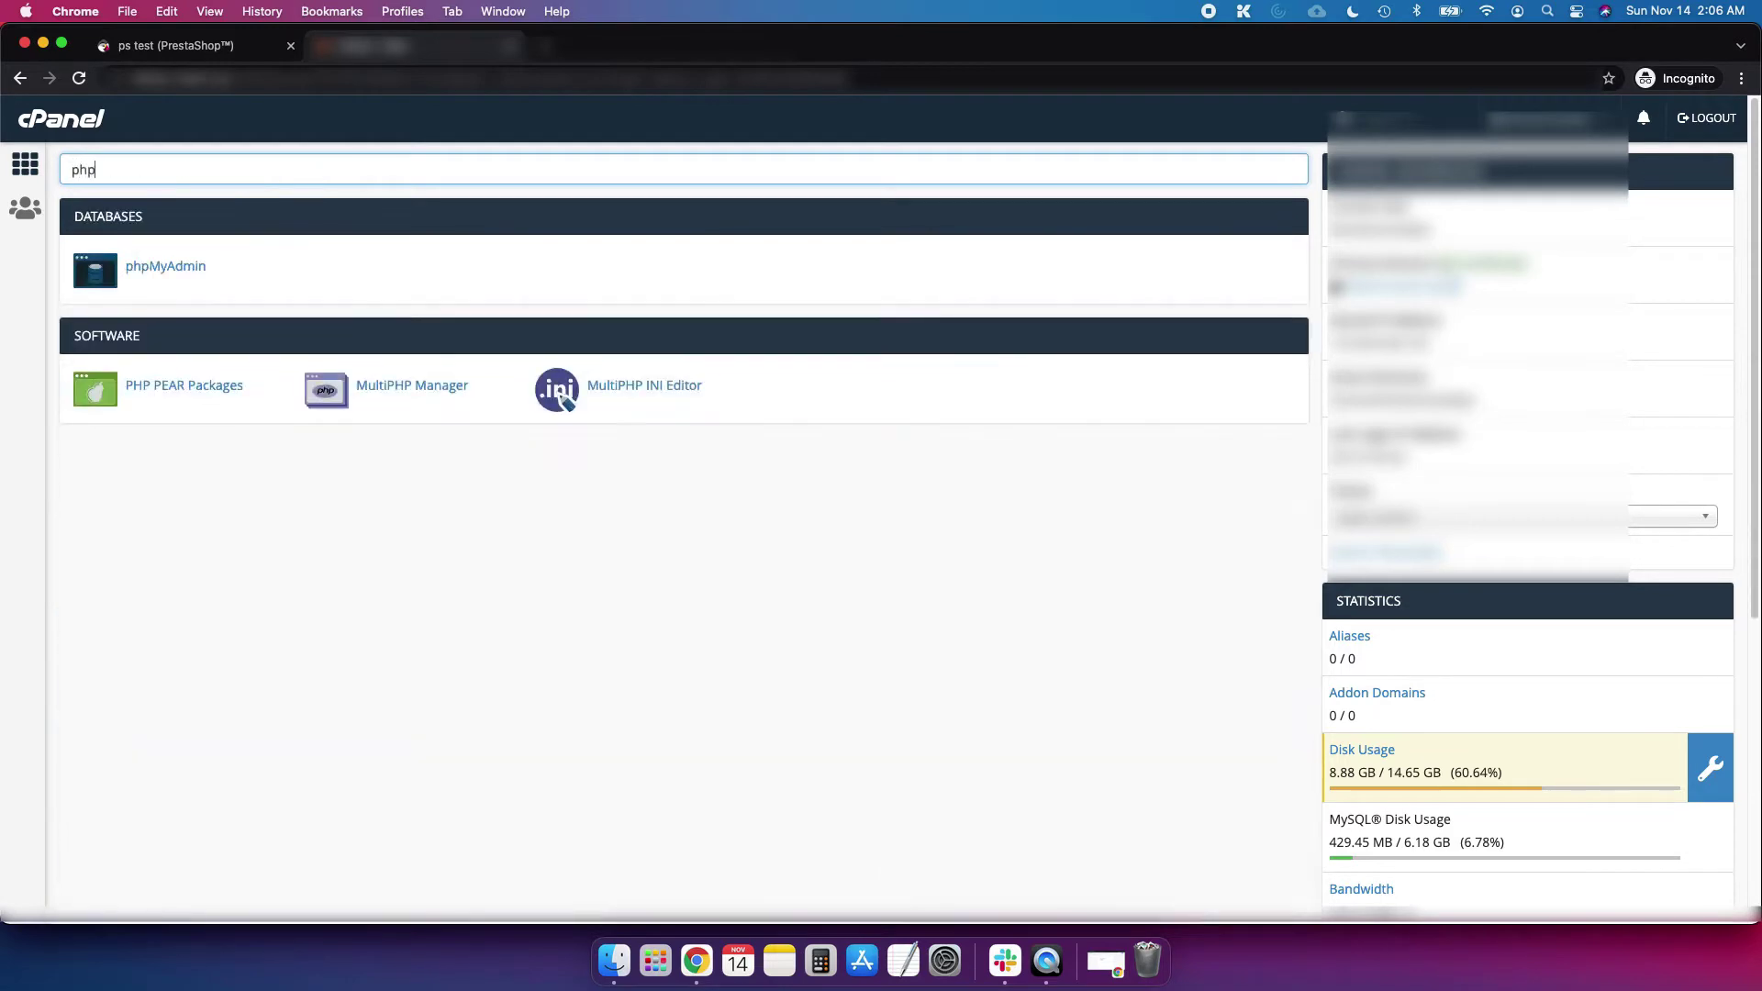
{"action": "left_click", "coordinate": [145, 268]}
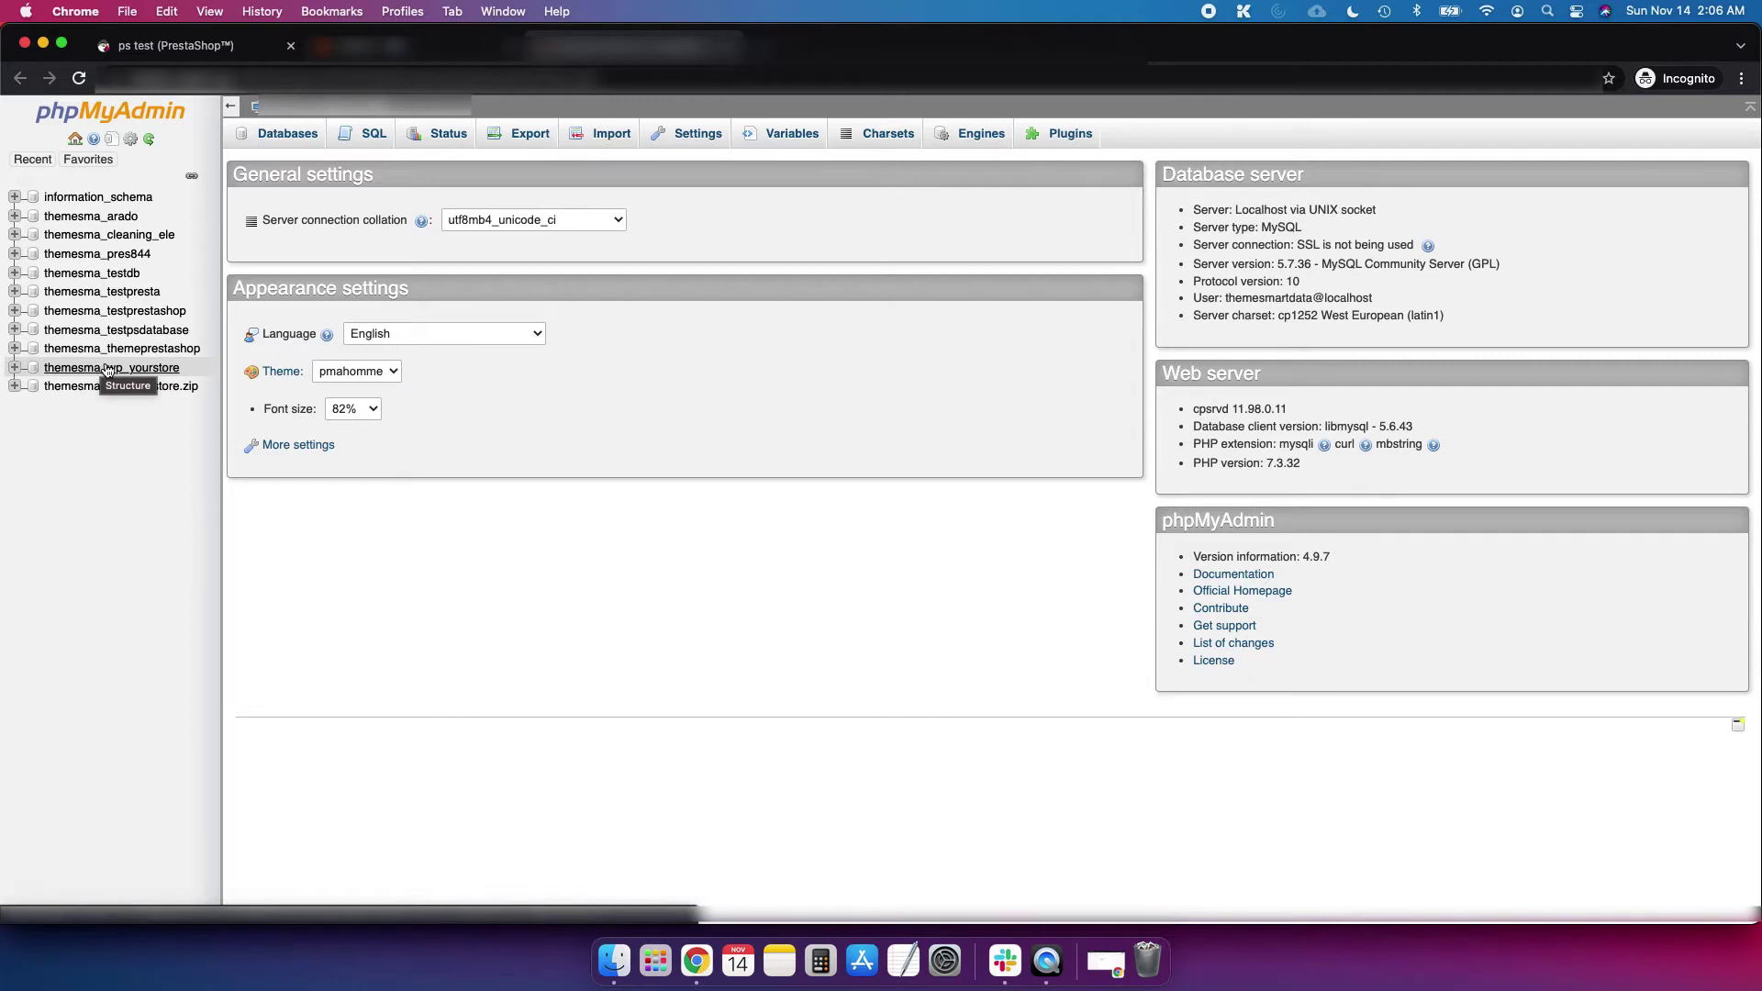
Back on the cPanel dashboard, search for 'file' and open File Manager.
{"action": "key", "text": "ctrl+shift+Tab"}
{"action": "left_click", "coordinate": [194, 169]}
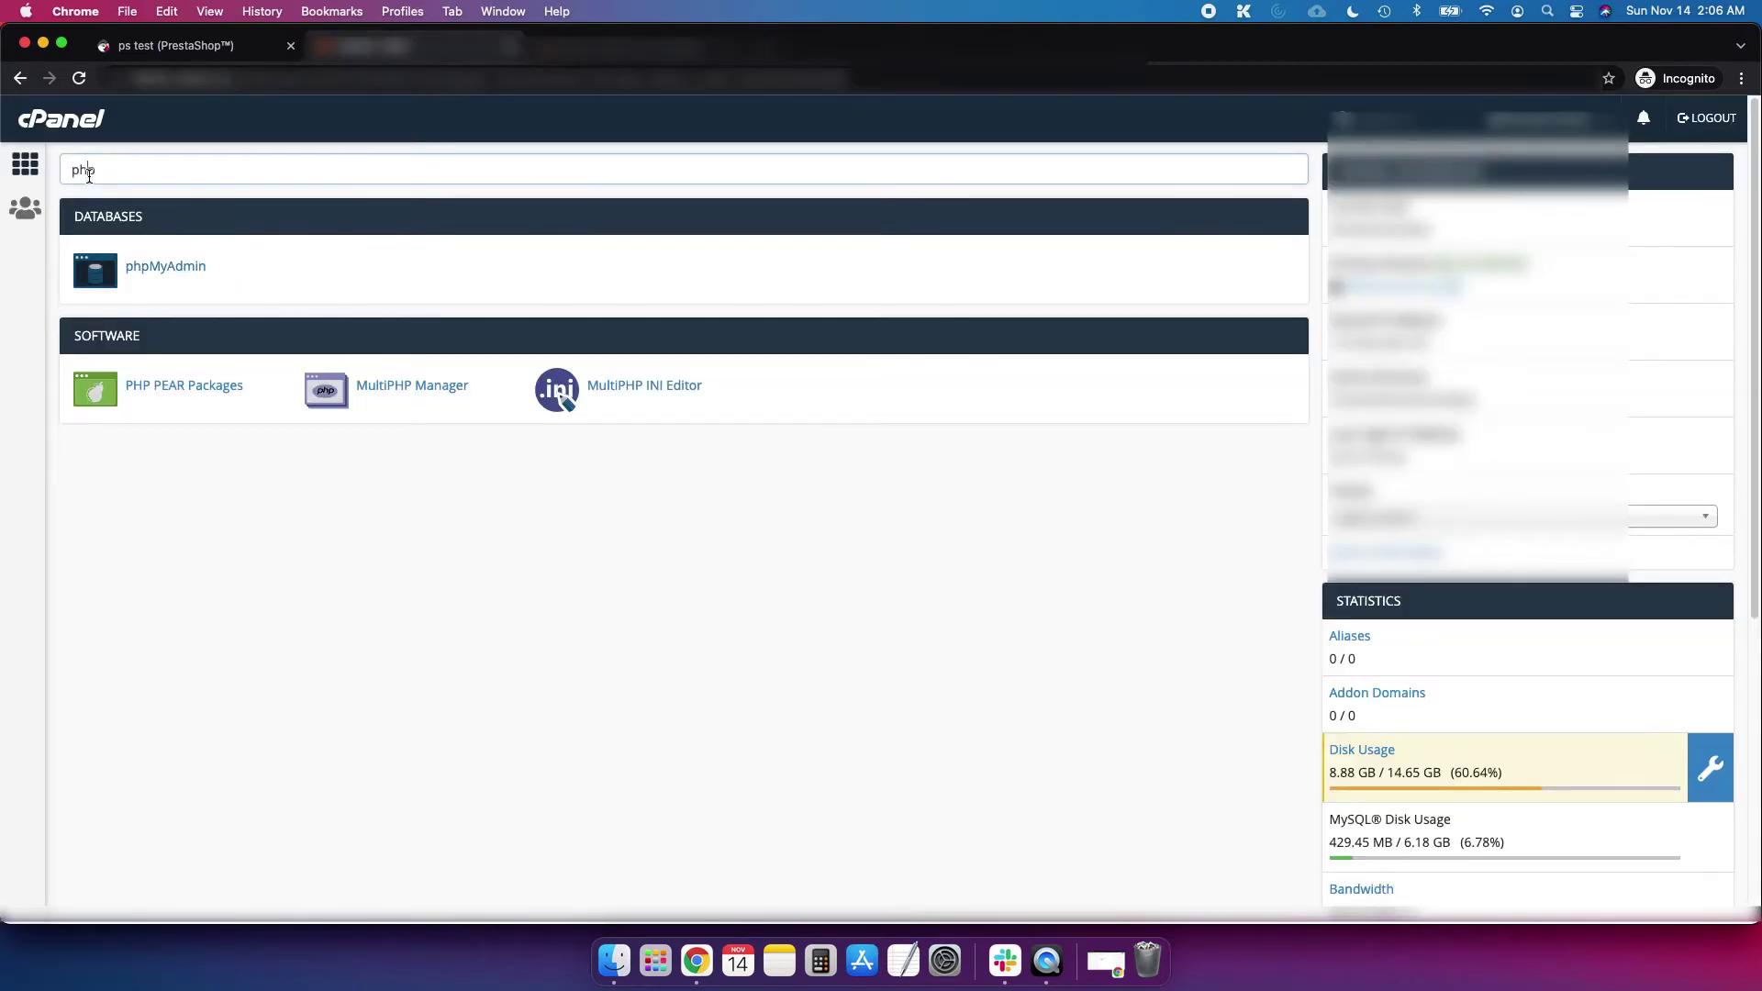
{"action": "key", "text": "BackSpace"}
{"action": "key", "text": "BackSpace"}
{"action": "key", "text": "BackSpace"}
{"action": "type", "text": "file"}
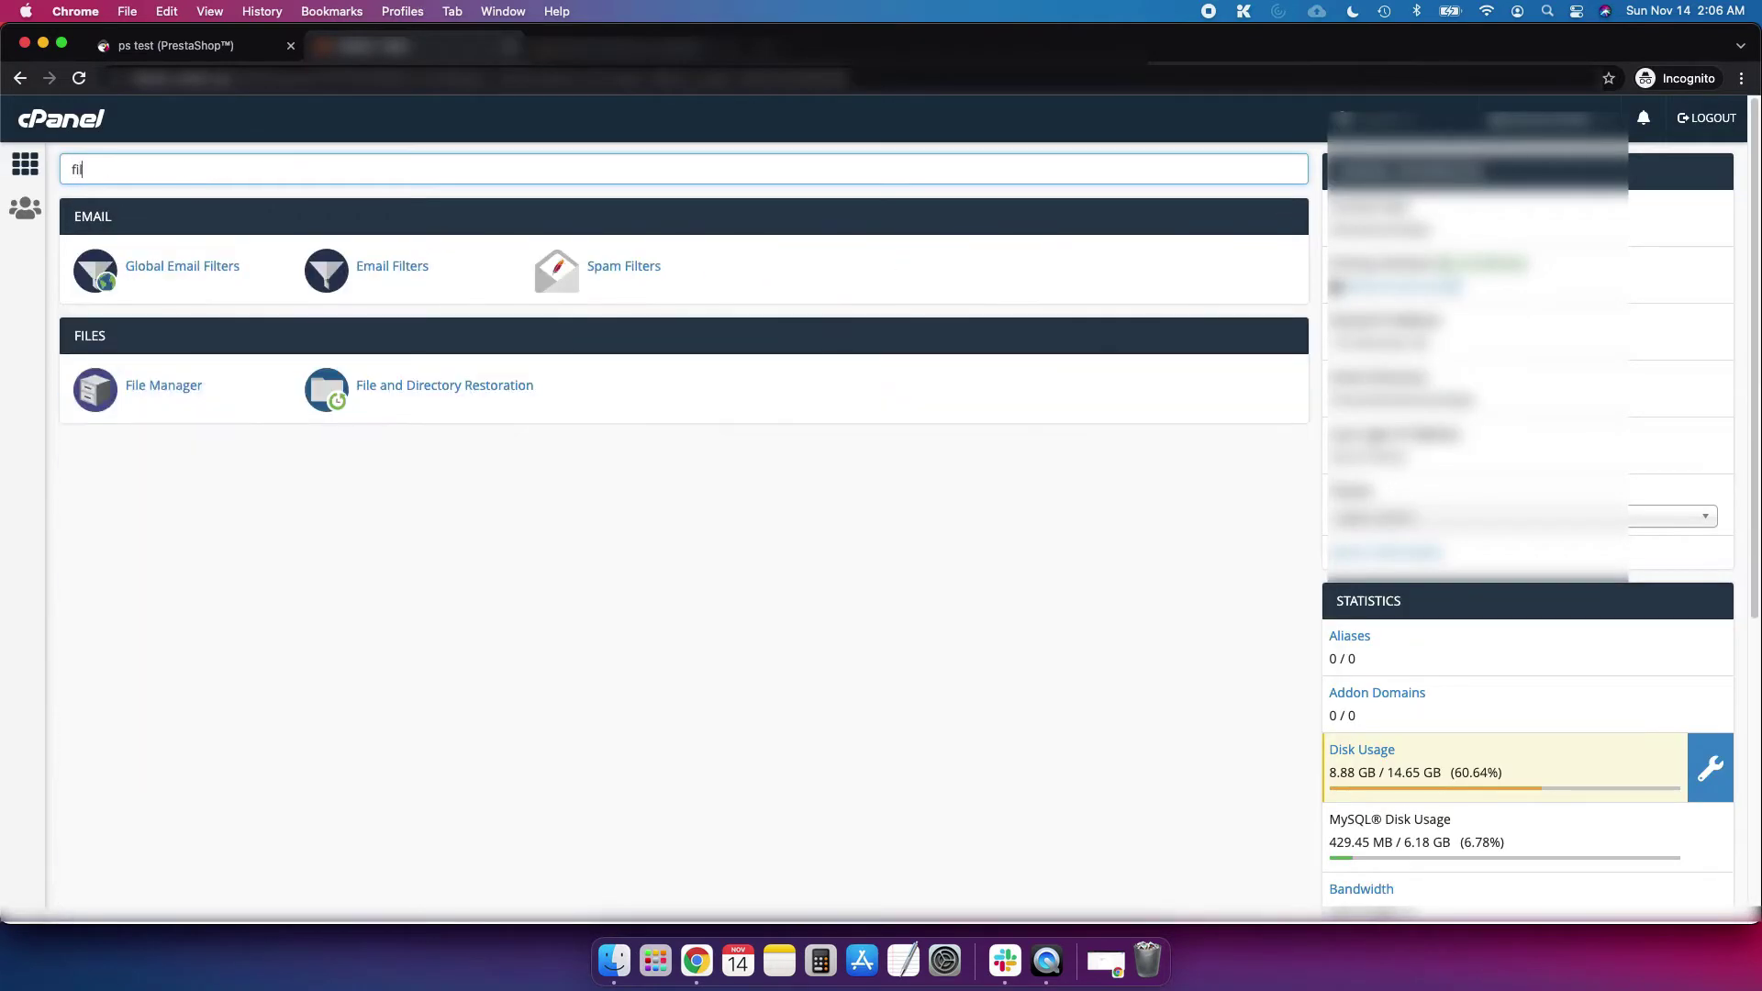
{"action": "left_click", "coordinate": [156, 268]}
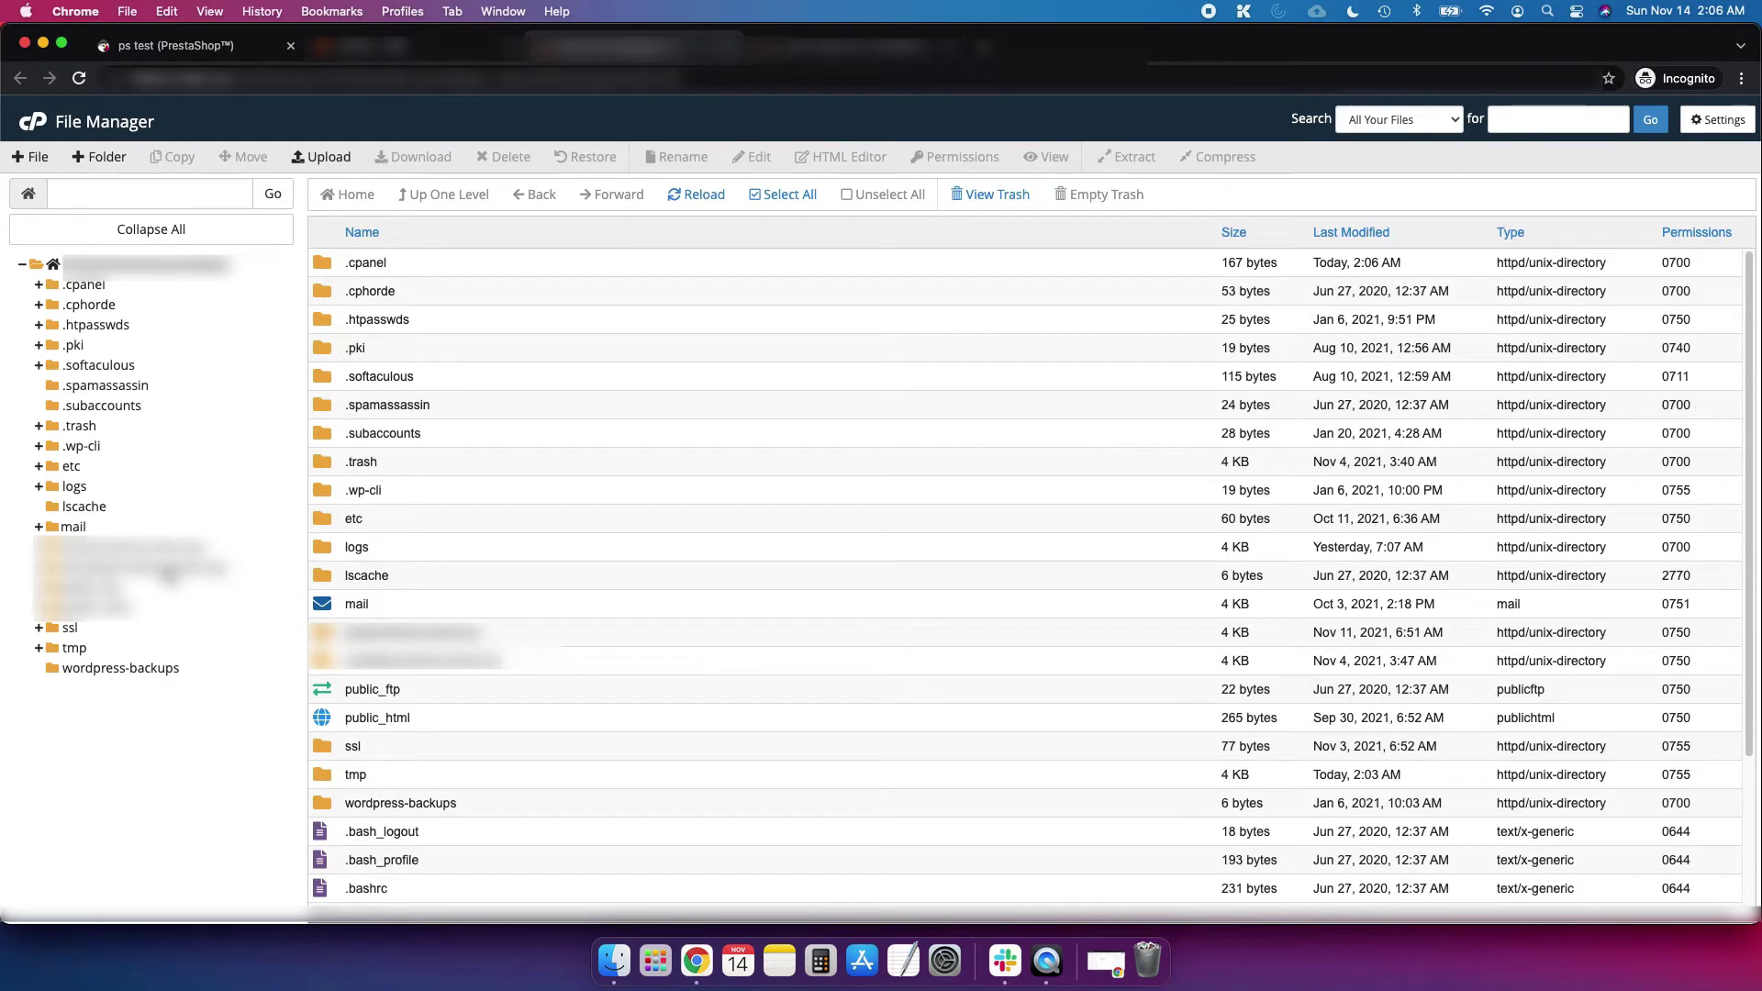
Navigate into the shop's app/config folder and choose Edit for parameters.php.
{"action": "left_click", "coordinate": [169, 569]}
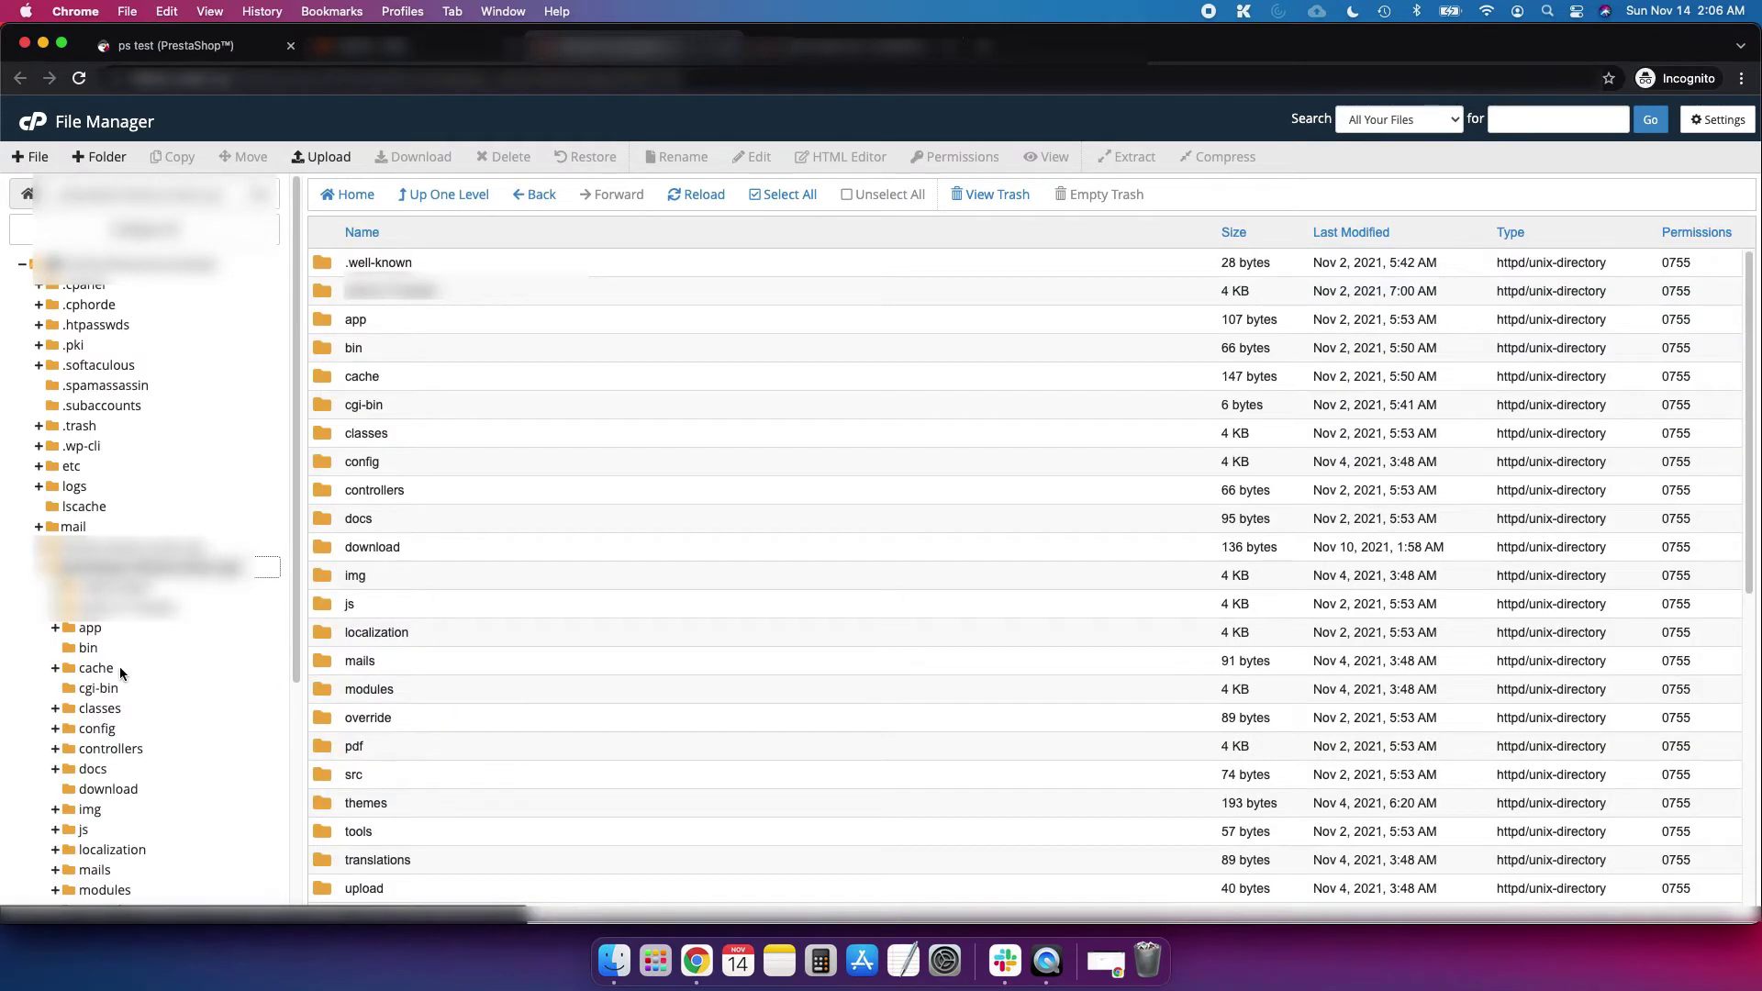
{"action": "left_click", "coordinate": [90, 630]}
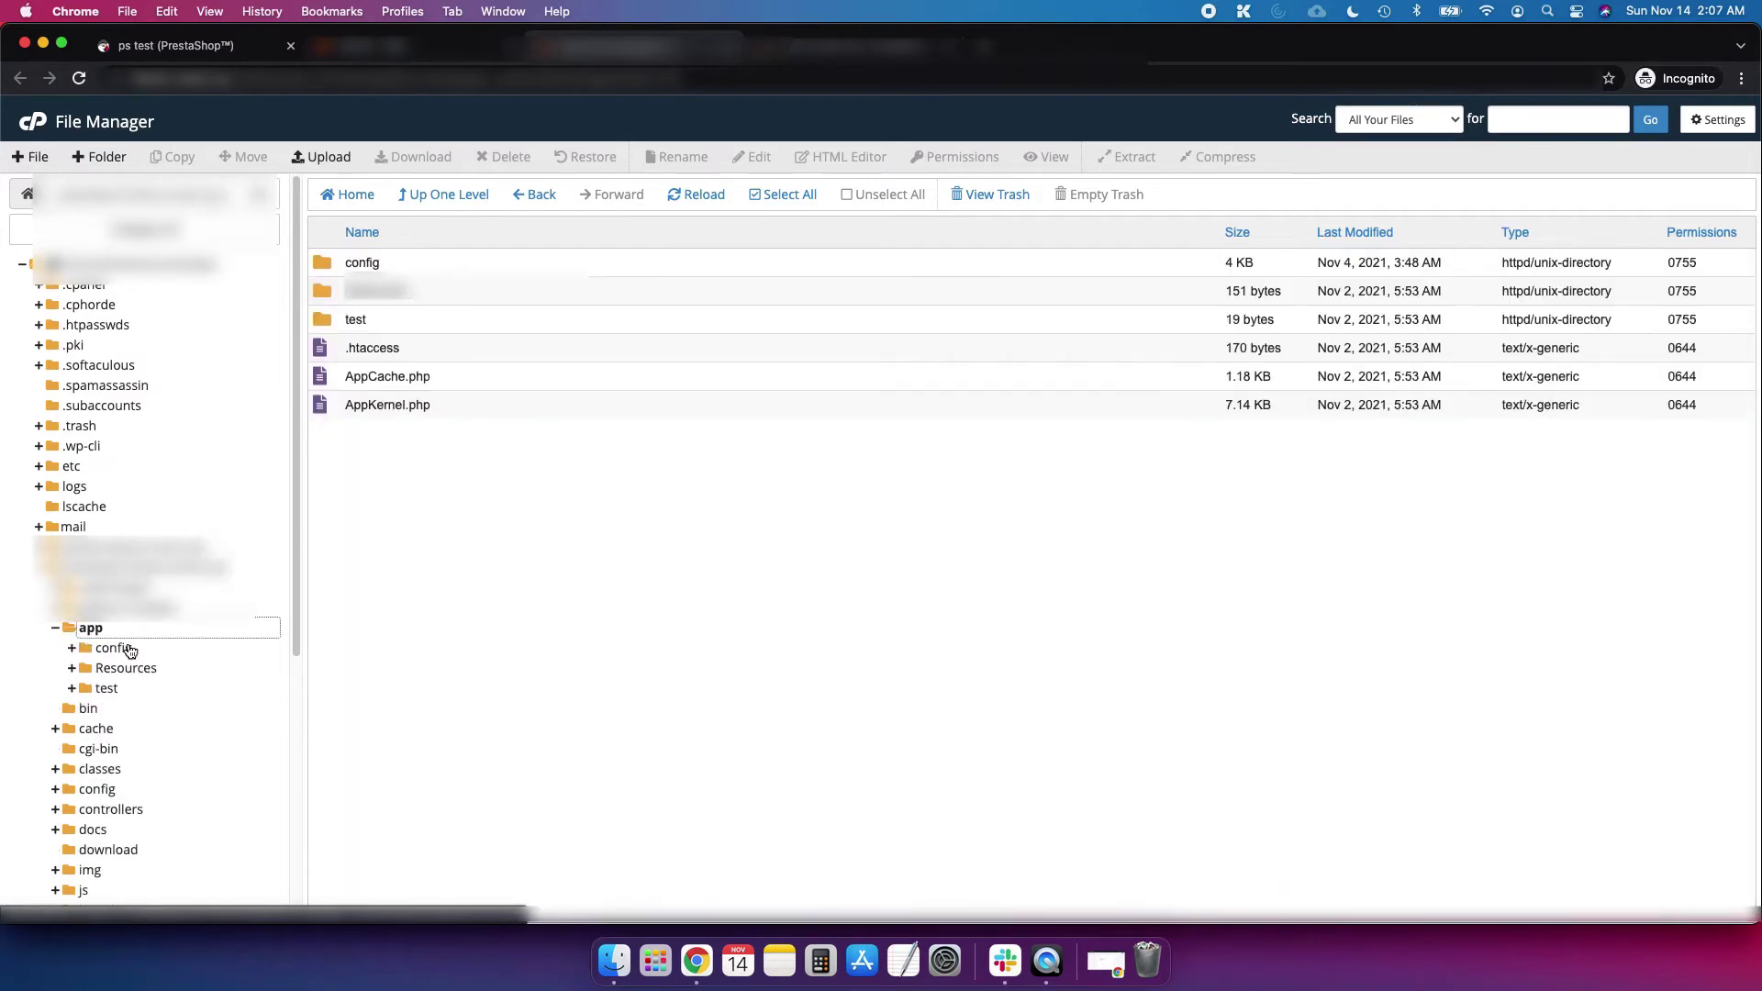
{"action": "left_click", "coordinate": [124, 649]}
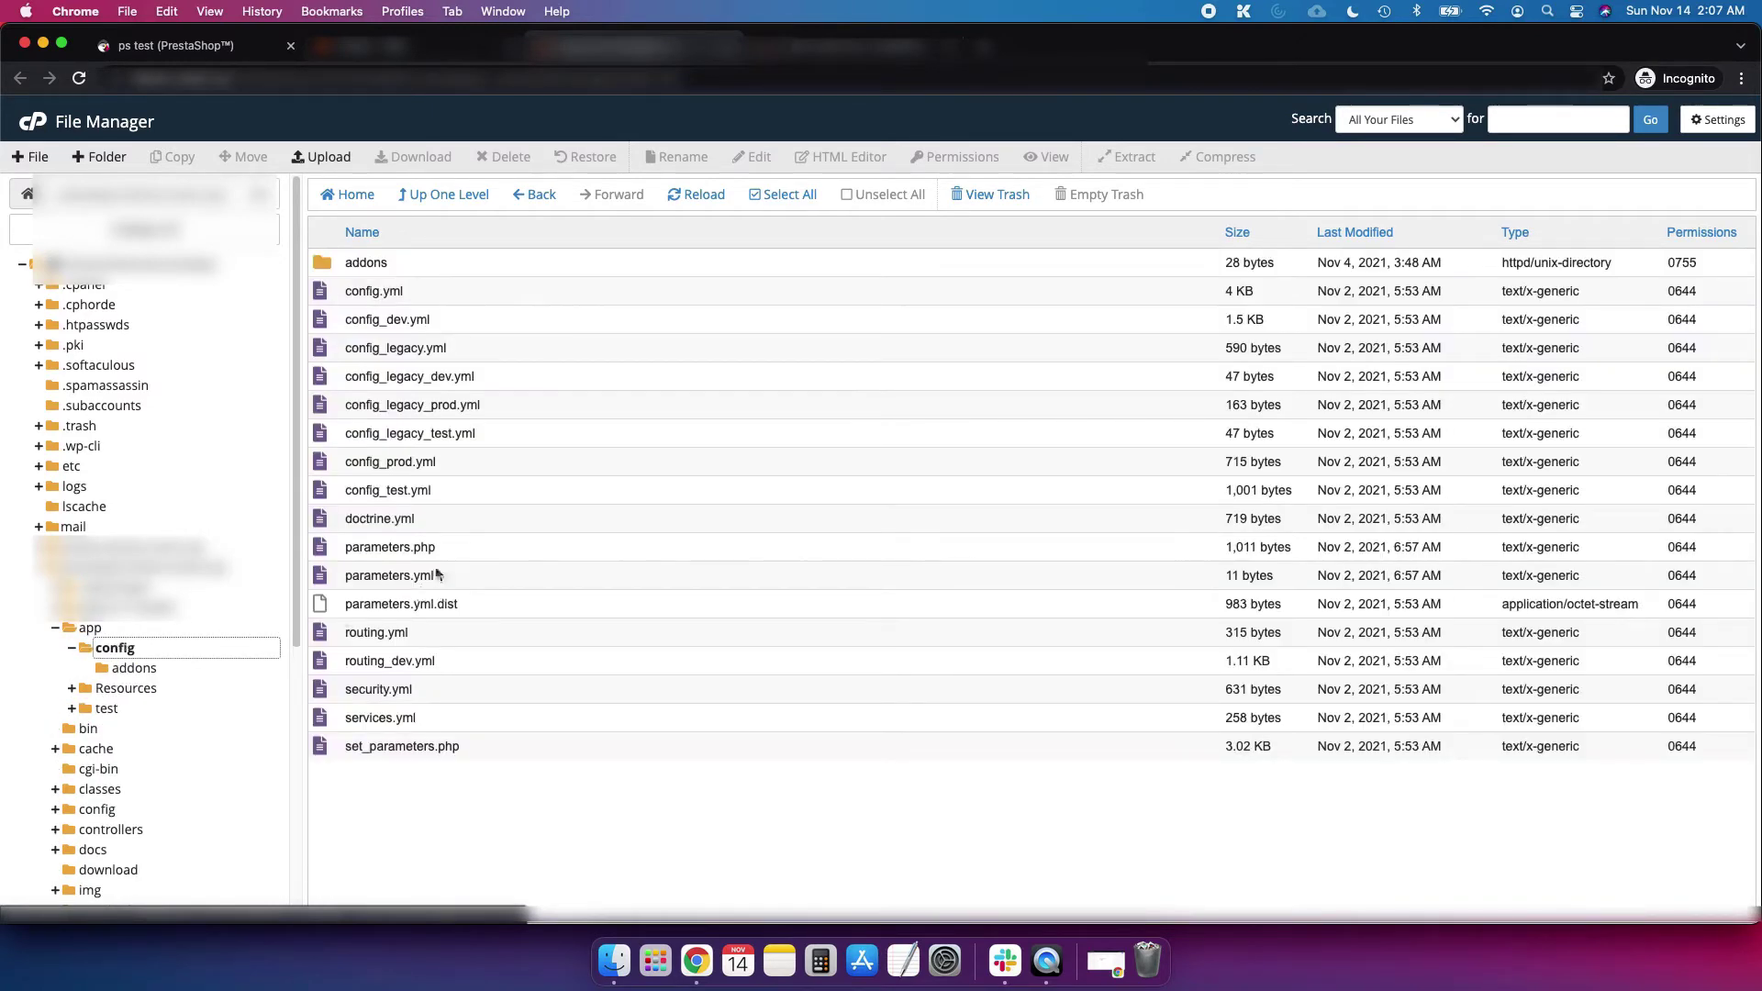
{"action": "left_click", "coordinate": [451, 547]}
{"action": "right_click", "coordinate": [452, 547]}
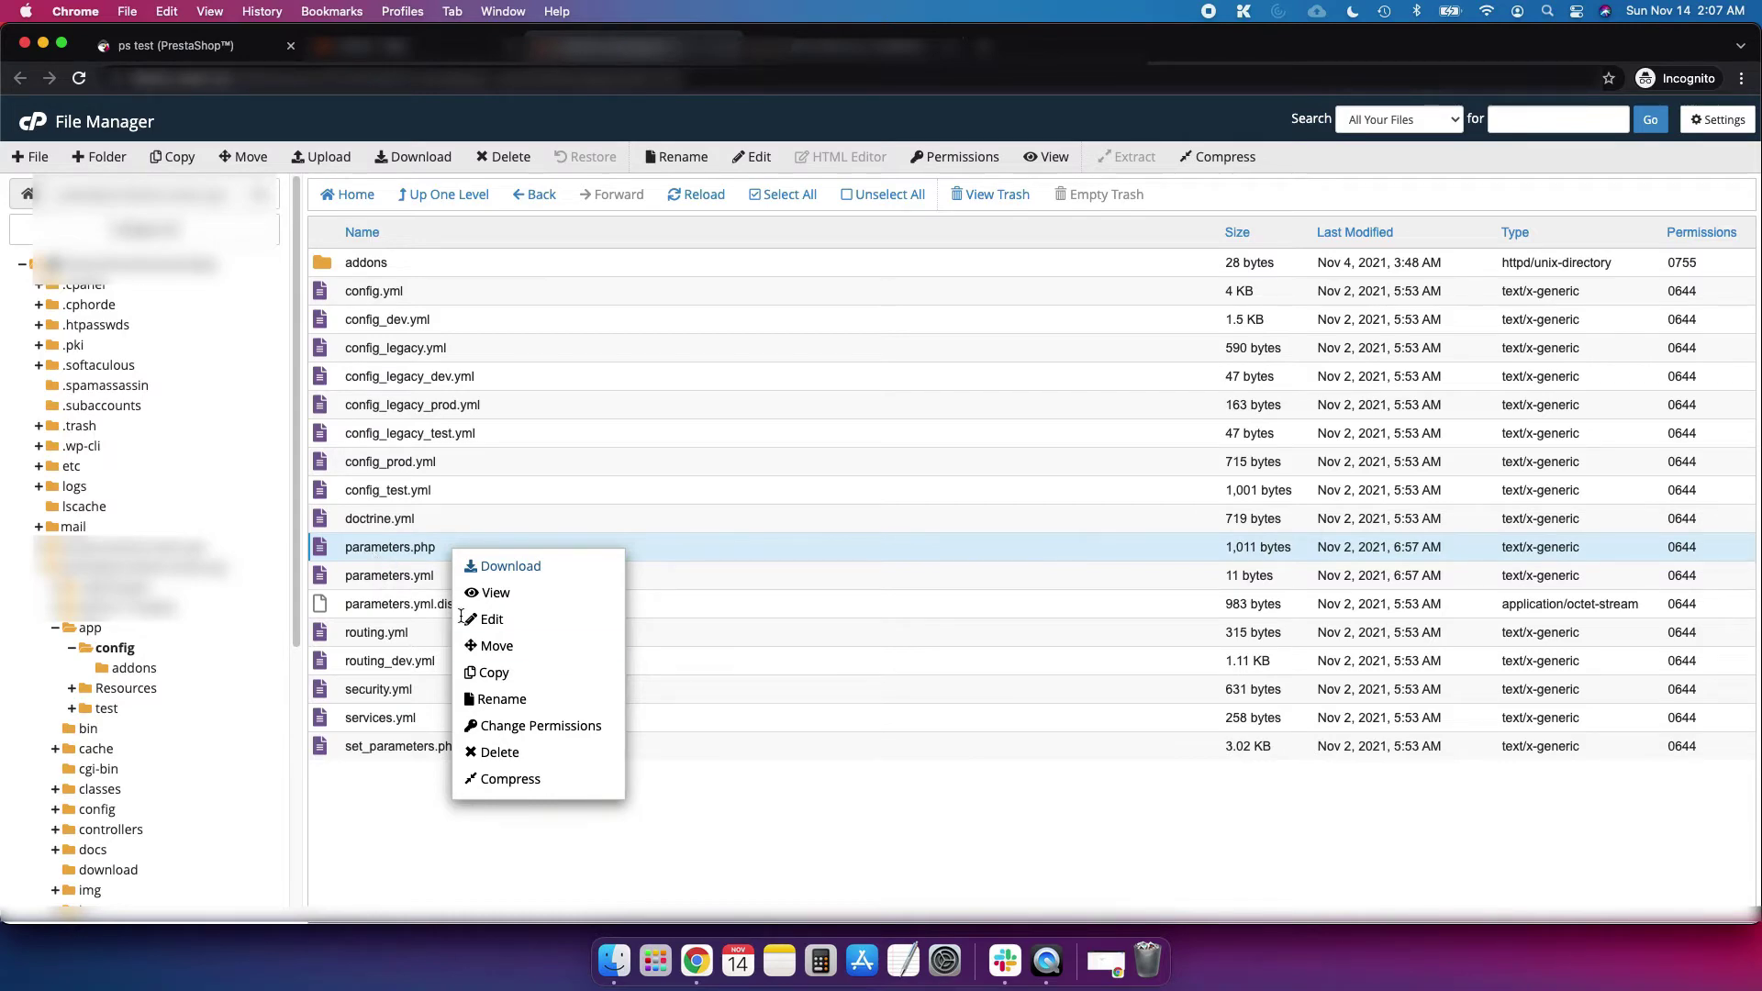
{"action": "left_click", "coordinate": [519, 635]}
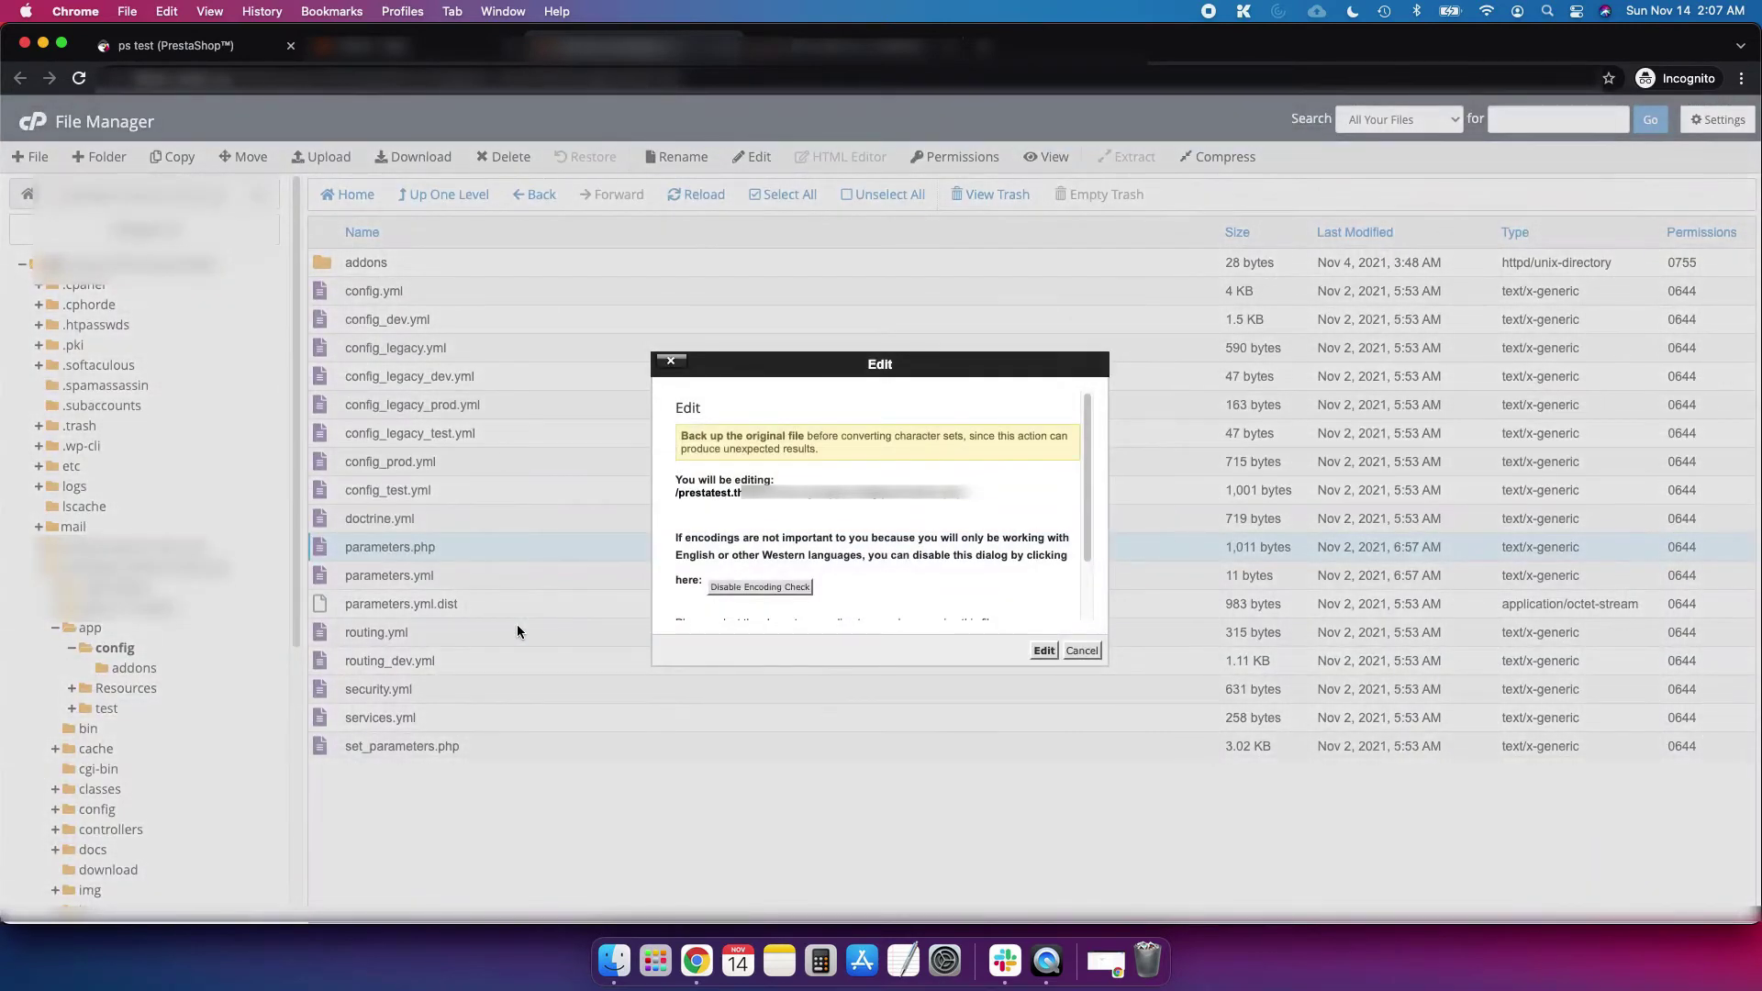
Open parameters.php in the code editor and select the database name themesma_testprestashop.
{"action": "left_click", "coordinate": [1043, 651]}
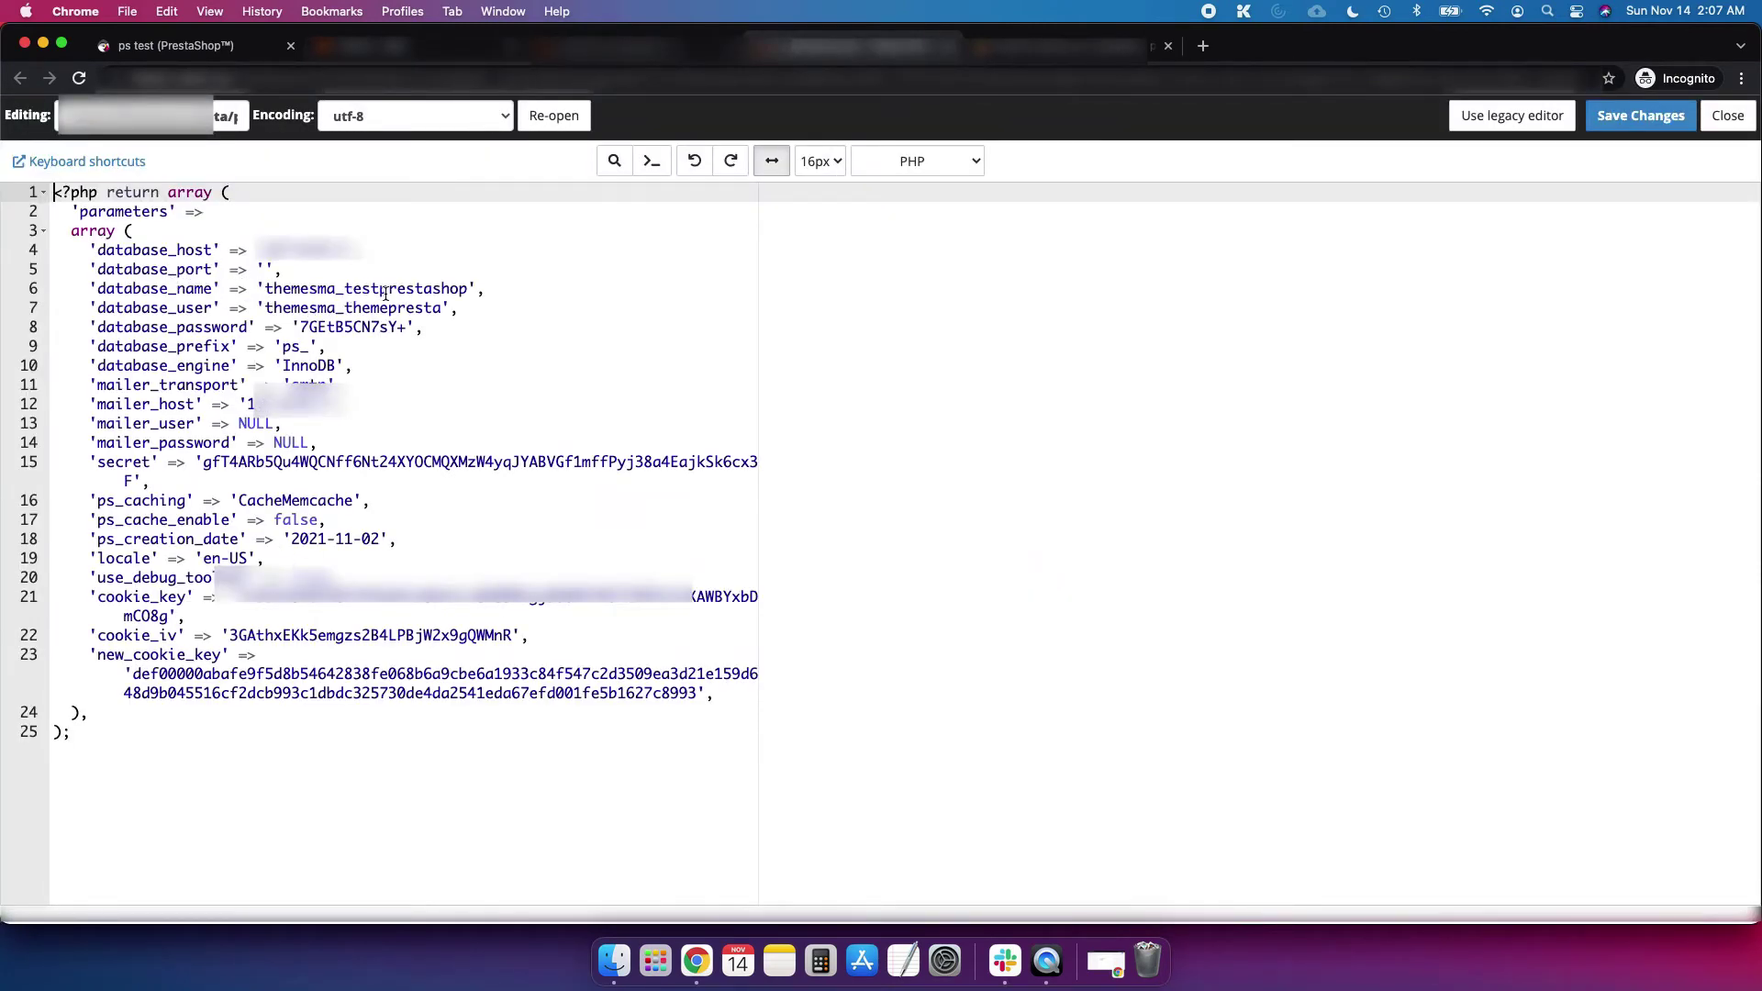
{"action": "double_click", "coordinate": [418, 290]}
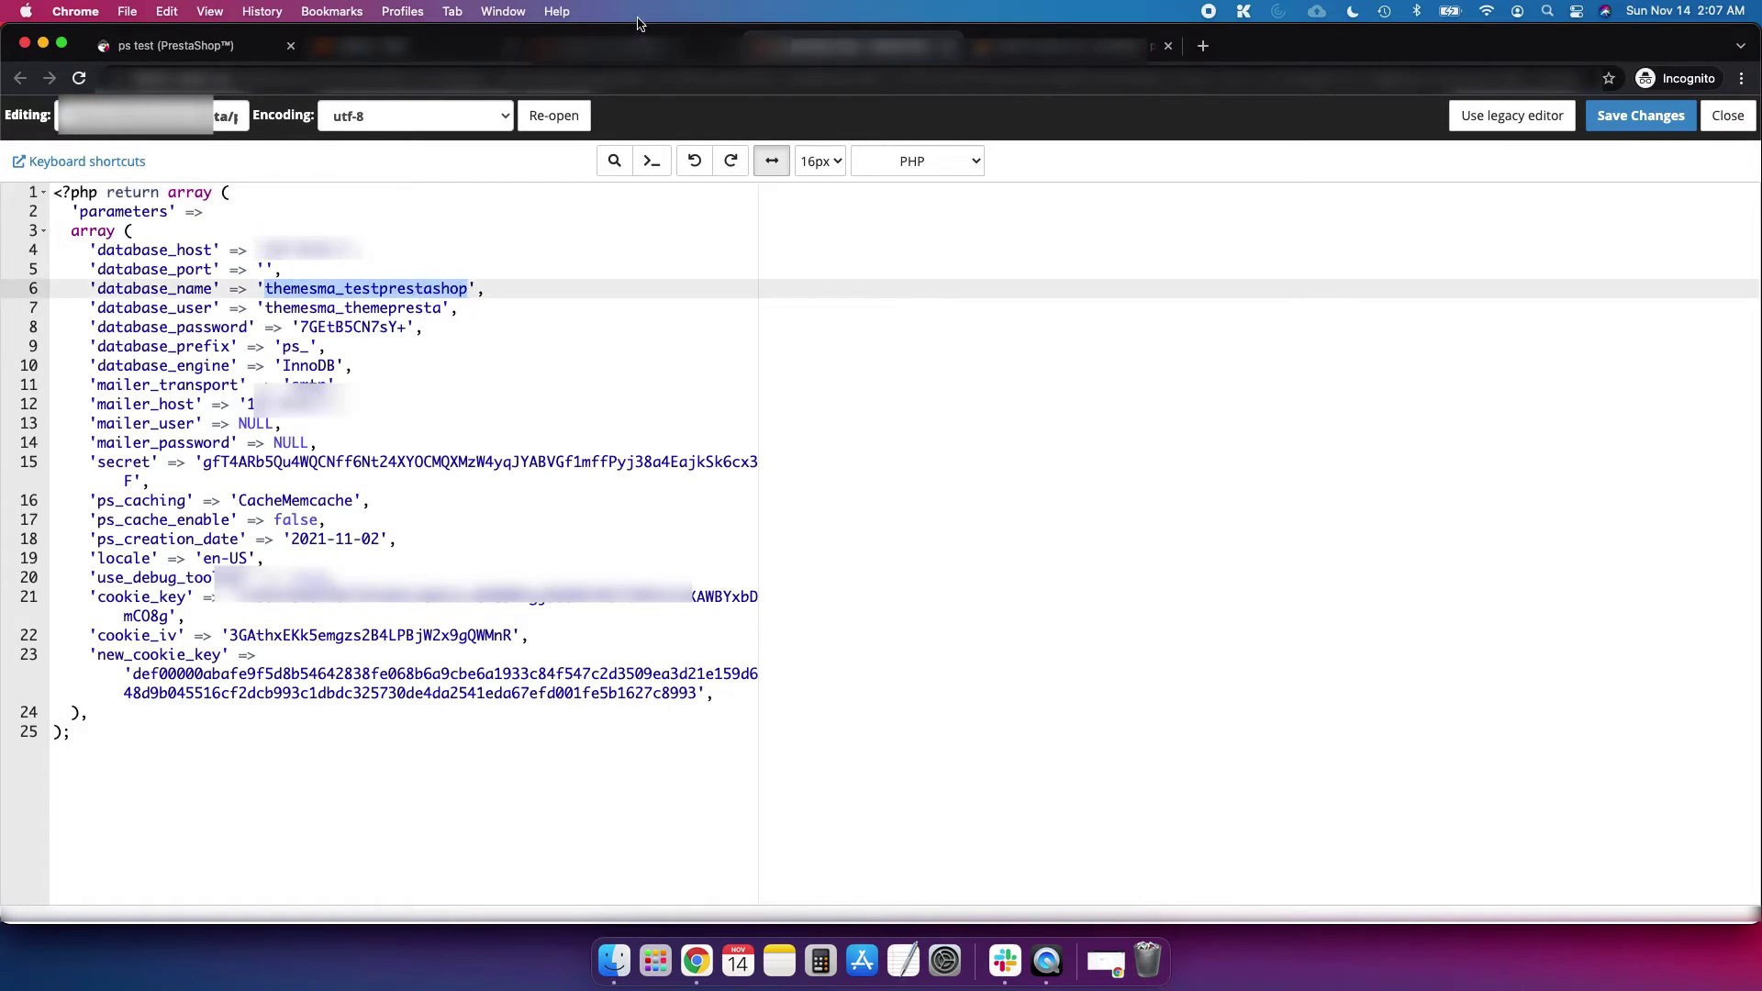
{"action": "left_click", "coordinate": [578, 46]}
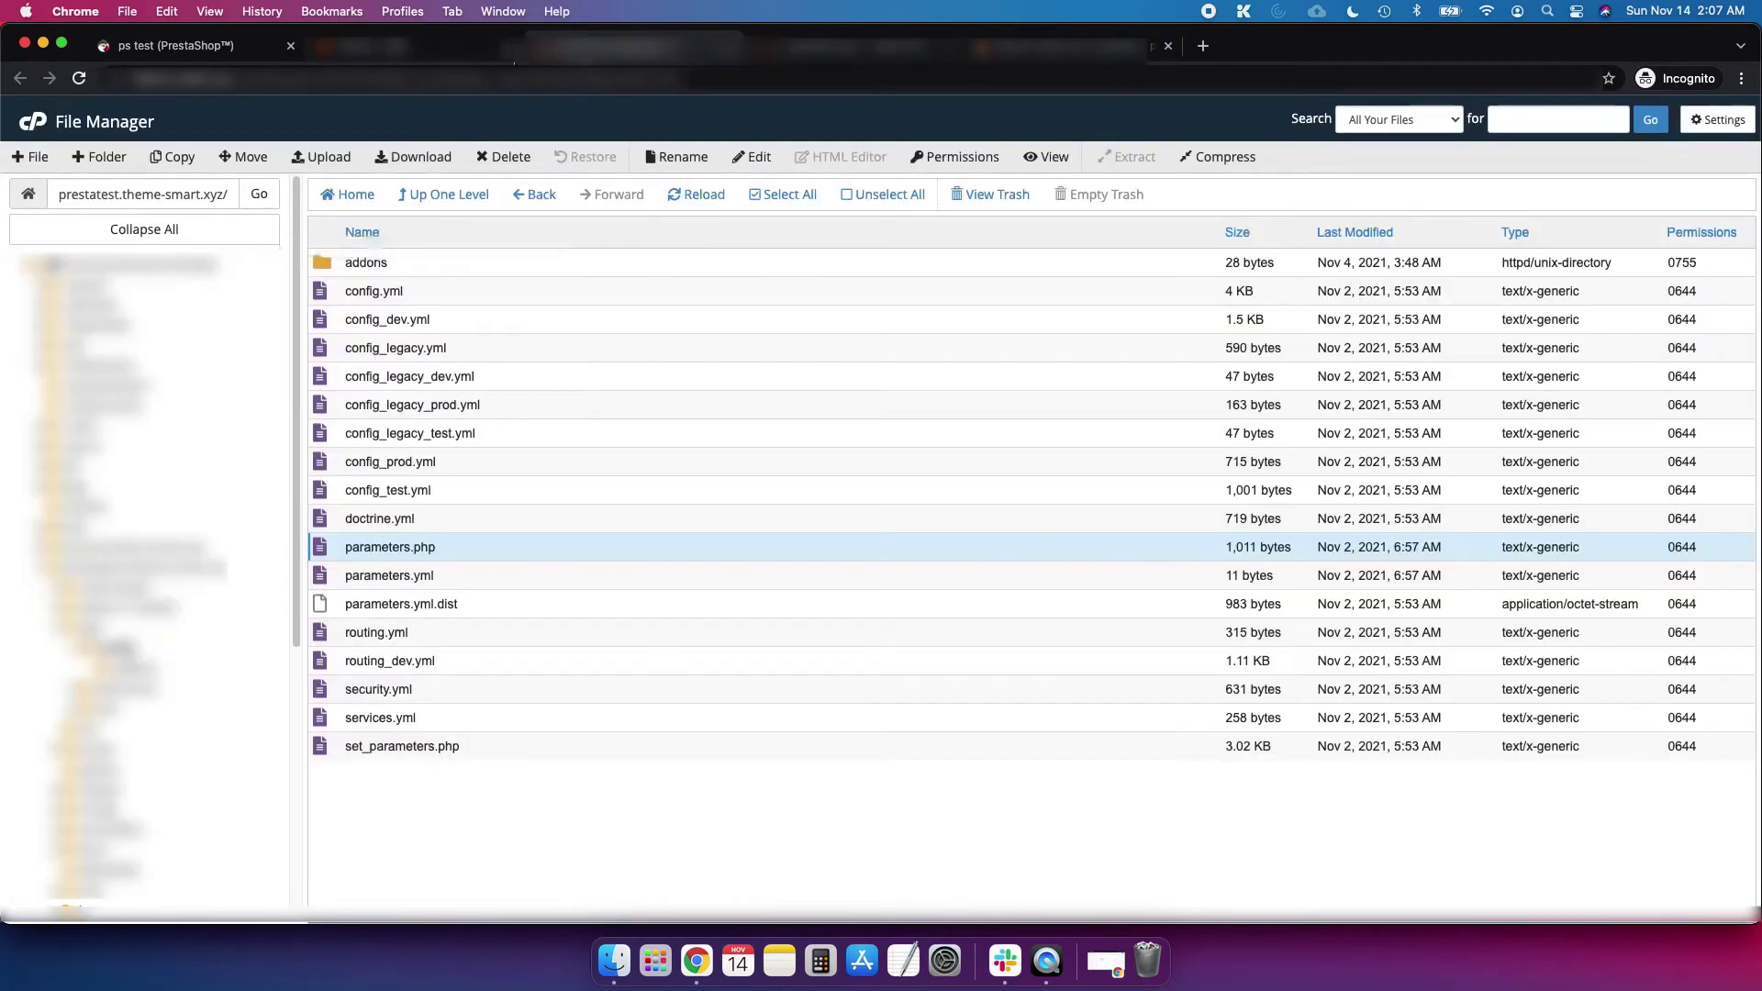
On the cPanel dashboard, search tools for 'ph' and open phpMyAdmin.
{"action": "left_click", "coordinate": [412, 45]}
{"action": "double_click", "coordinate": [139, 174]}
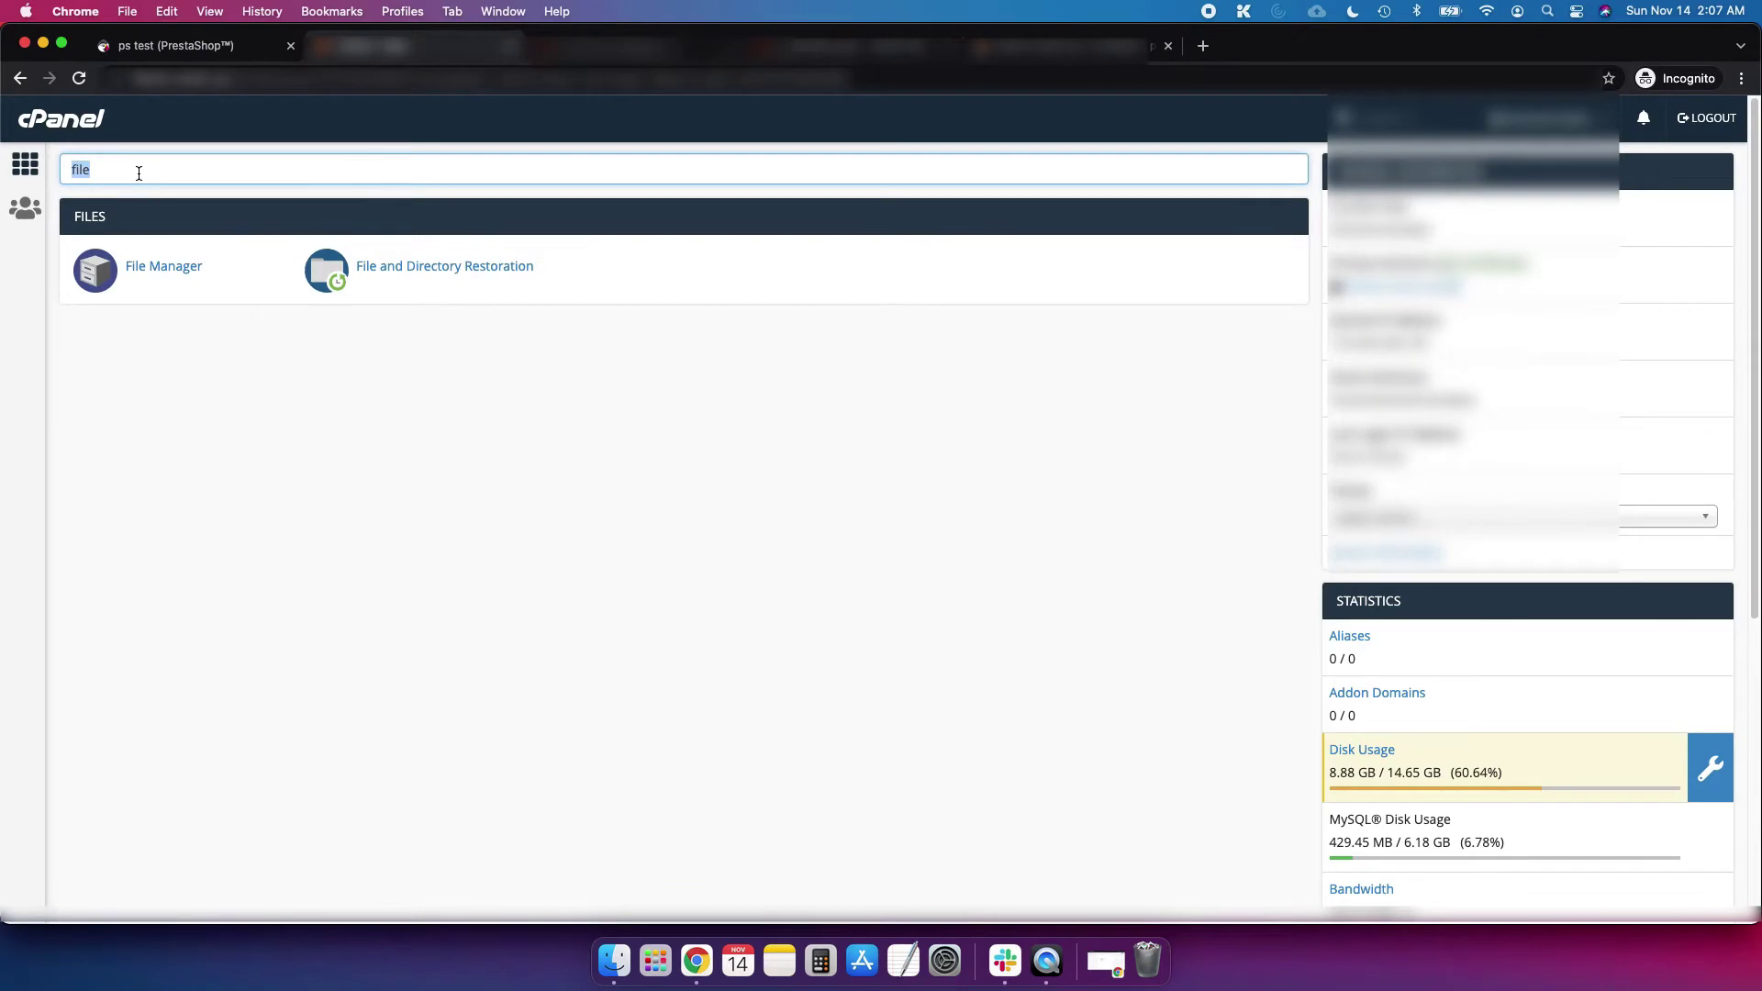
{"action": "type", "text": "ph"}
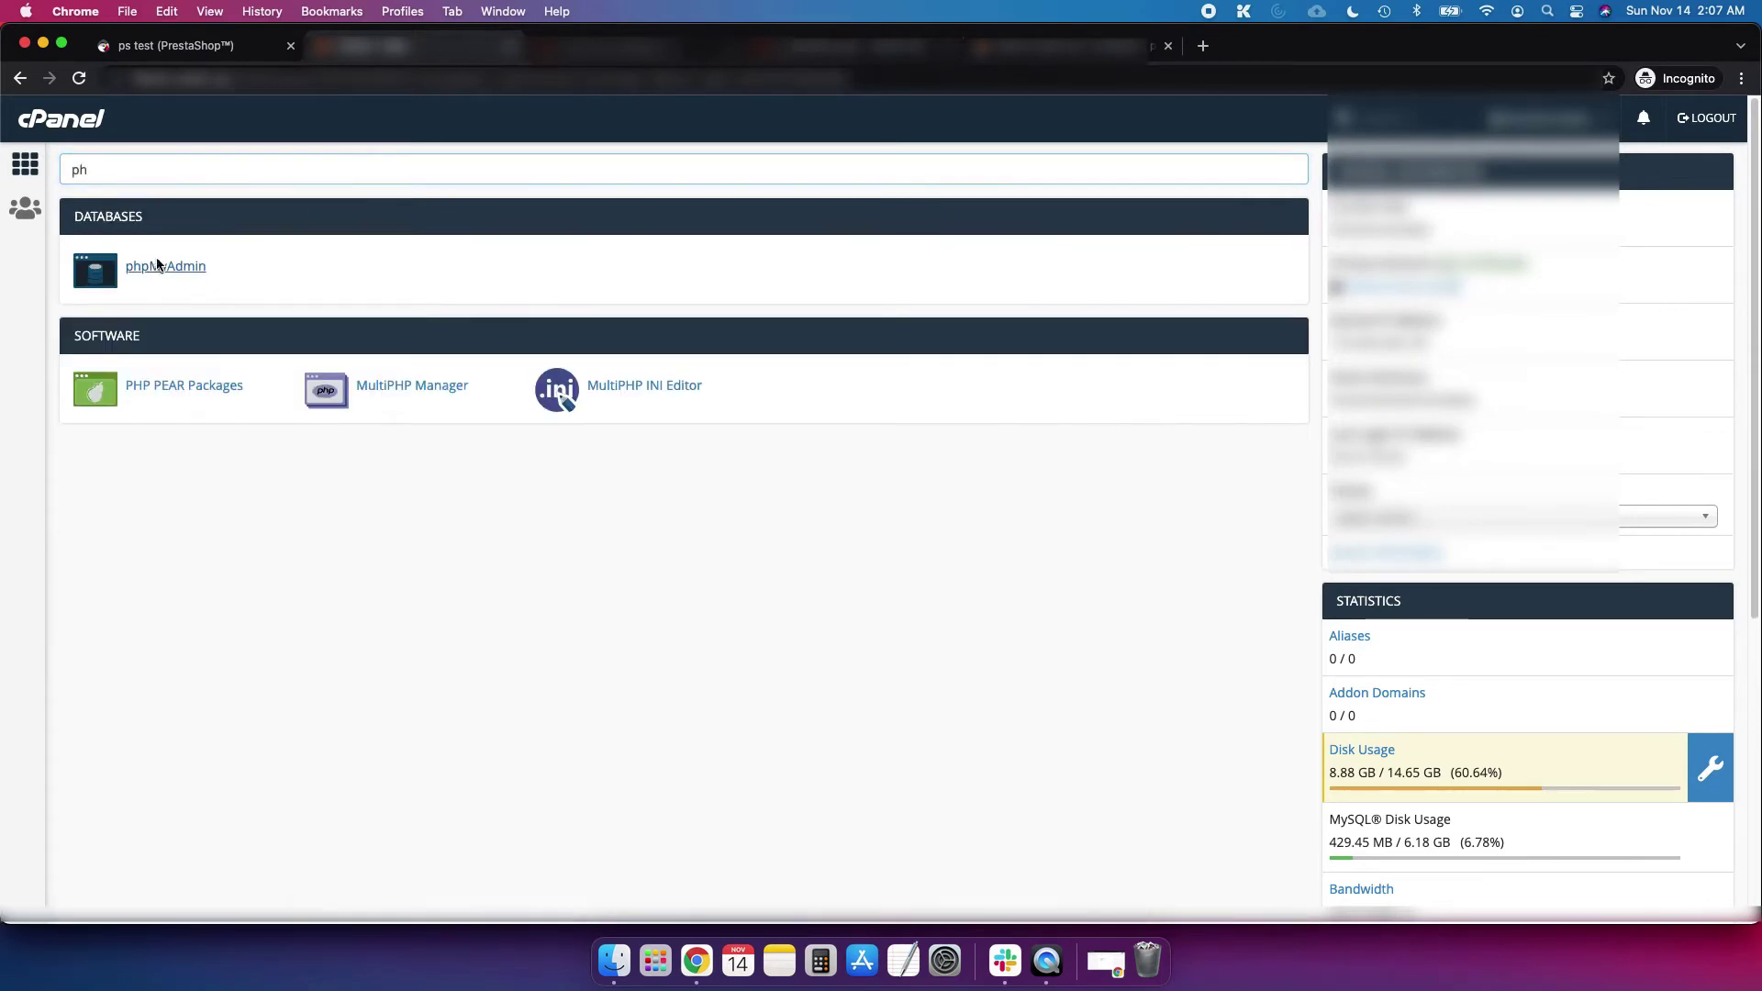
{"action": "left_click", "coordinate": [161, 266]}
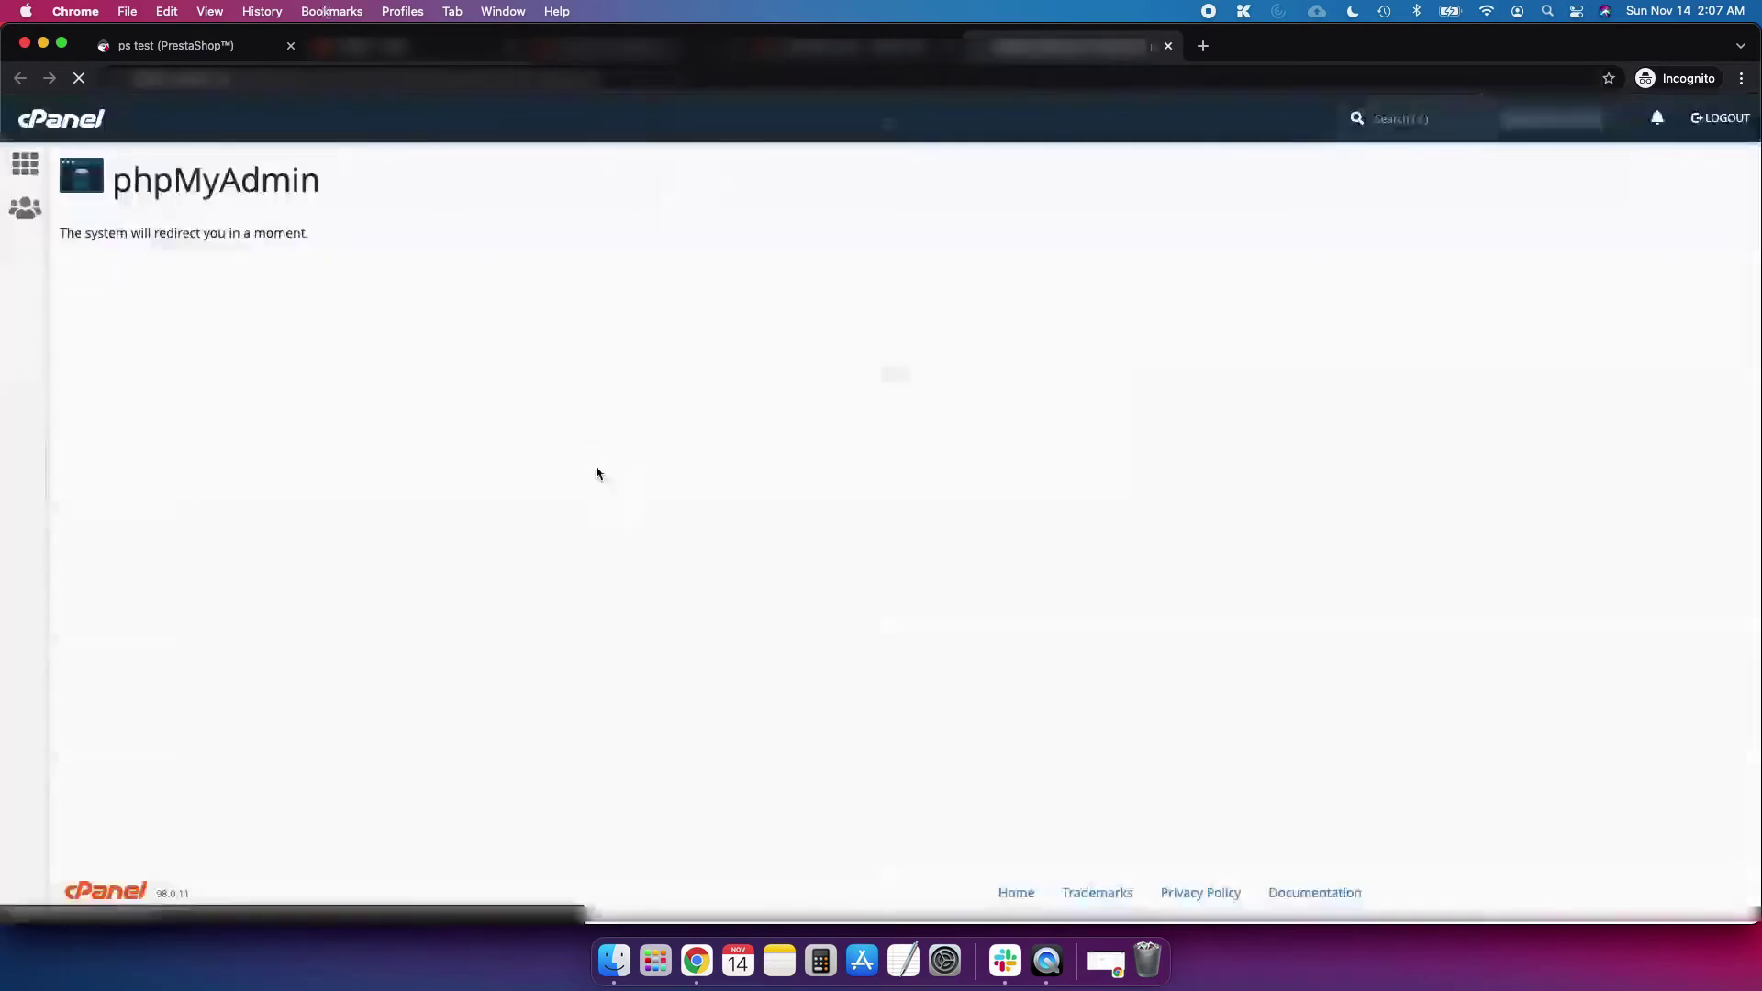
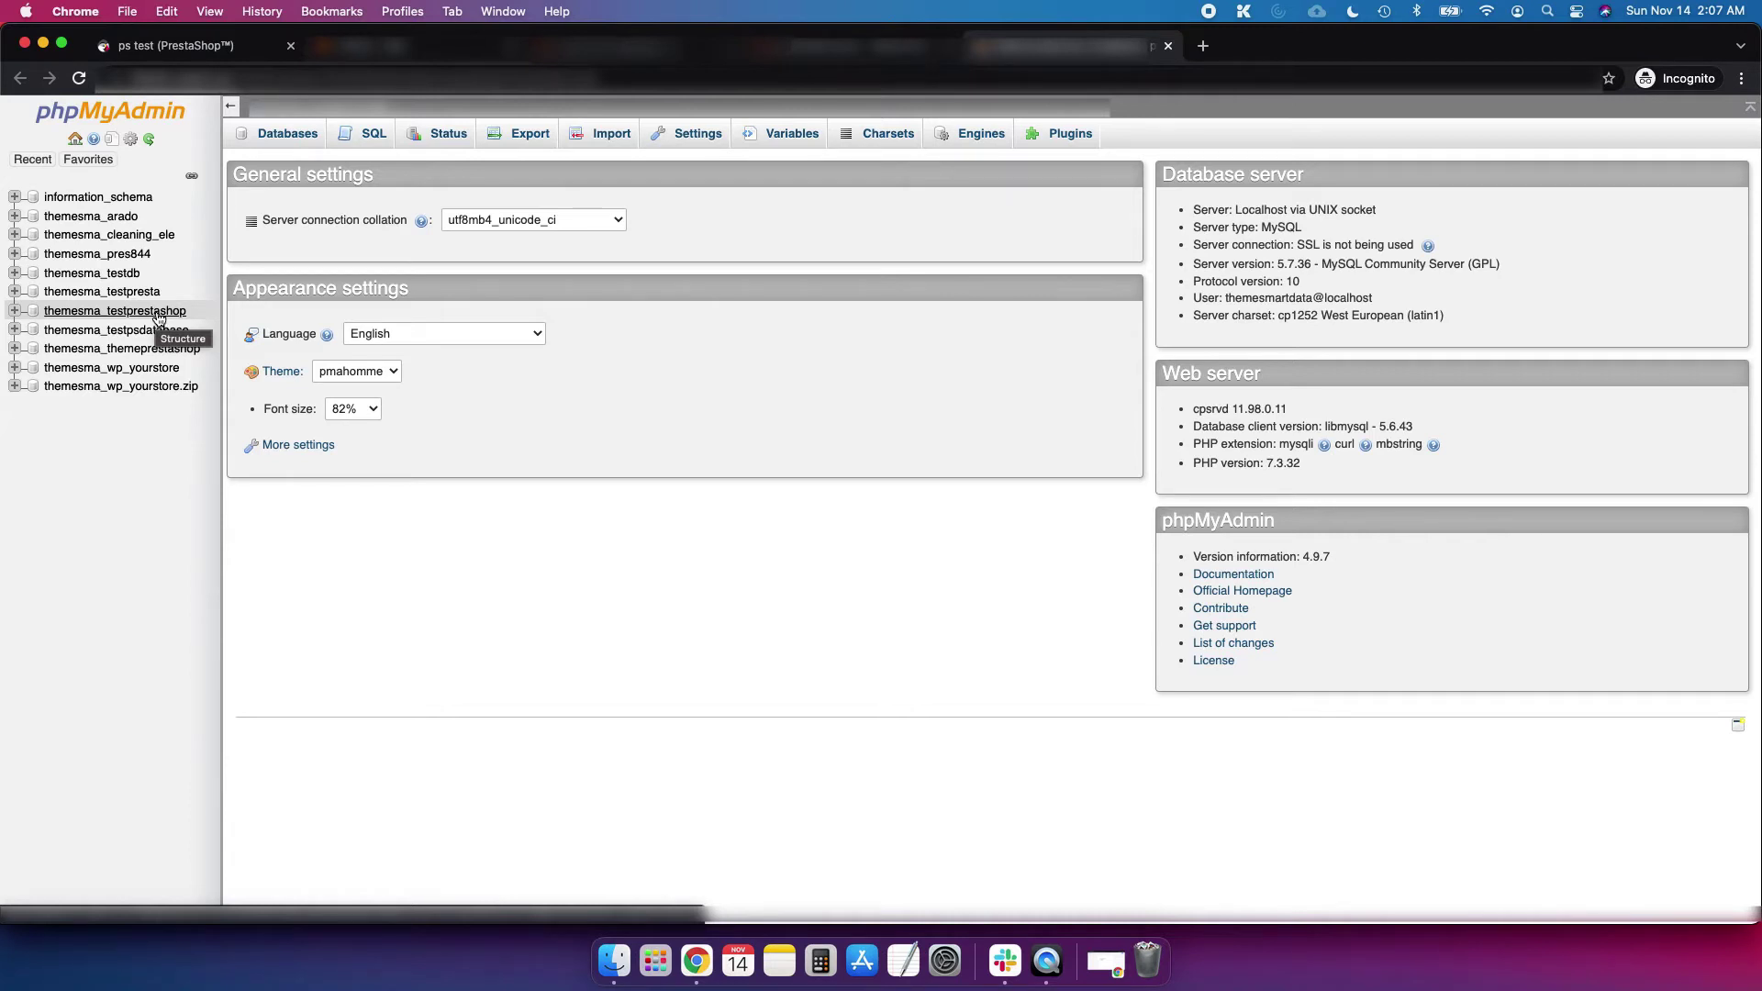
Open the themesma_testprestashop database to list its ps_ tables, such as ps_access and ps_address.
{"action": "left_click", "coordinate": [158, 315]}
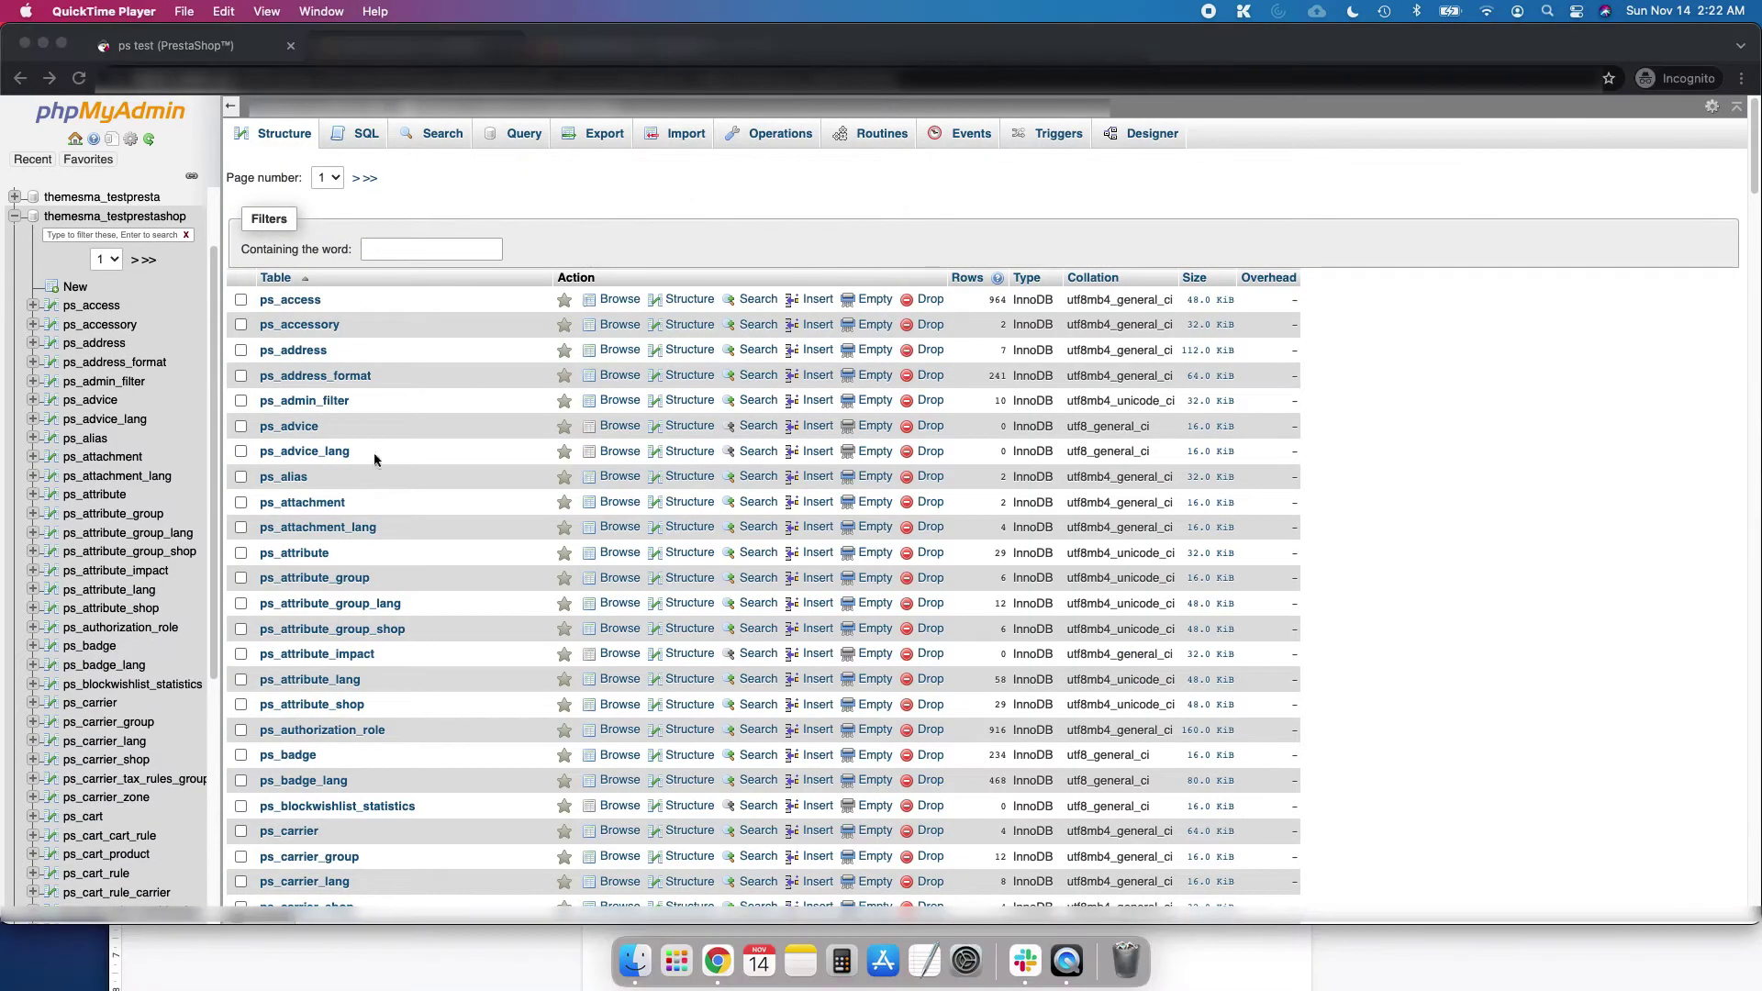
{"action": "scroll", "coordinate": [413, 578], "scroll_direction": "down", "scroll_amount": 10}
{"action": "scroll", "coordinate": [450, 668], "scroll_direction": "up", "scroll_amount": 10}
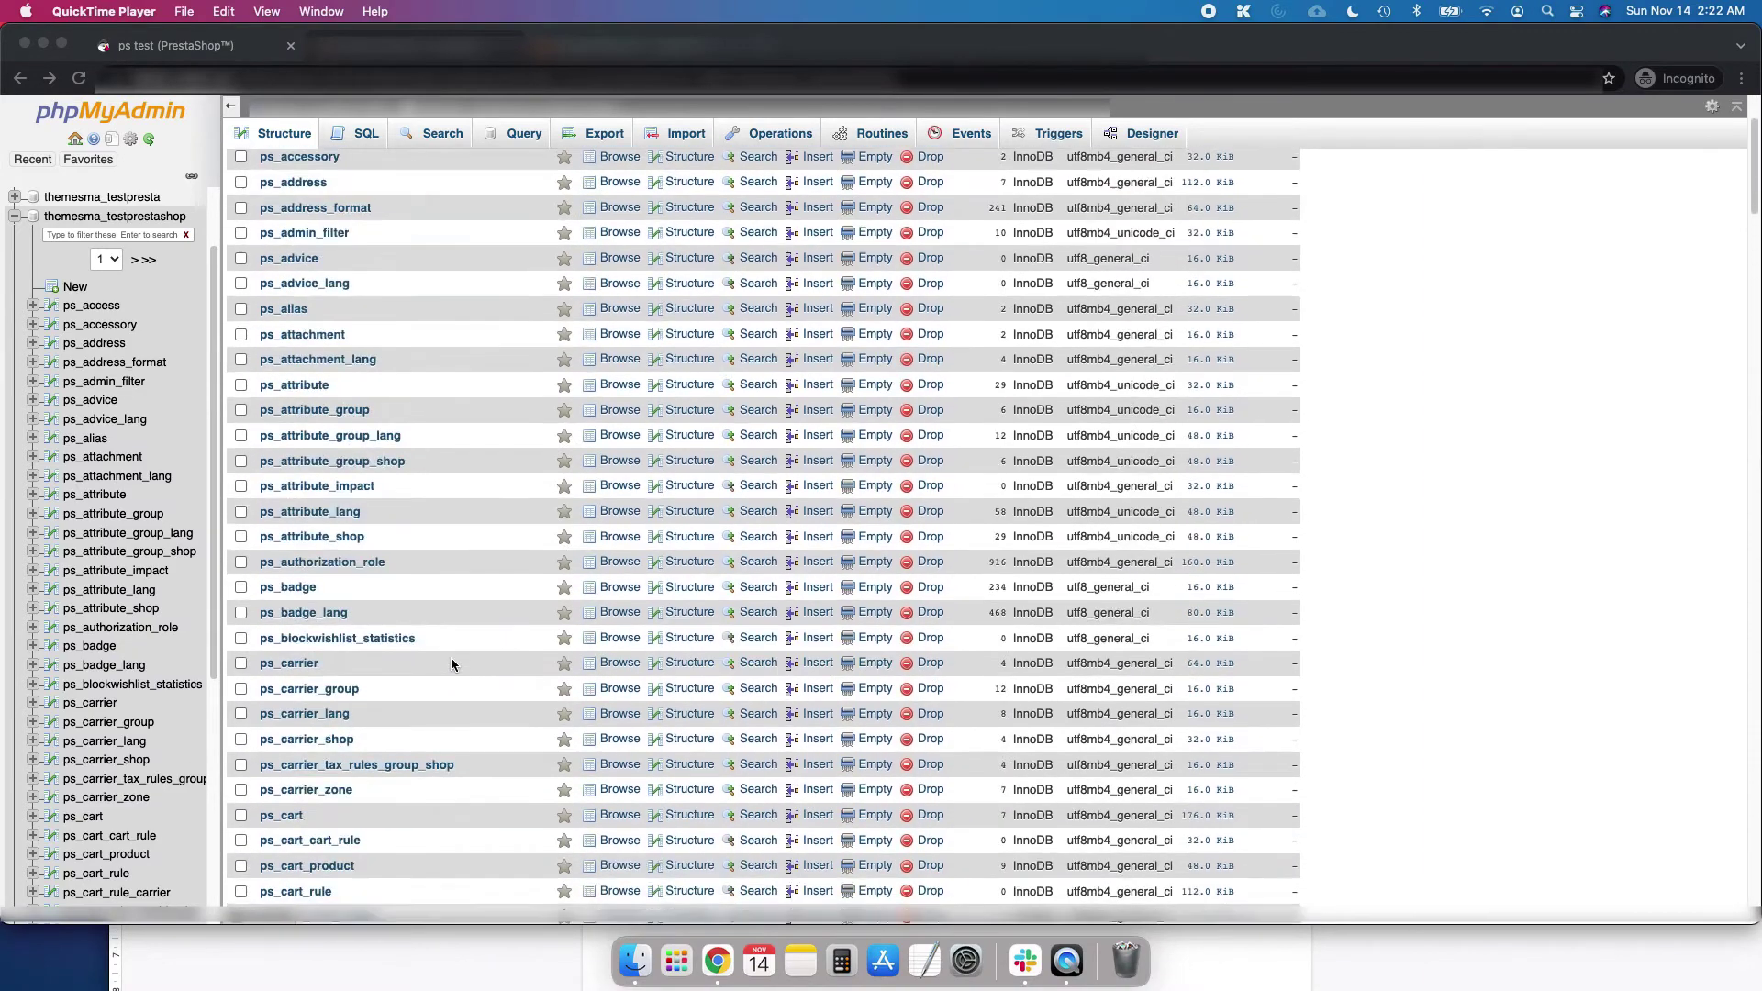
Filter the table list by 'ps_em' and browse the ps_employee table's single record.
{"action": "left_click", "coordinate": [418, 255]}
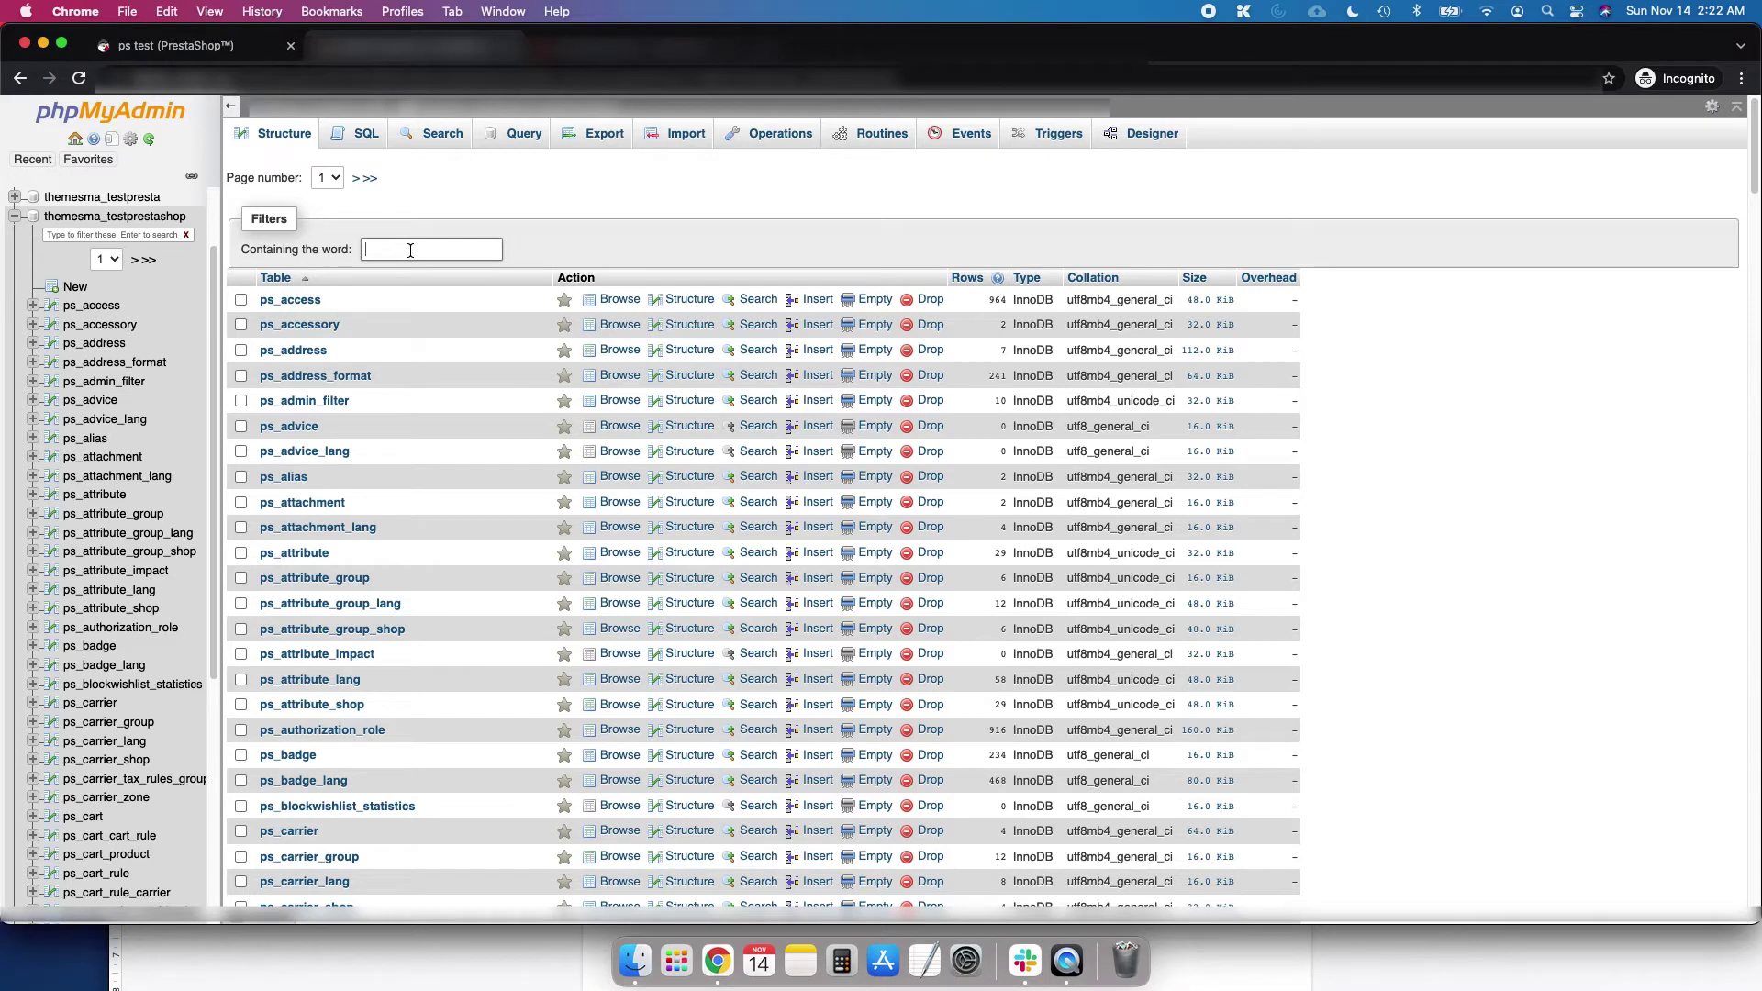
{"action": "type", "text": "ps_em"}
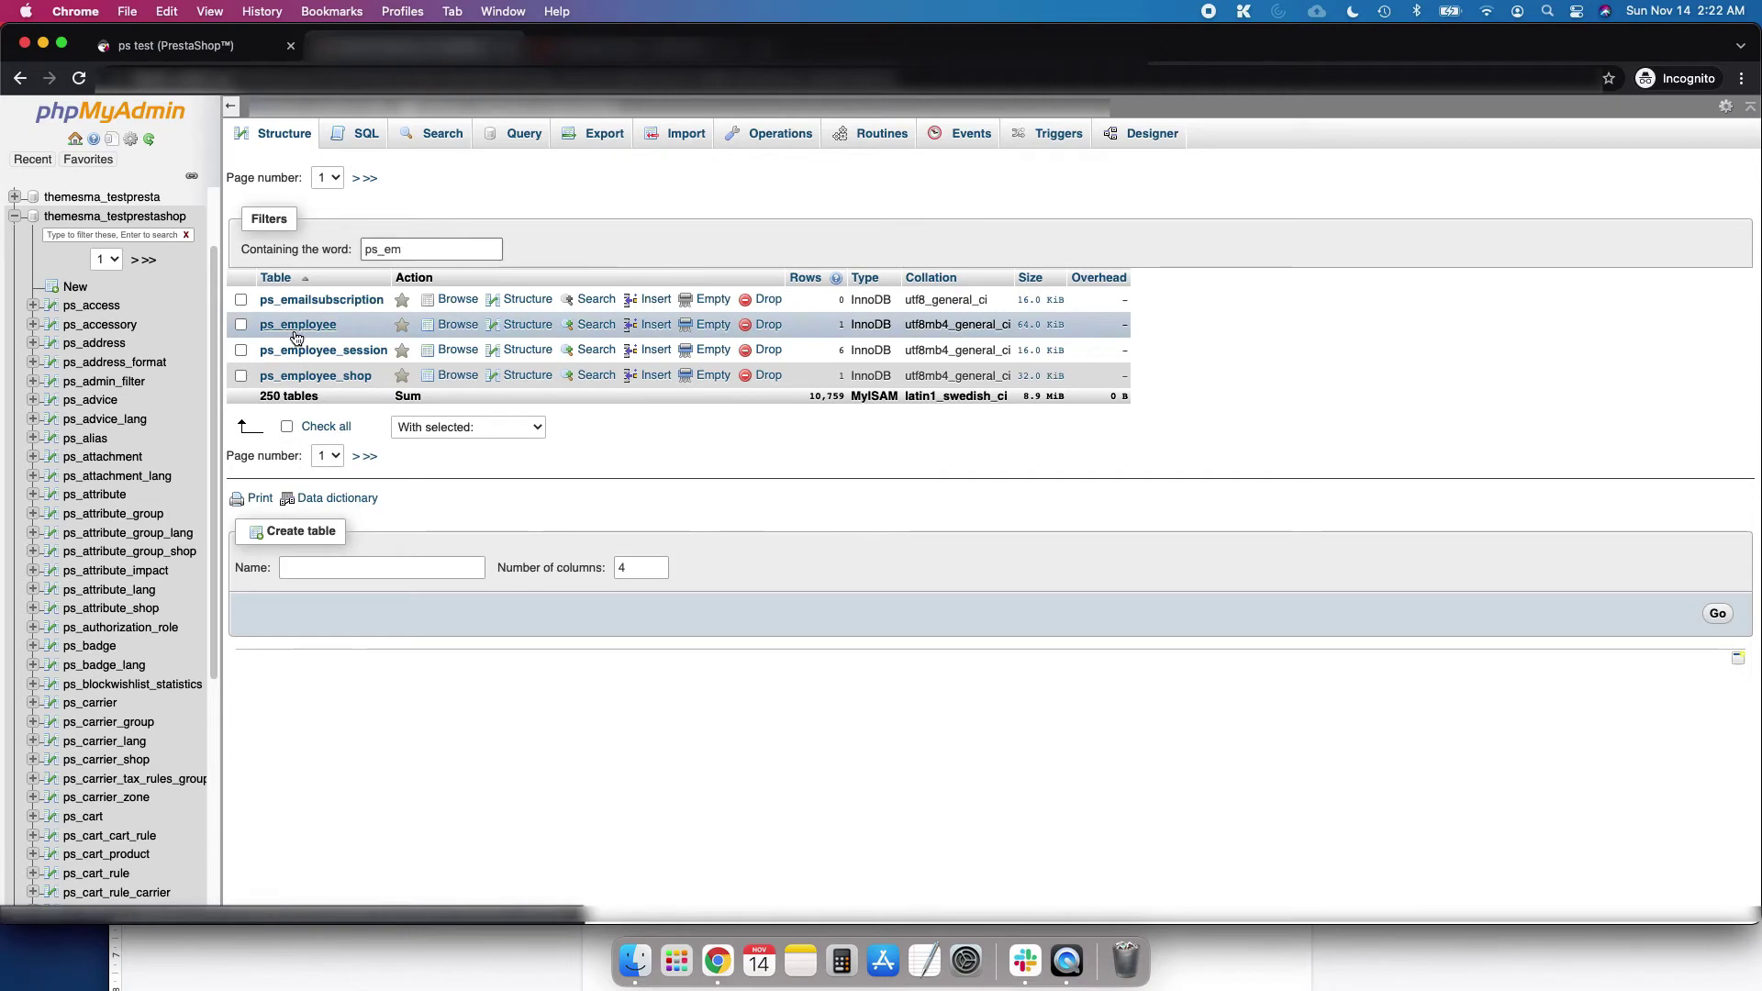
{"action": "left_click", "coordinate": [307, 326]}
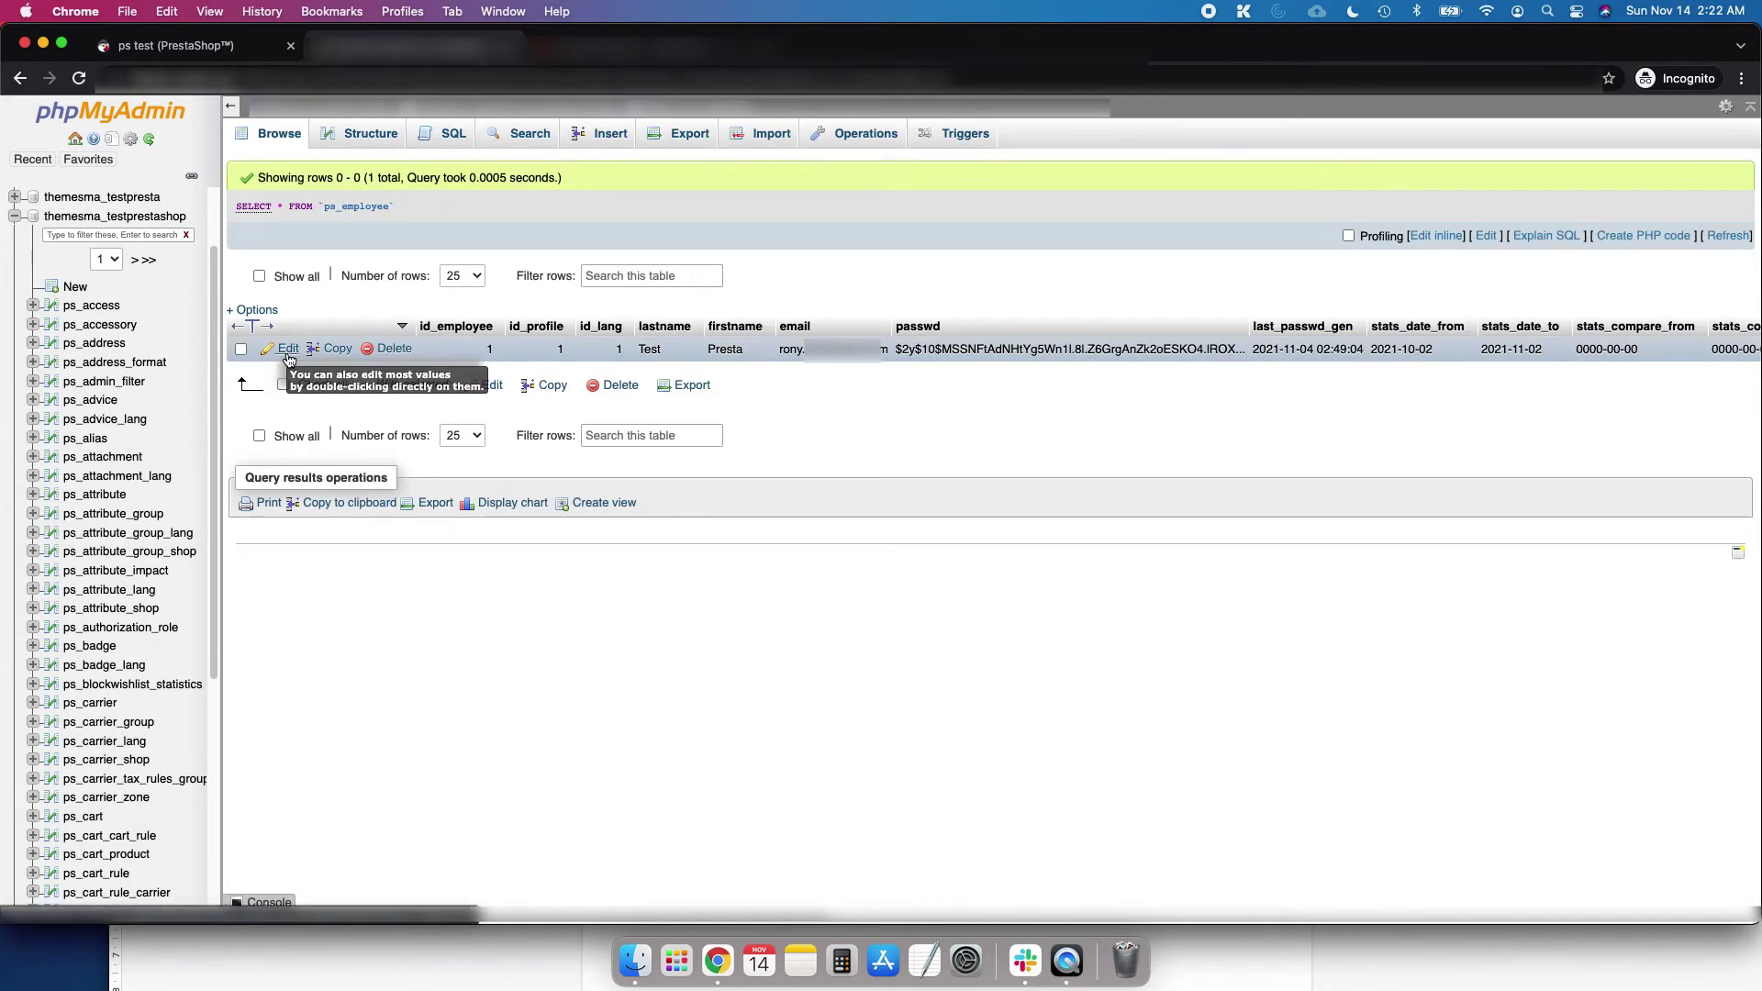
Edit the single ps_employee row and copy its full email field value to the clipboard.
{"action": "left_click", "coordinate": [288, 355]}
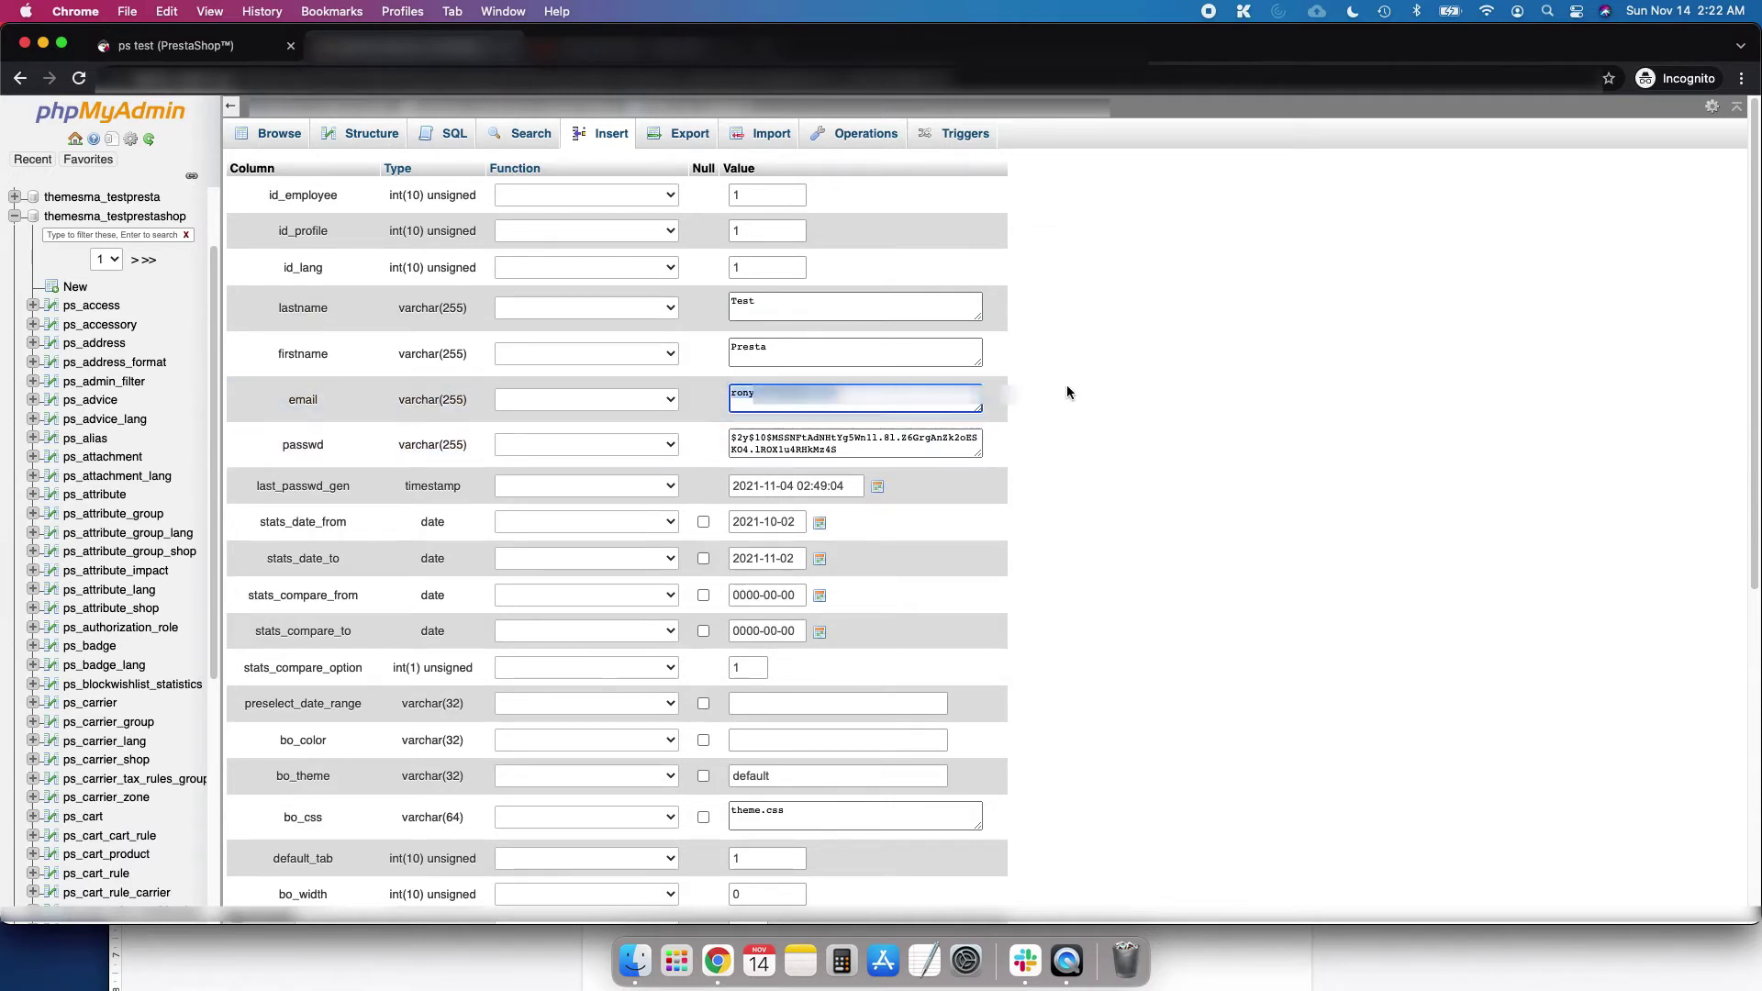
{"action": "left_click", "coordinate": [883, 405]}
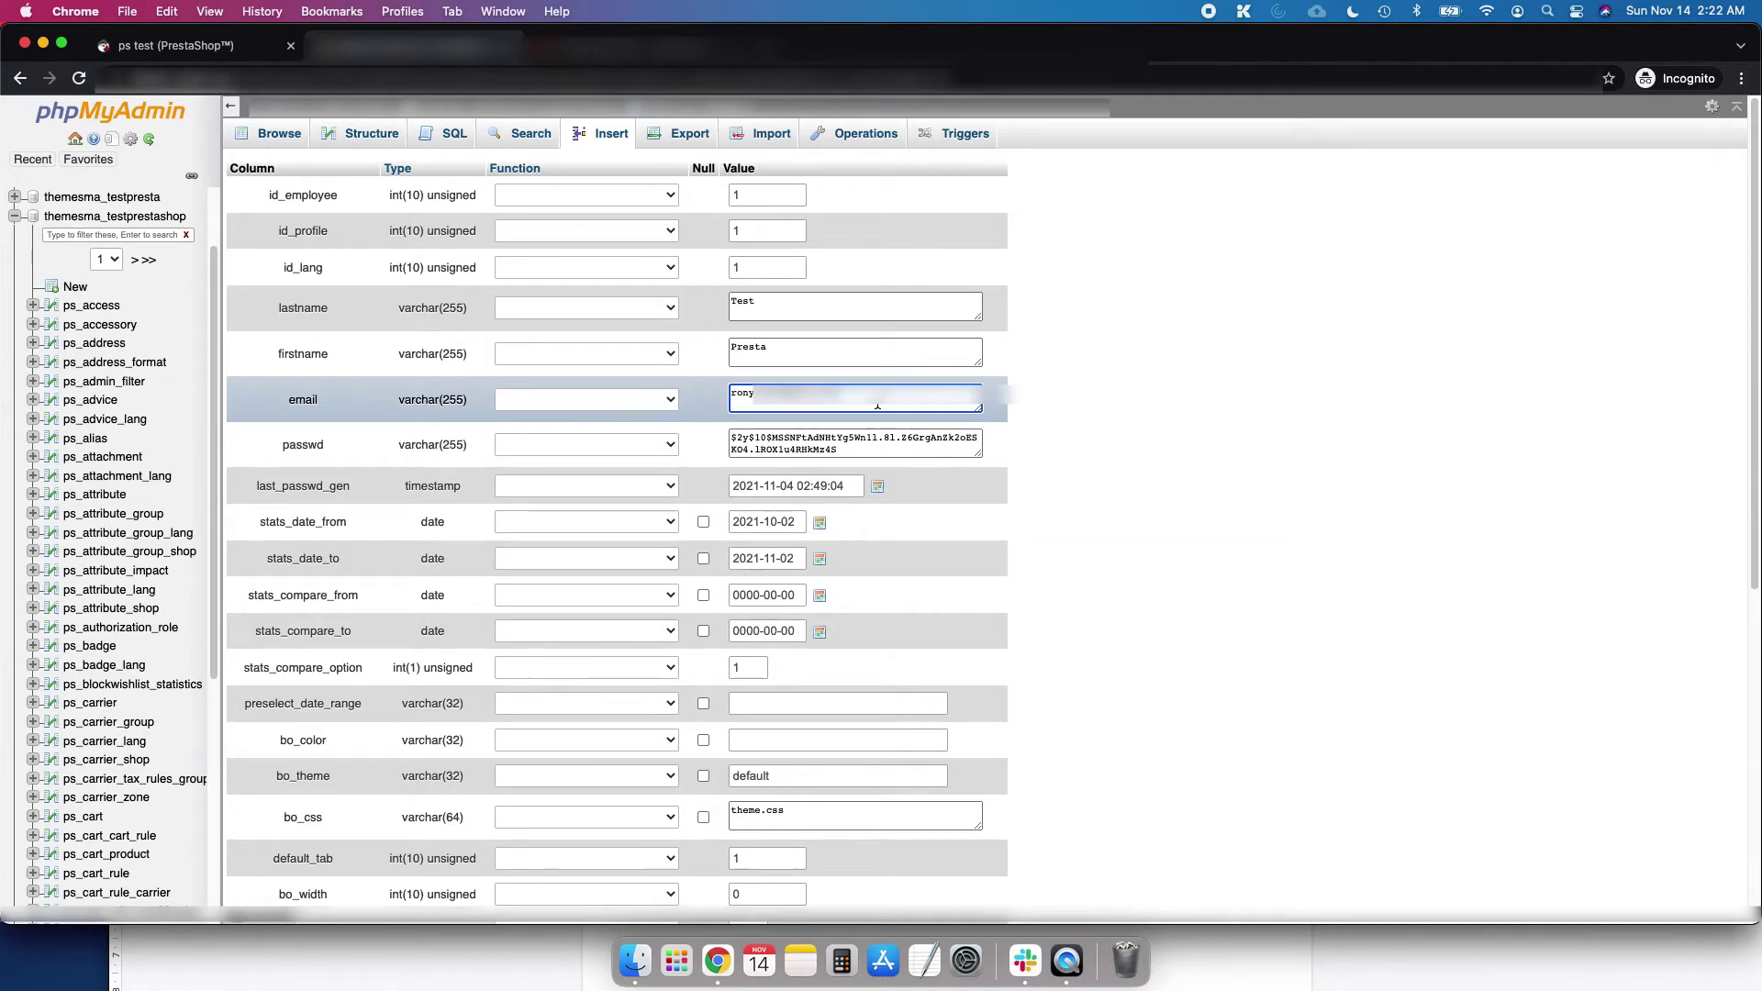
{"action": "triple_click", "coordinate": [877, 404]}
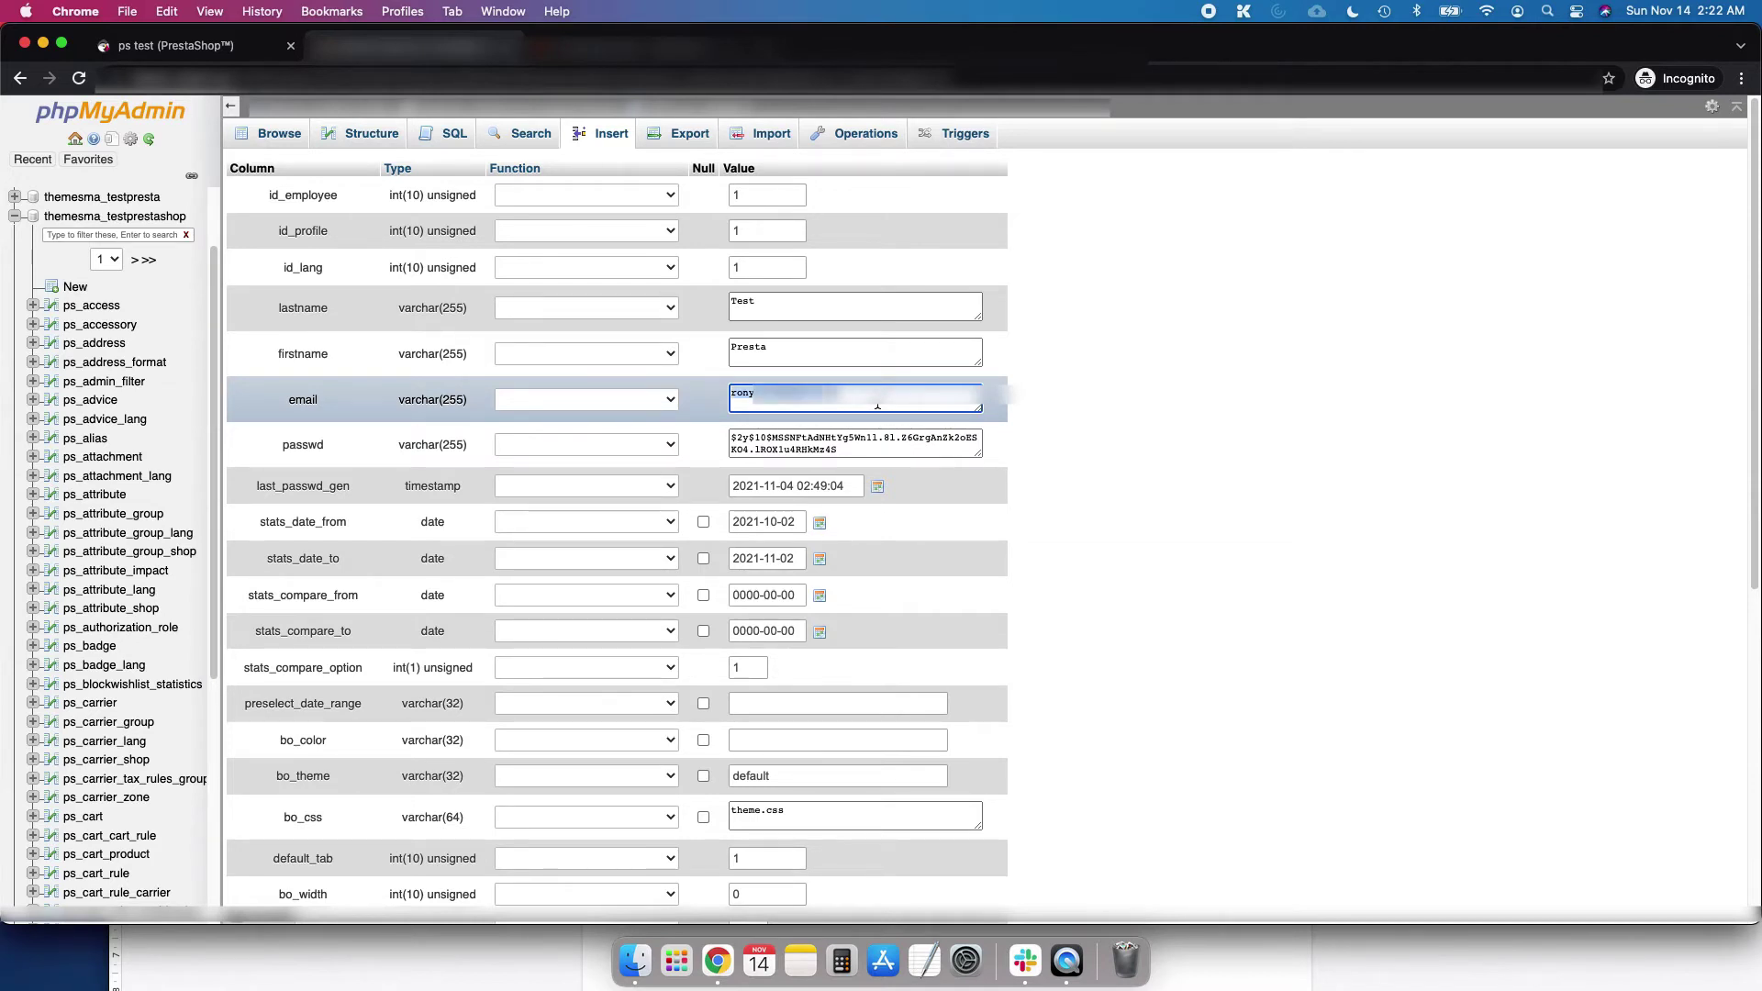
{"action": "right_click", "coordinate": [754, 396]}
{"action": "left_click", "coordinate": [814, 538]}
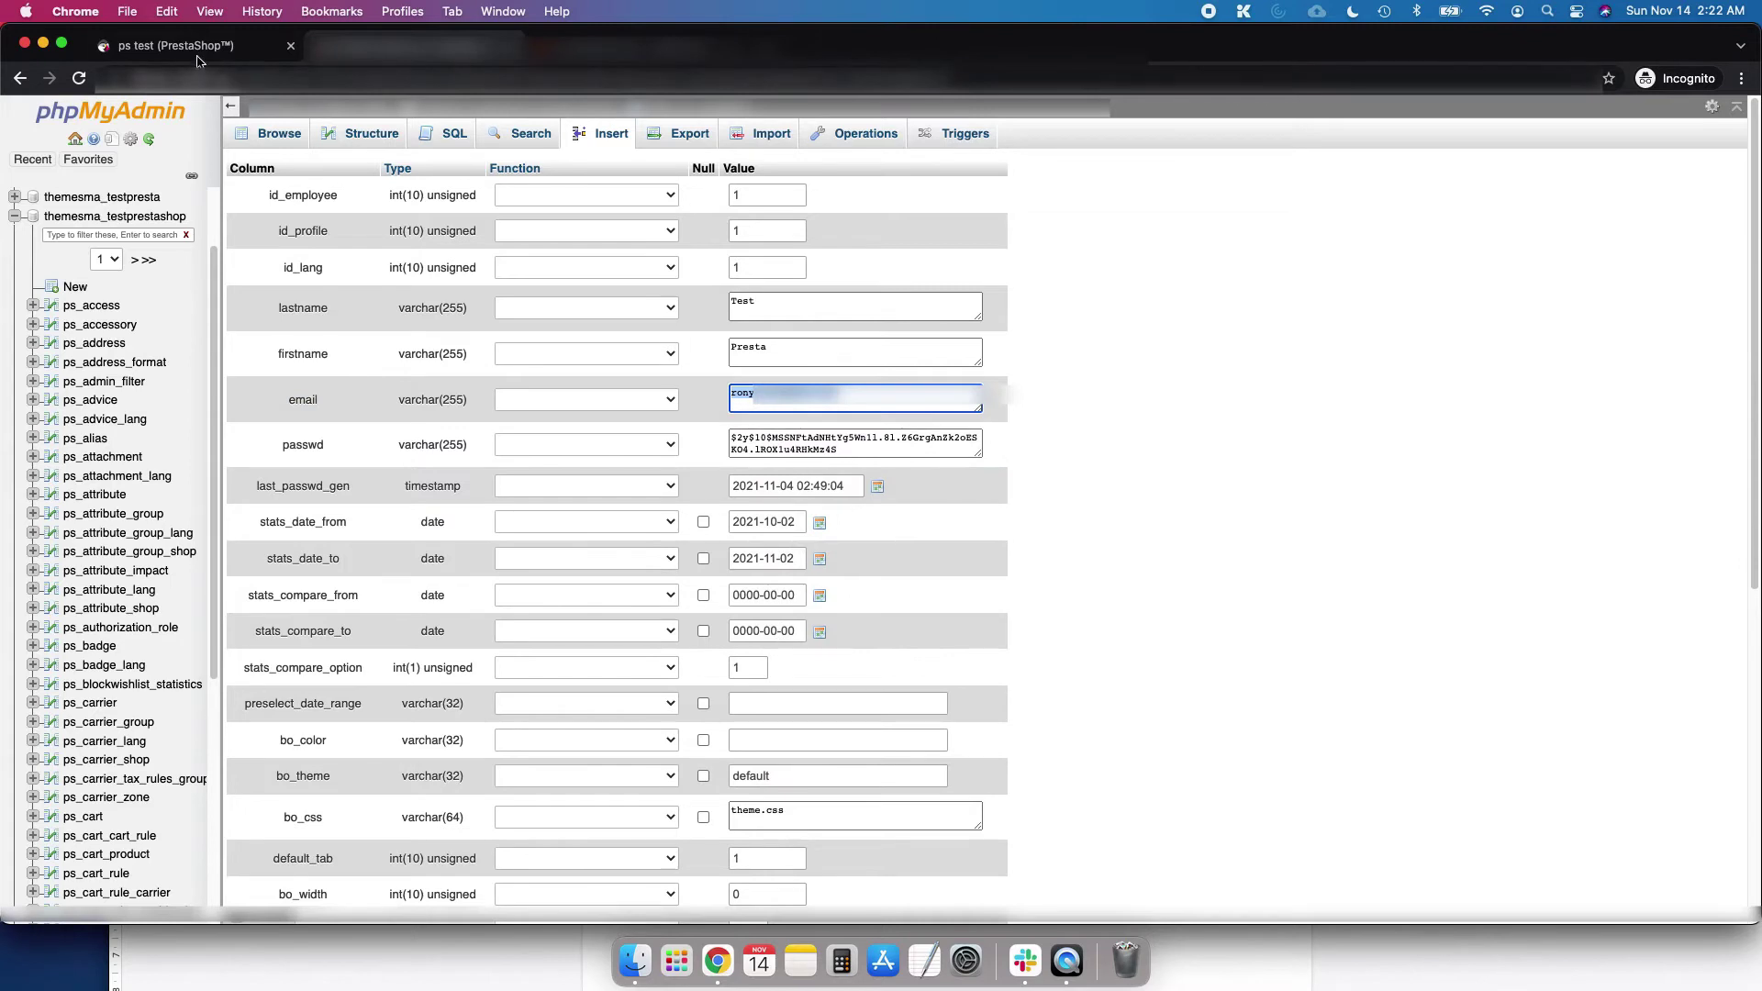
Replace the PrestaShop login page's email field contents with the copied admin email.
{"action": "left_click", "coordinate": [200, 48]}
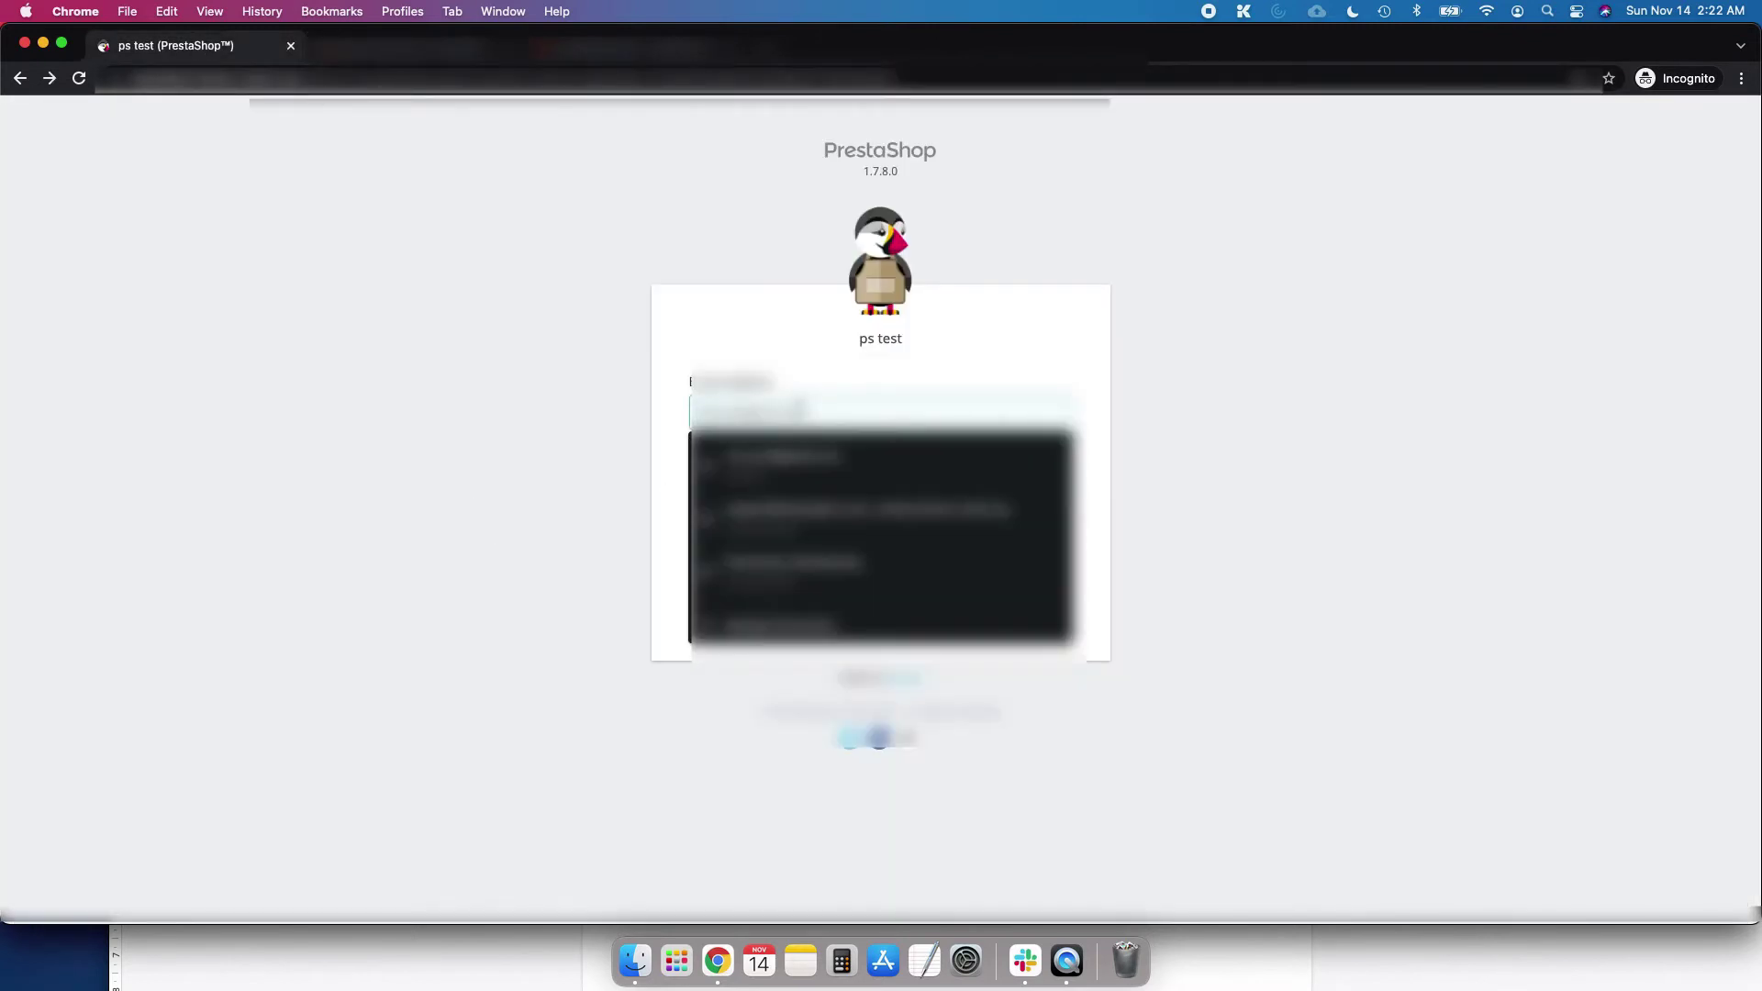
{"action": "key", "text": "super+a"}
{"action": "key", "text": "super+v"}
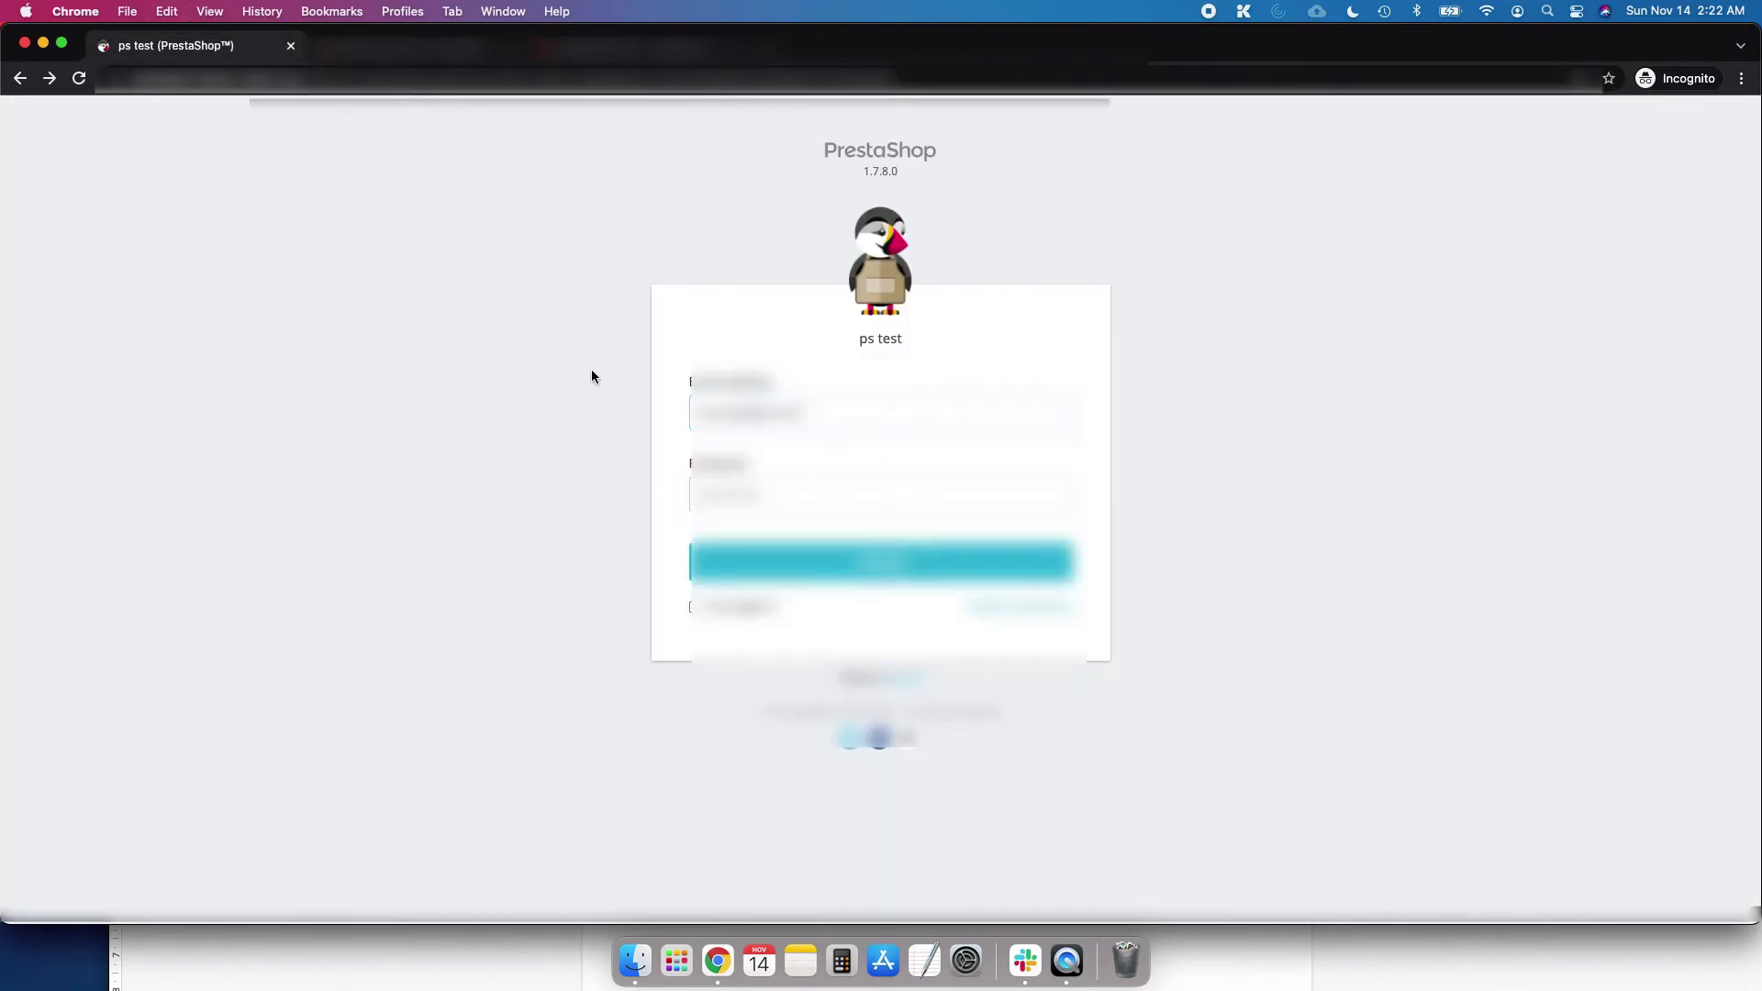
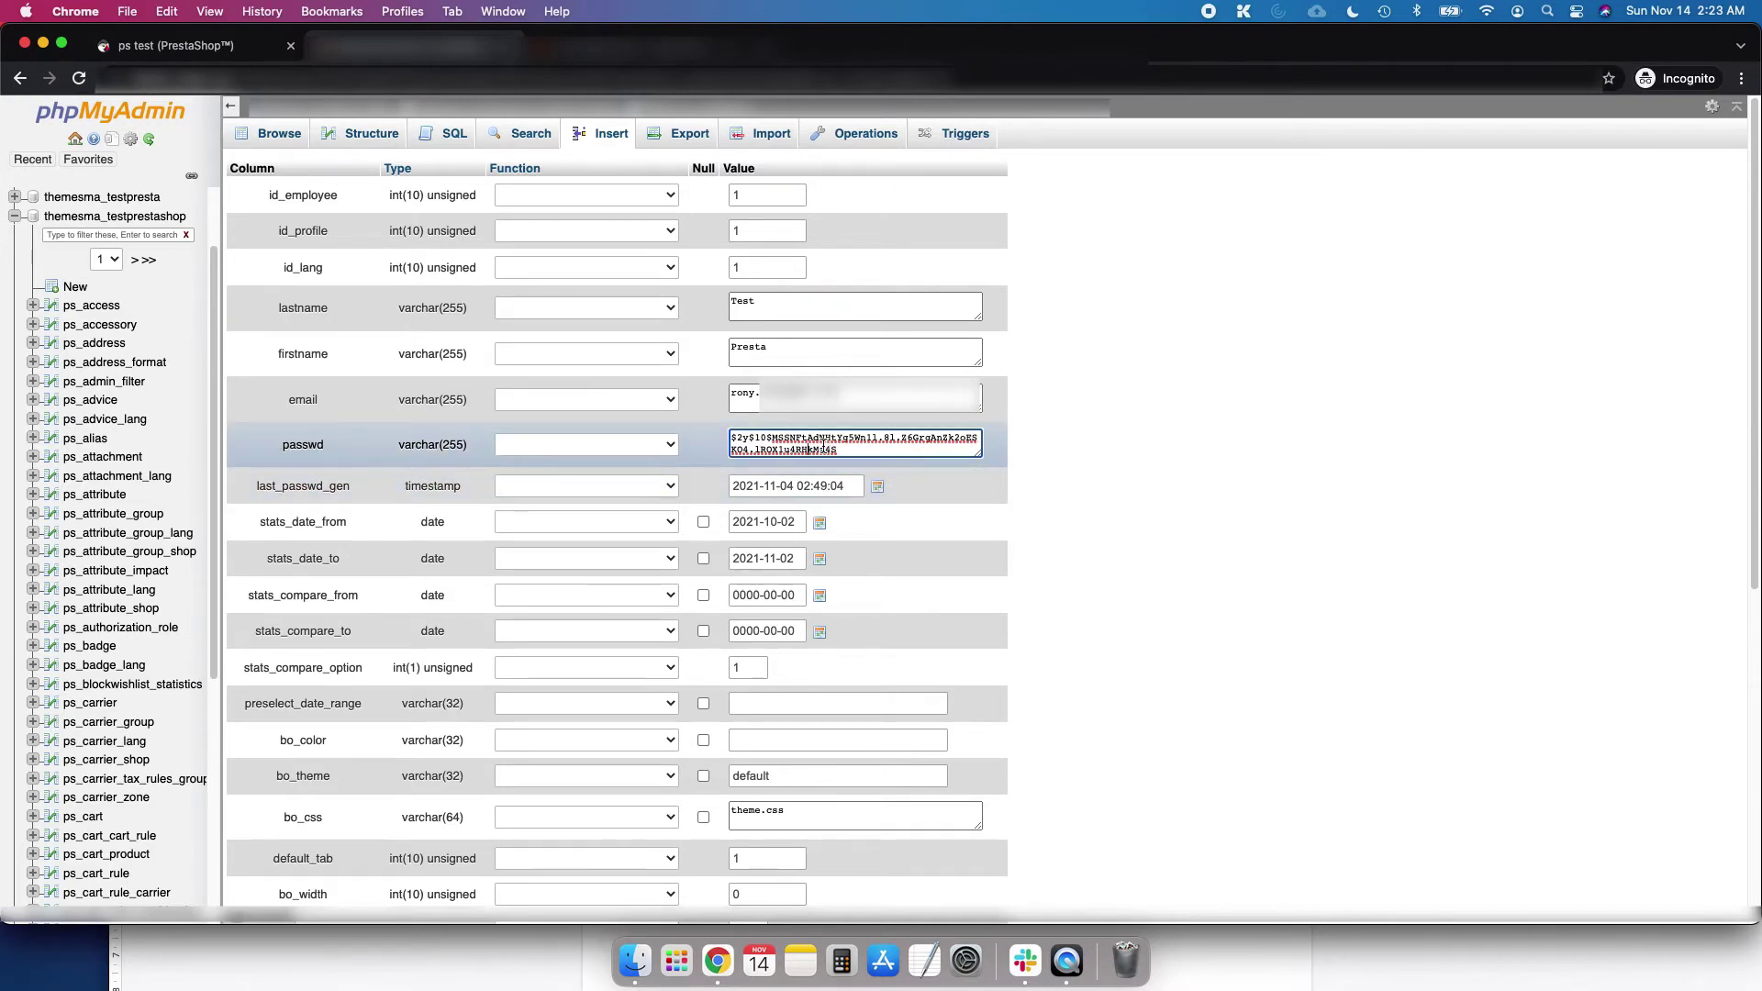
Select the whole cookie_key value on line 21 of the PrestaShop parameters file.
{"action": "key", "text": "ctrl+Tab"}
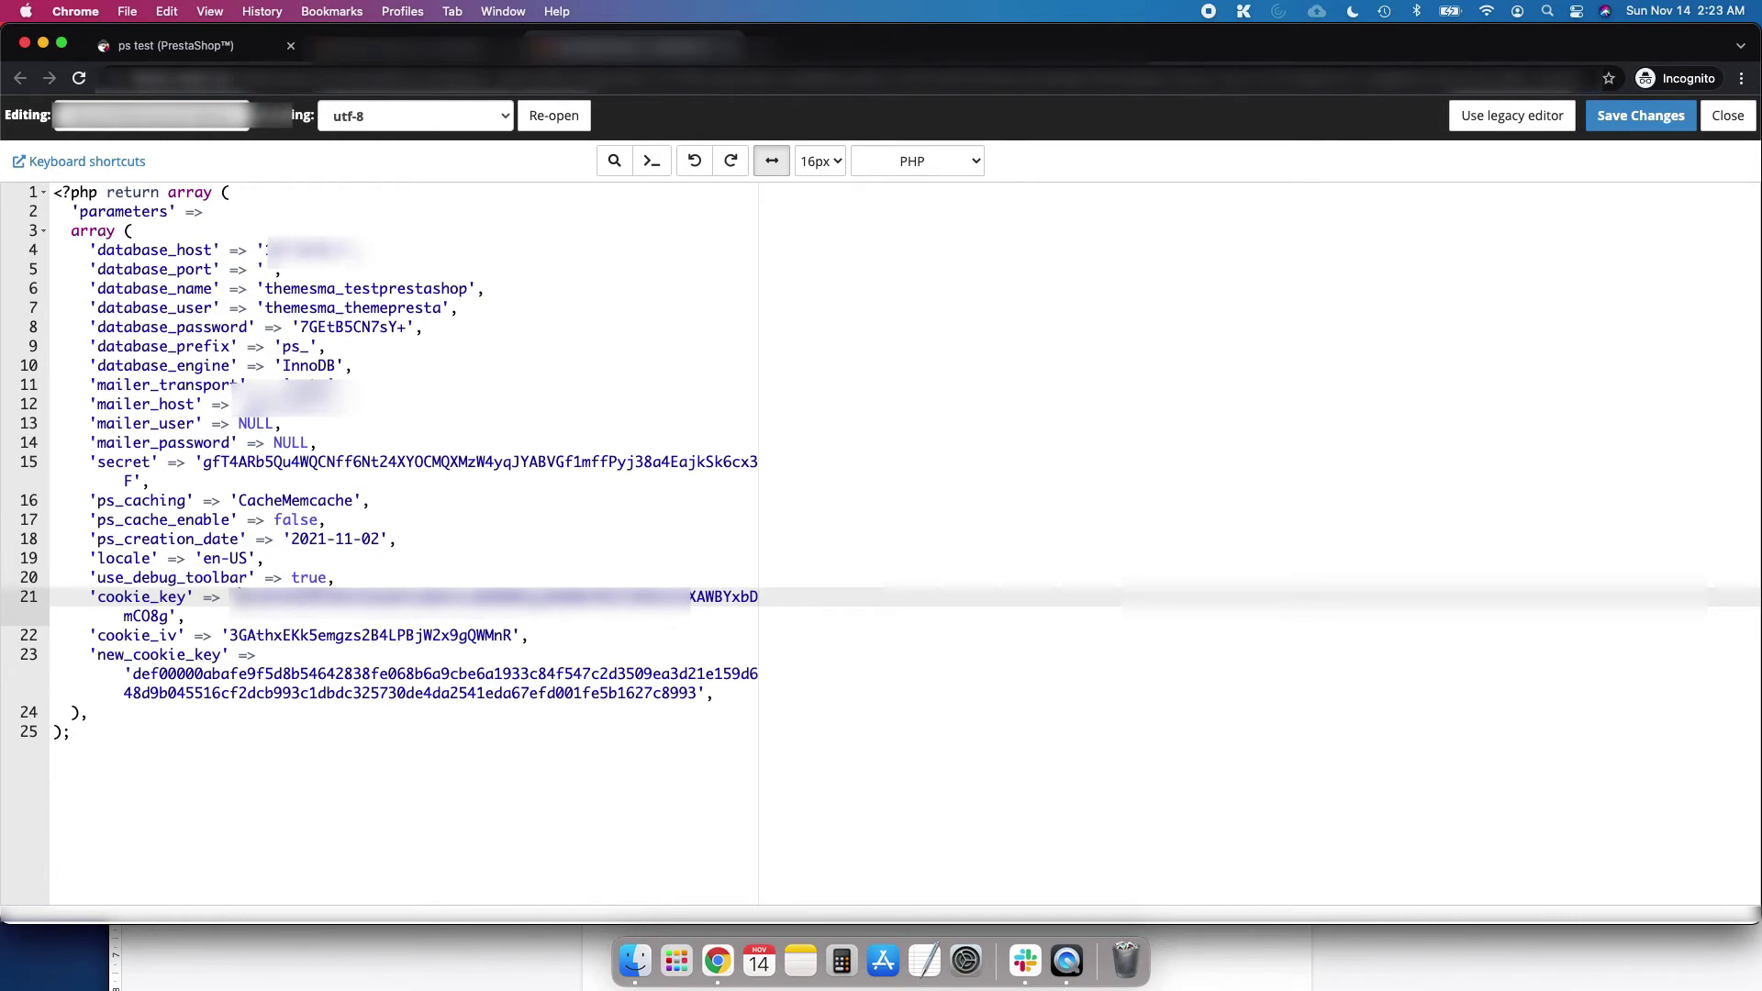
{"action": "double_click", "coordinate": [258, 597]}
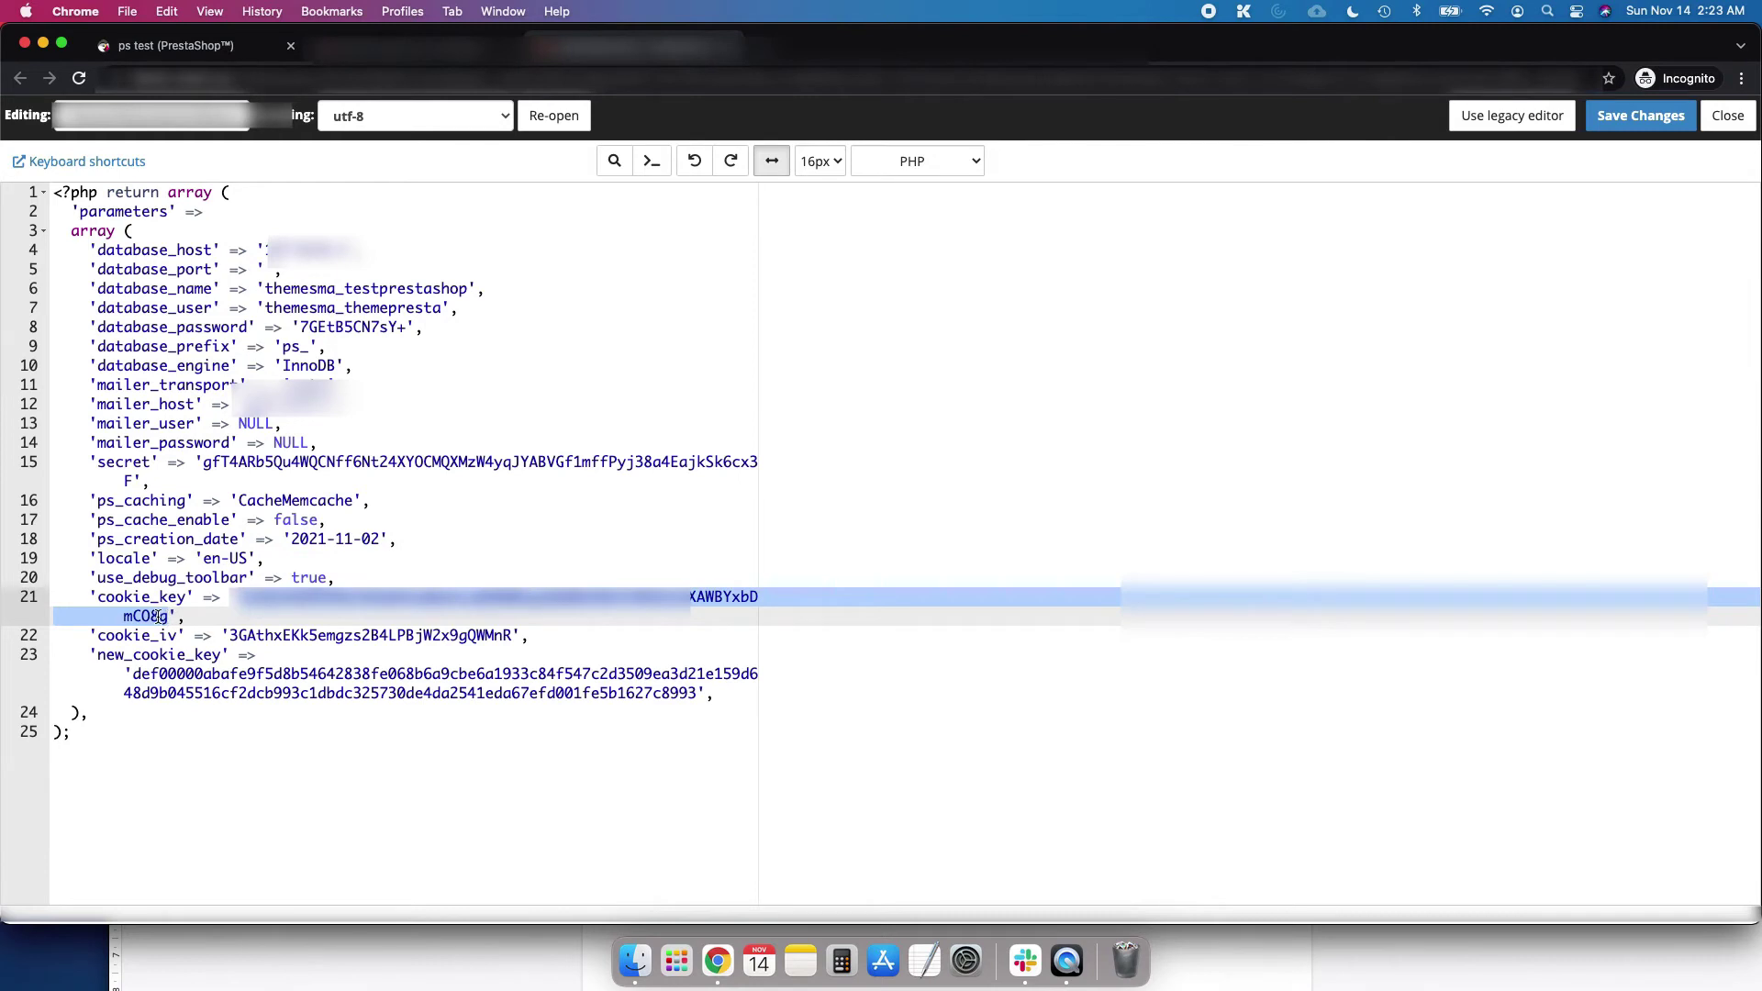
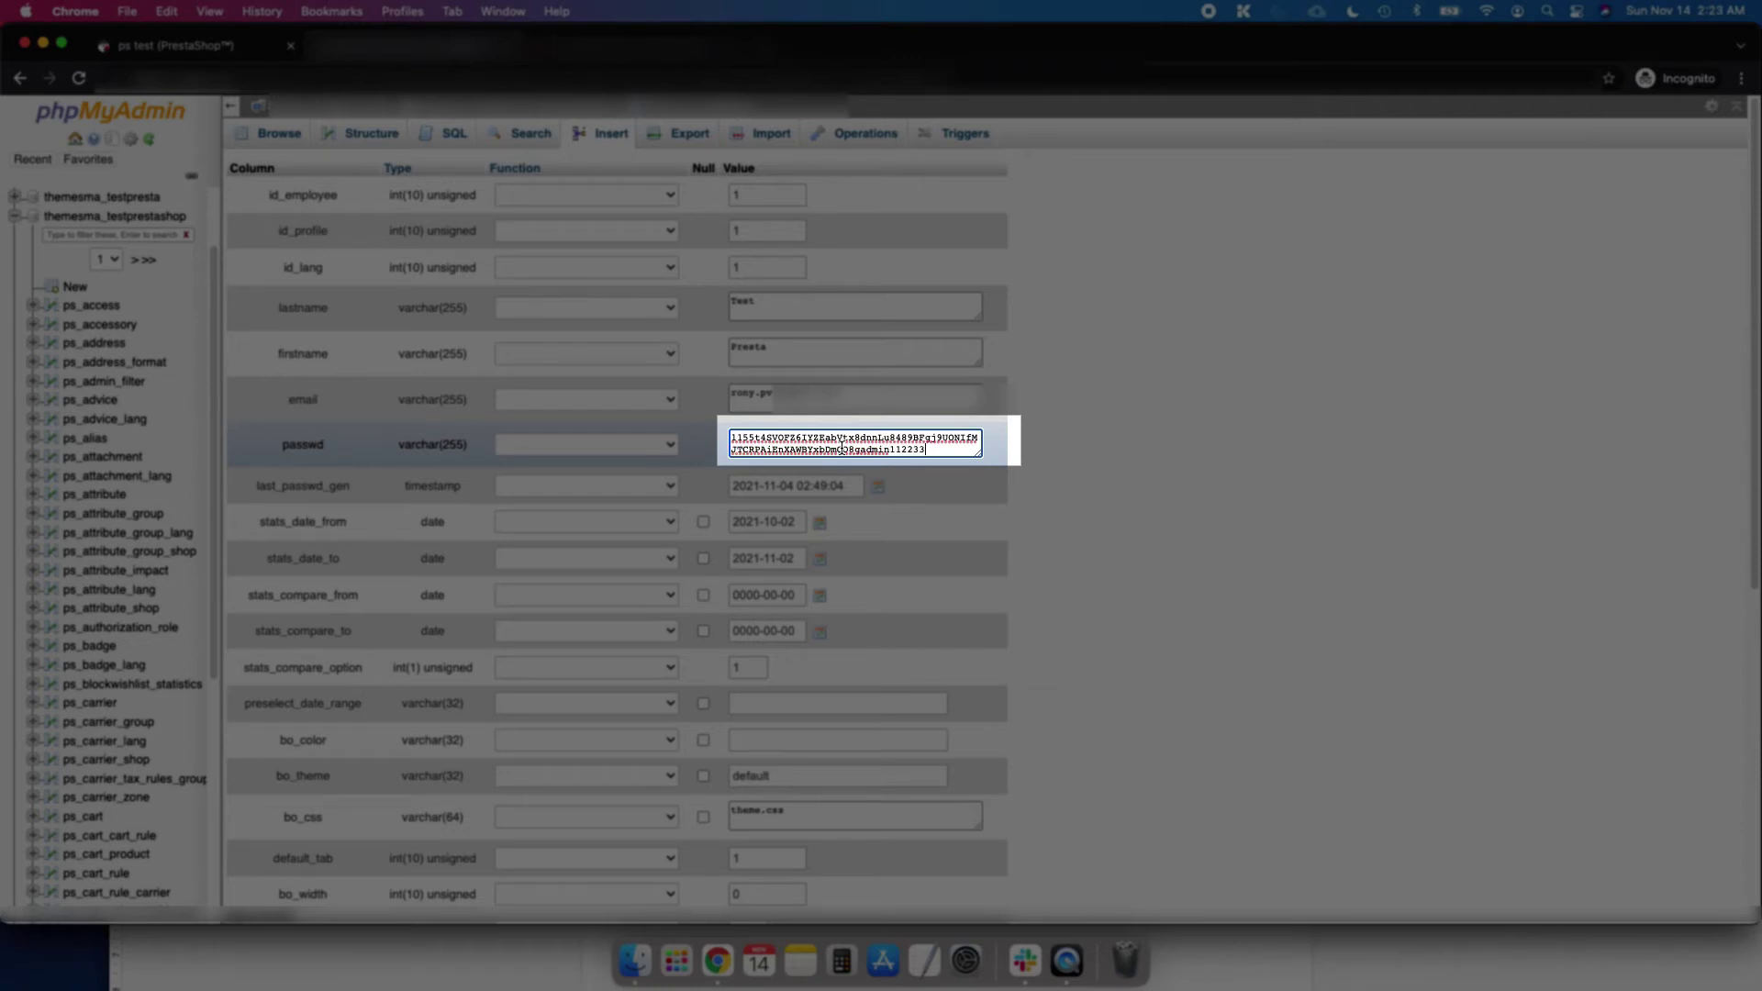
Append extra digits to the employee's passwd value, then select the end of that text for replacement.
{"action": "left_click_drag", "start_coordinate": [846, 452], "coordinate": [926, 452]}
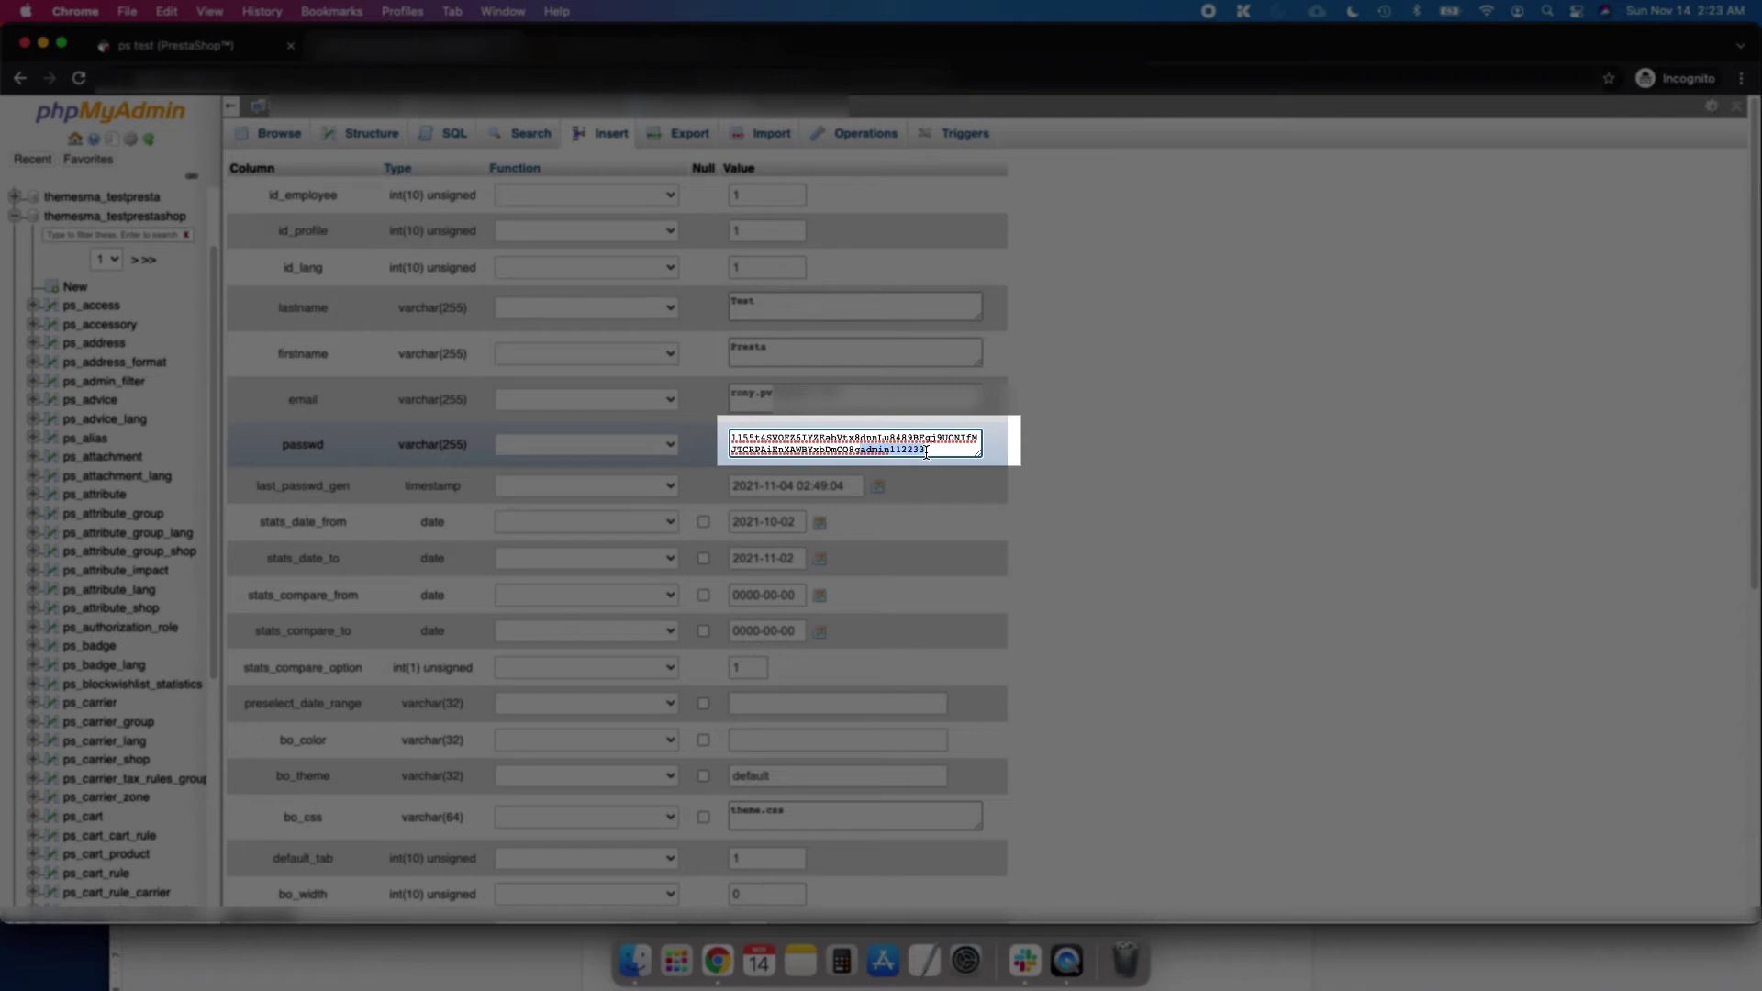
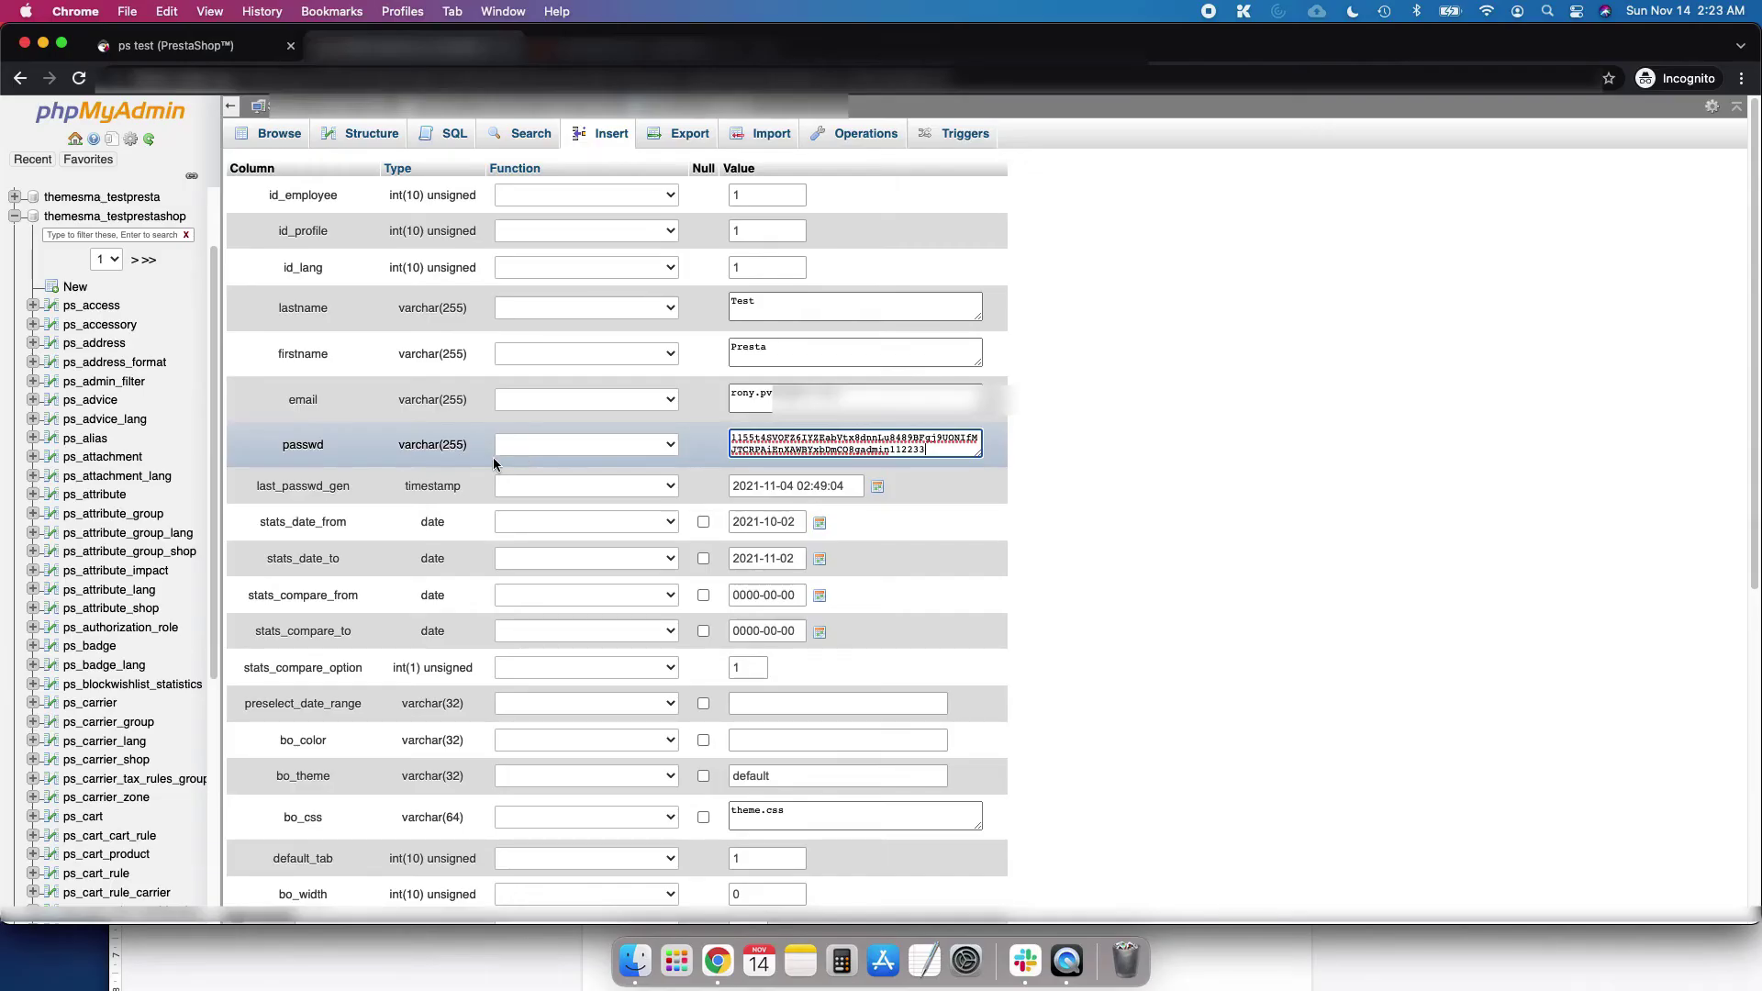
Apply the MD5 function to the passwd value and check the new password text.
{"action": "left_click", "coordinate": [520, 451]}
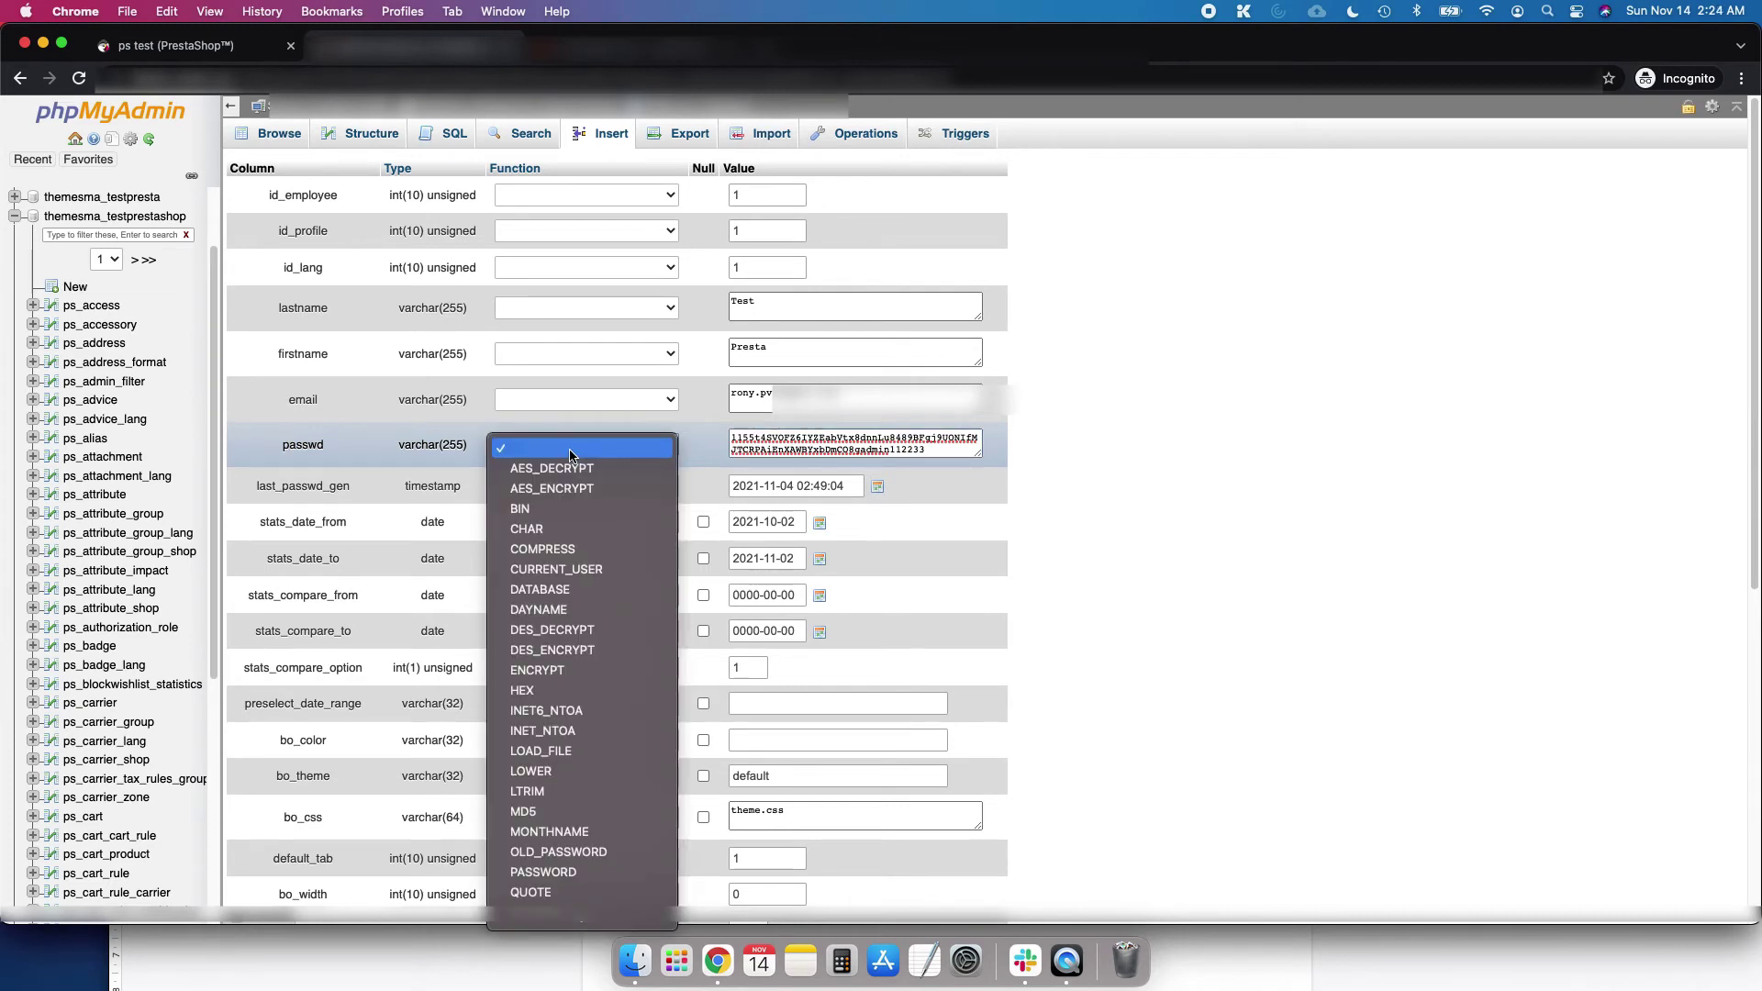
{"action": "left_click", "coordinate": [543, 814]}
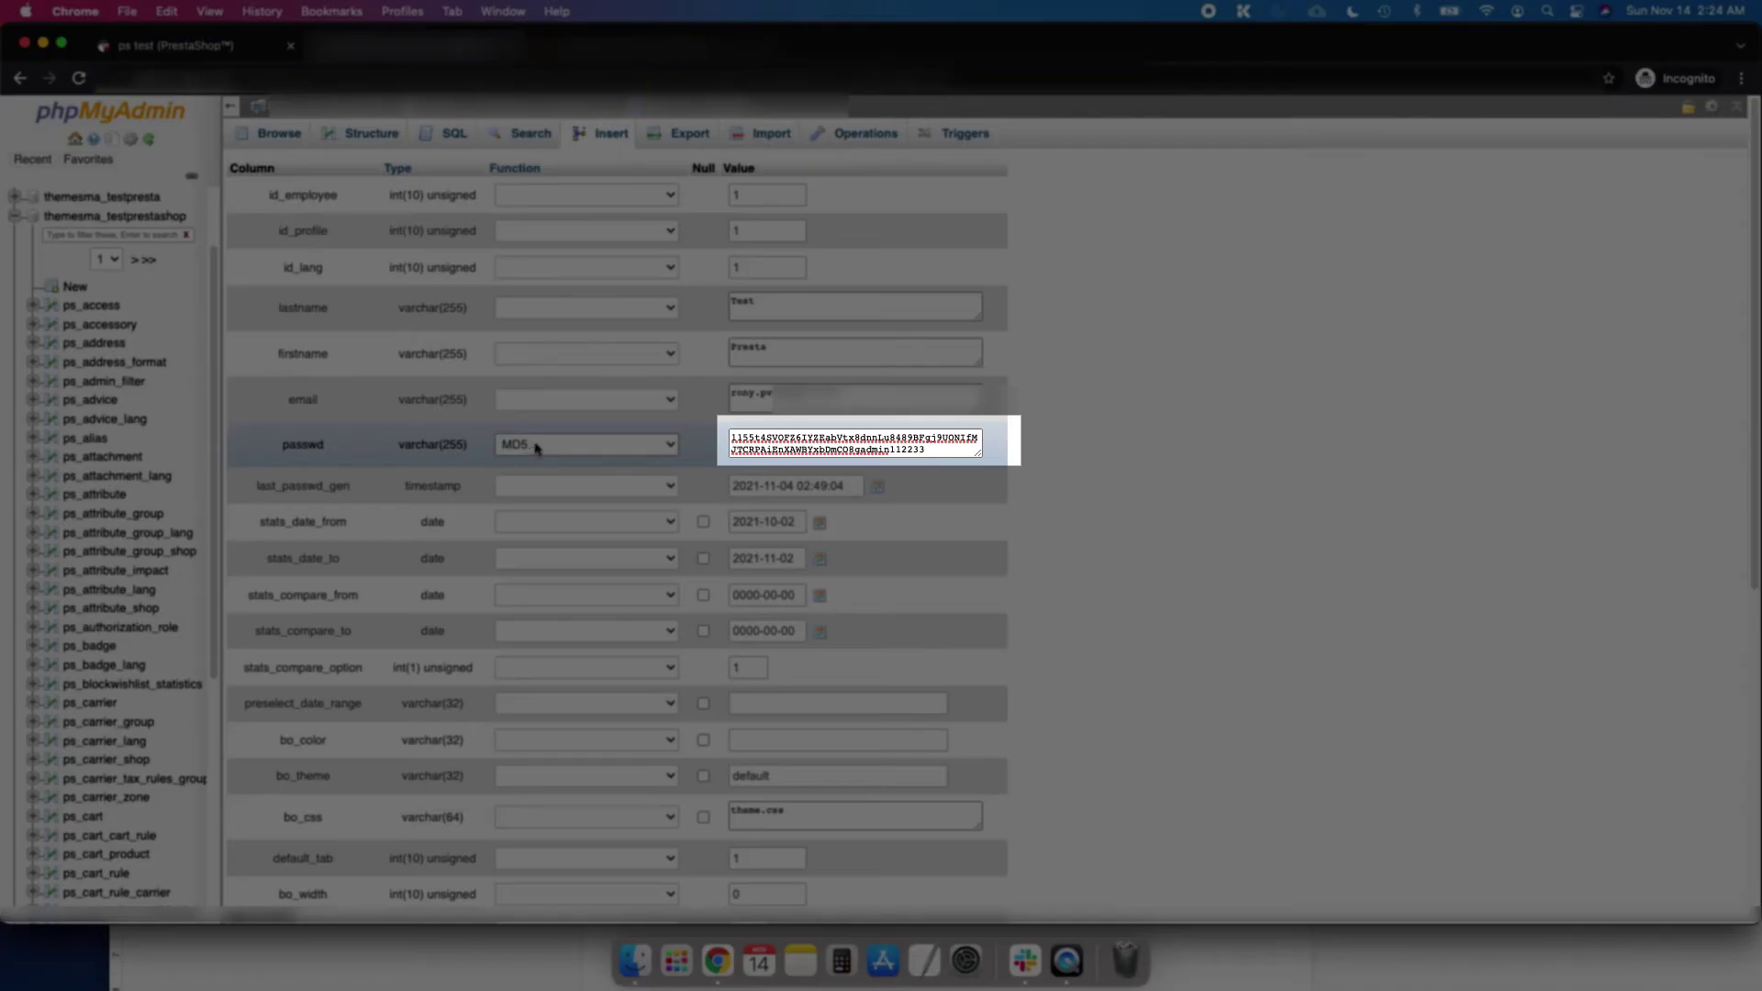
{"action": "left_click_drag", "start_coordinate": [856, 449], "coordinate": [925, 453]}
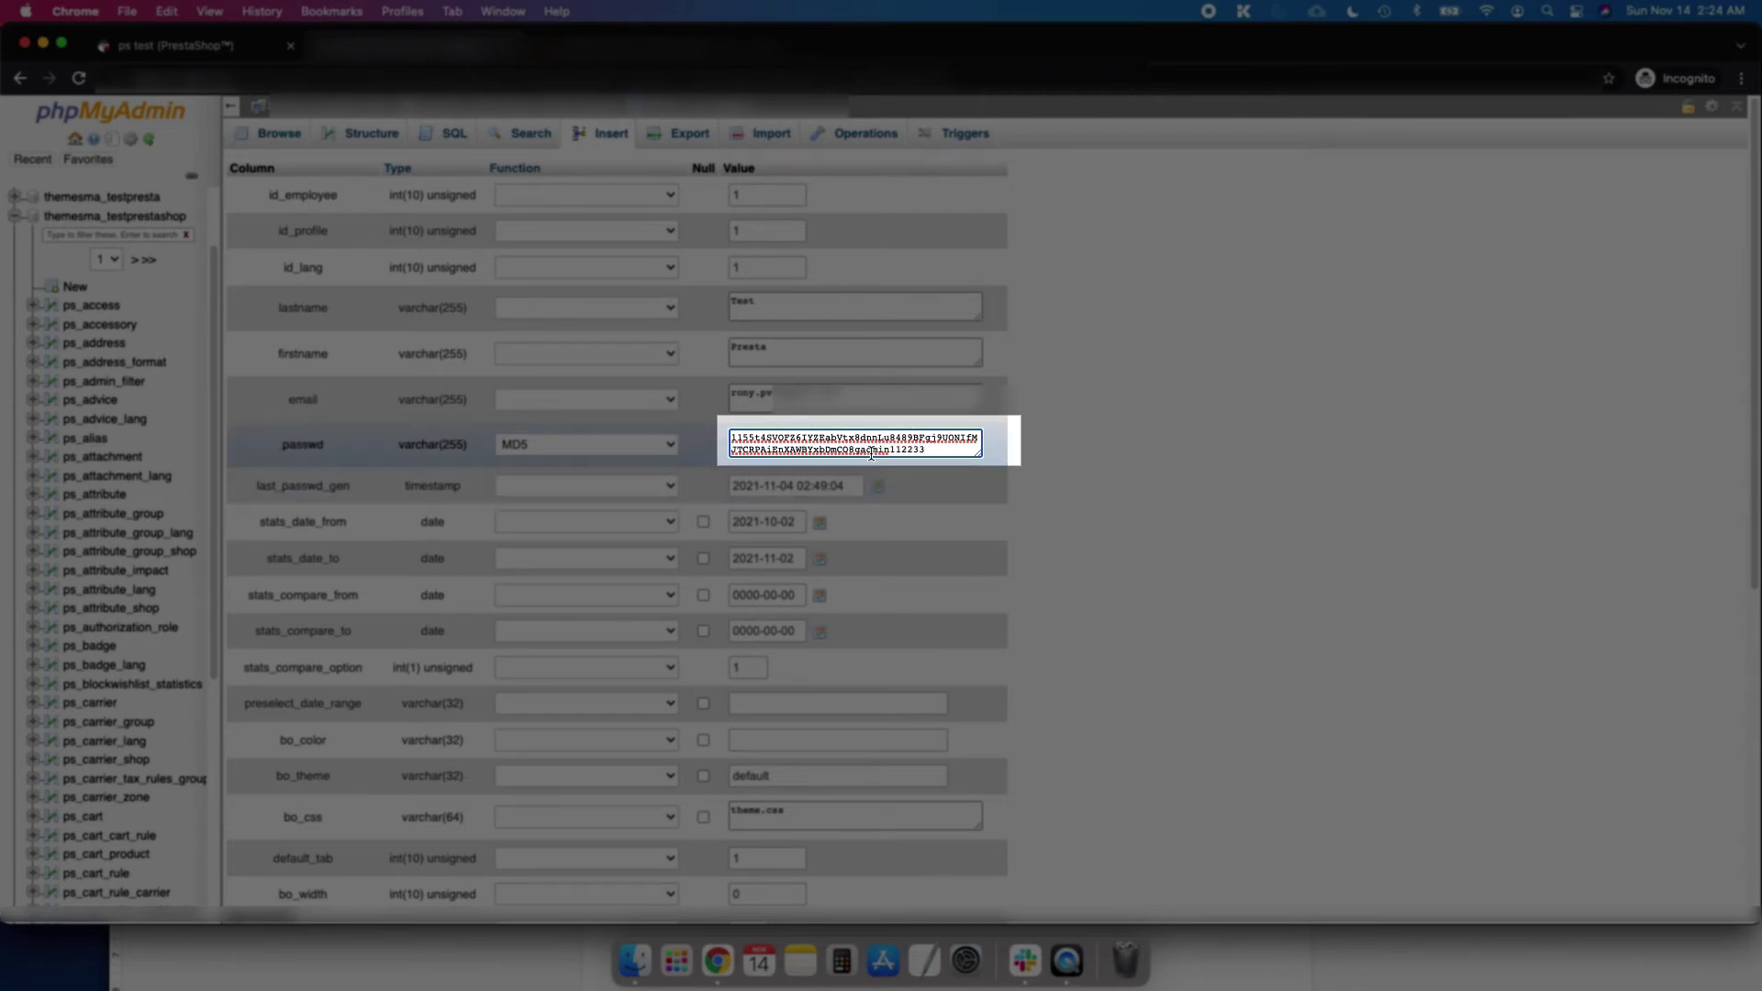
{"action": "left_click", "coordinate": [955, 451]}
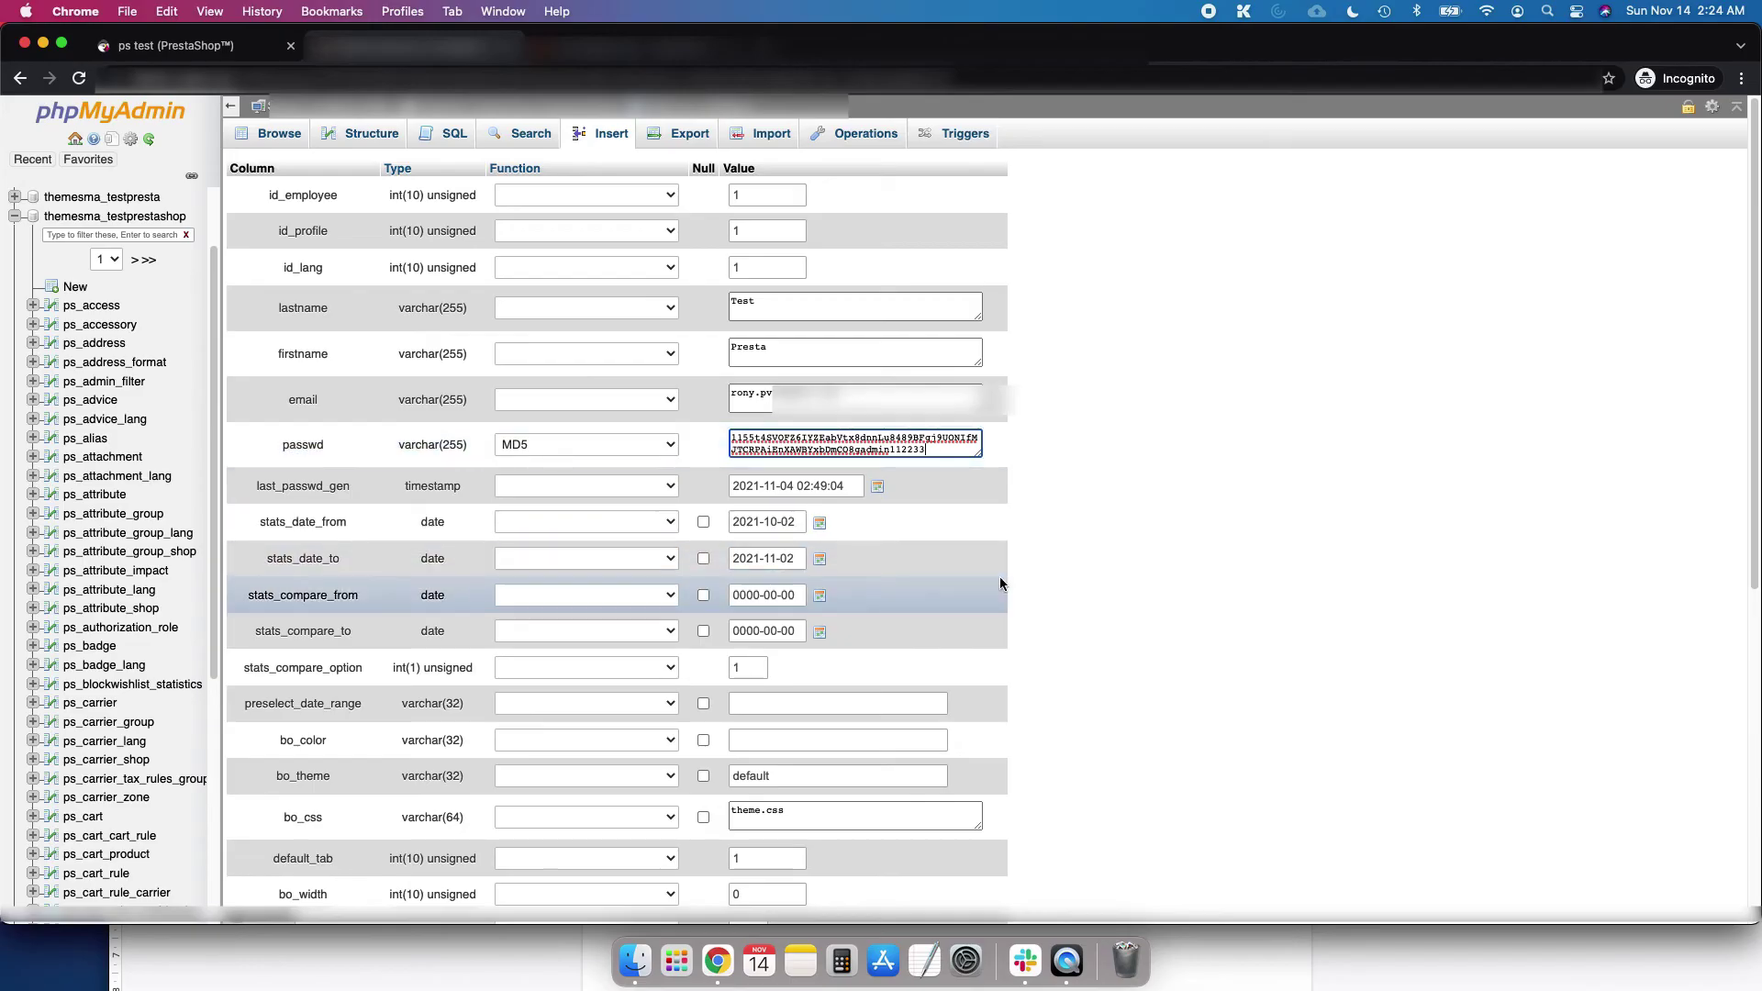
Save the ps_employee row with its MD5-hashed passwd value.
{"action": "scroll", "coordinate": [972, 653], "scroll_direction": "down", "scroll_amount": 3}
{"action": "scroll", "coordinate": [972, 653], "scroll_direction": "down", "scroll_amount": 10}
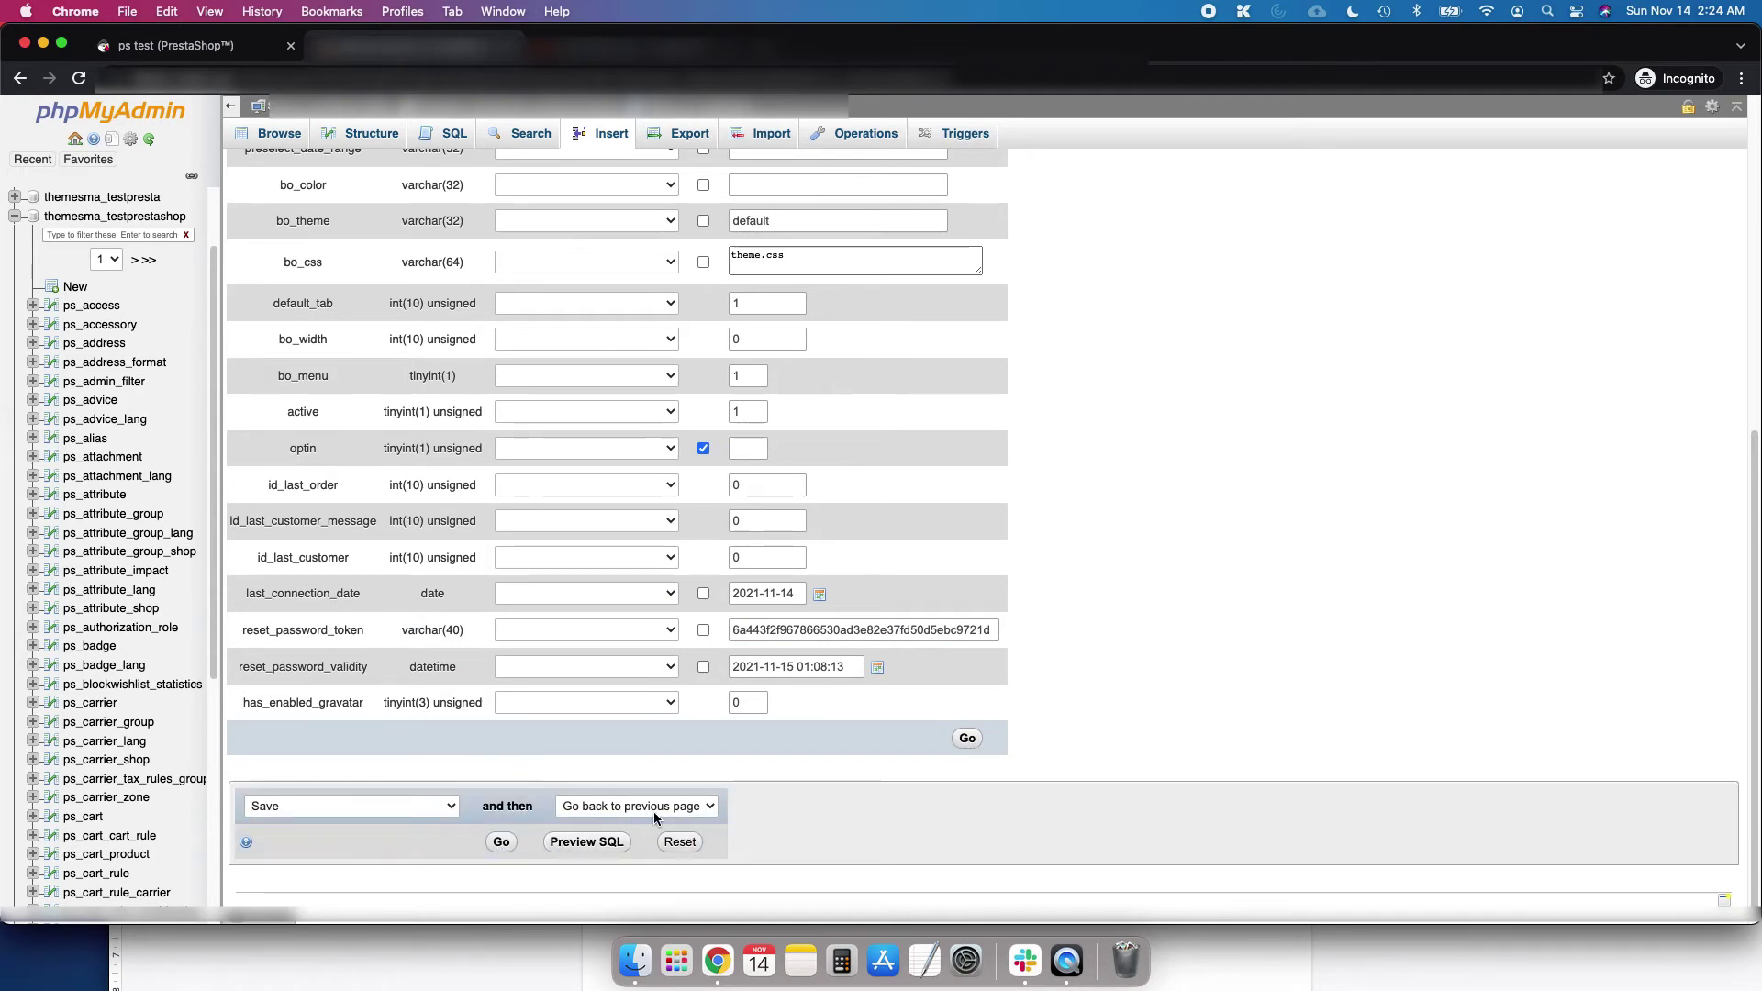
{"action": "left_click", "coordinate": [511, 844]}
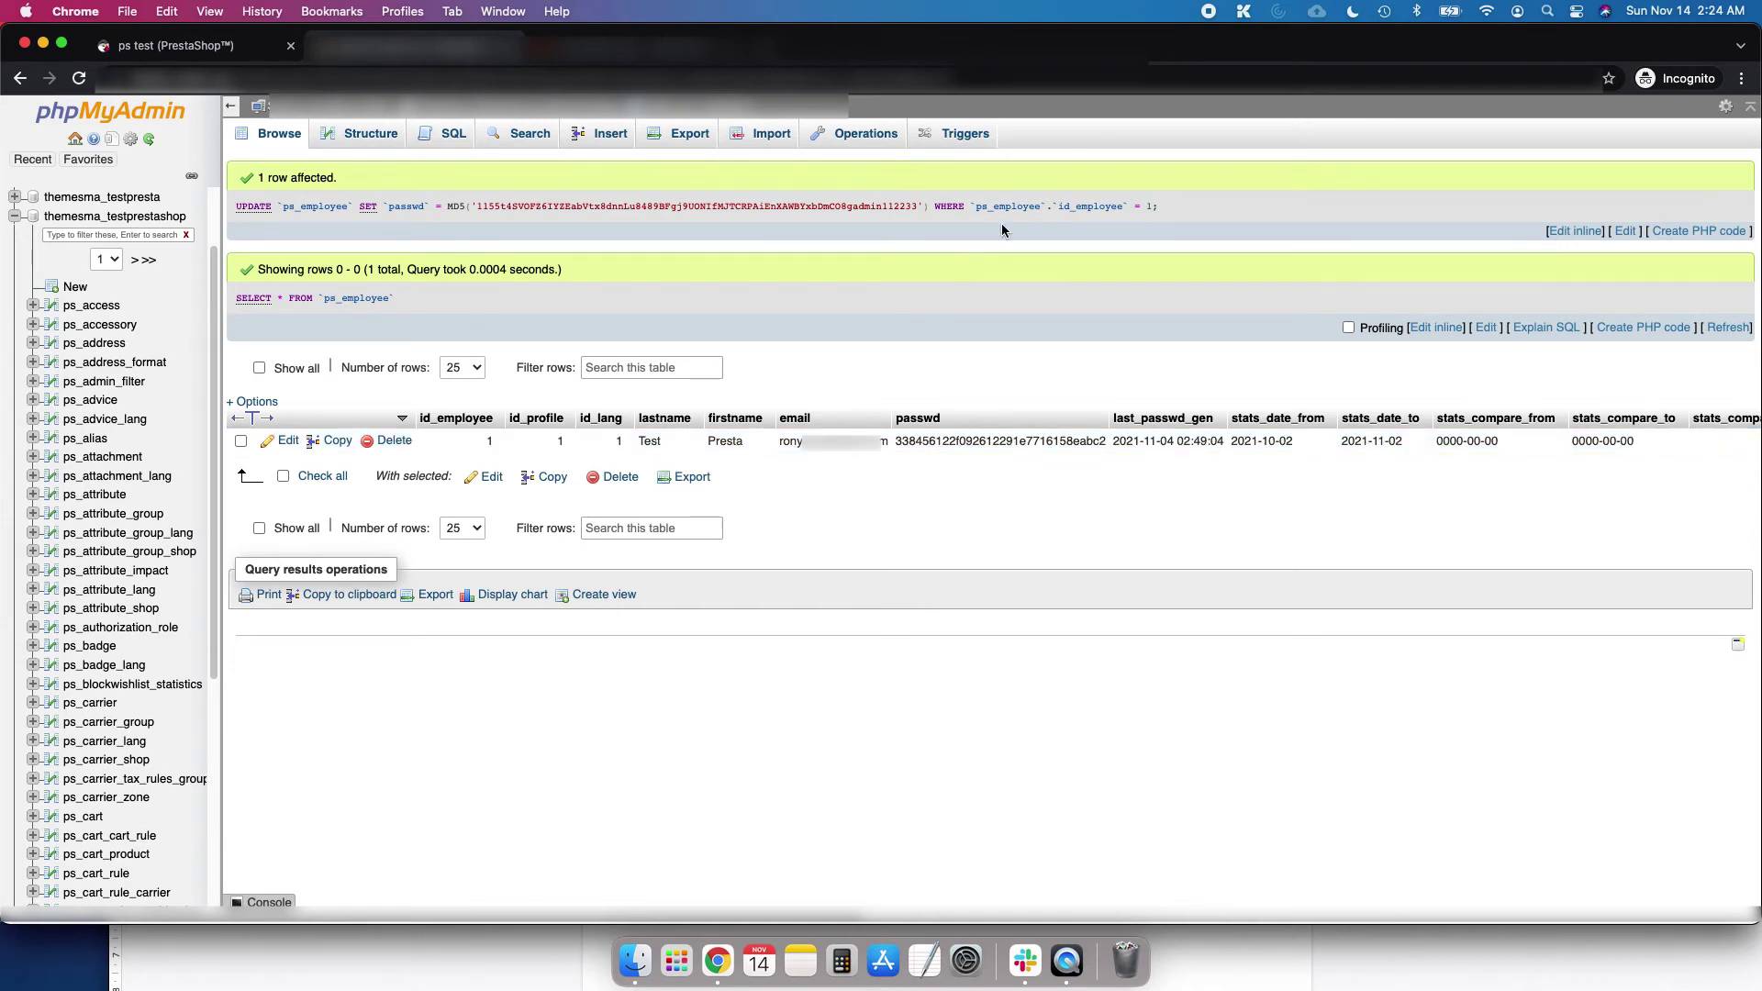
Review the executed ps_employee UPDATE query, then go to the PrestaShop login page.
{"action": "left_click_drag", "start_coordinate": [851, 206], "coordinate": [916, 207]}
{"action": "triple_click", "coordinate": [1157, 207]}
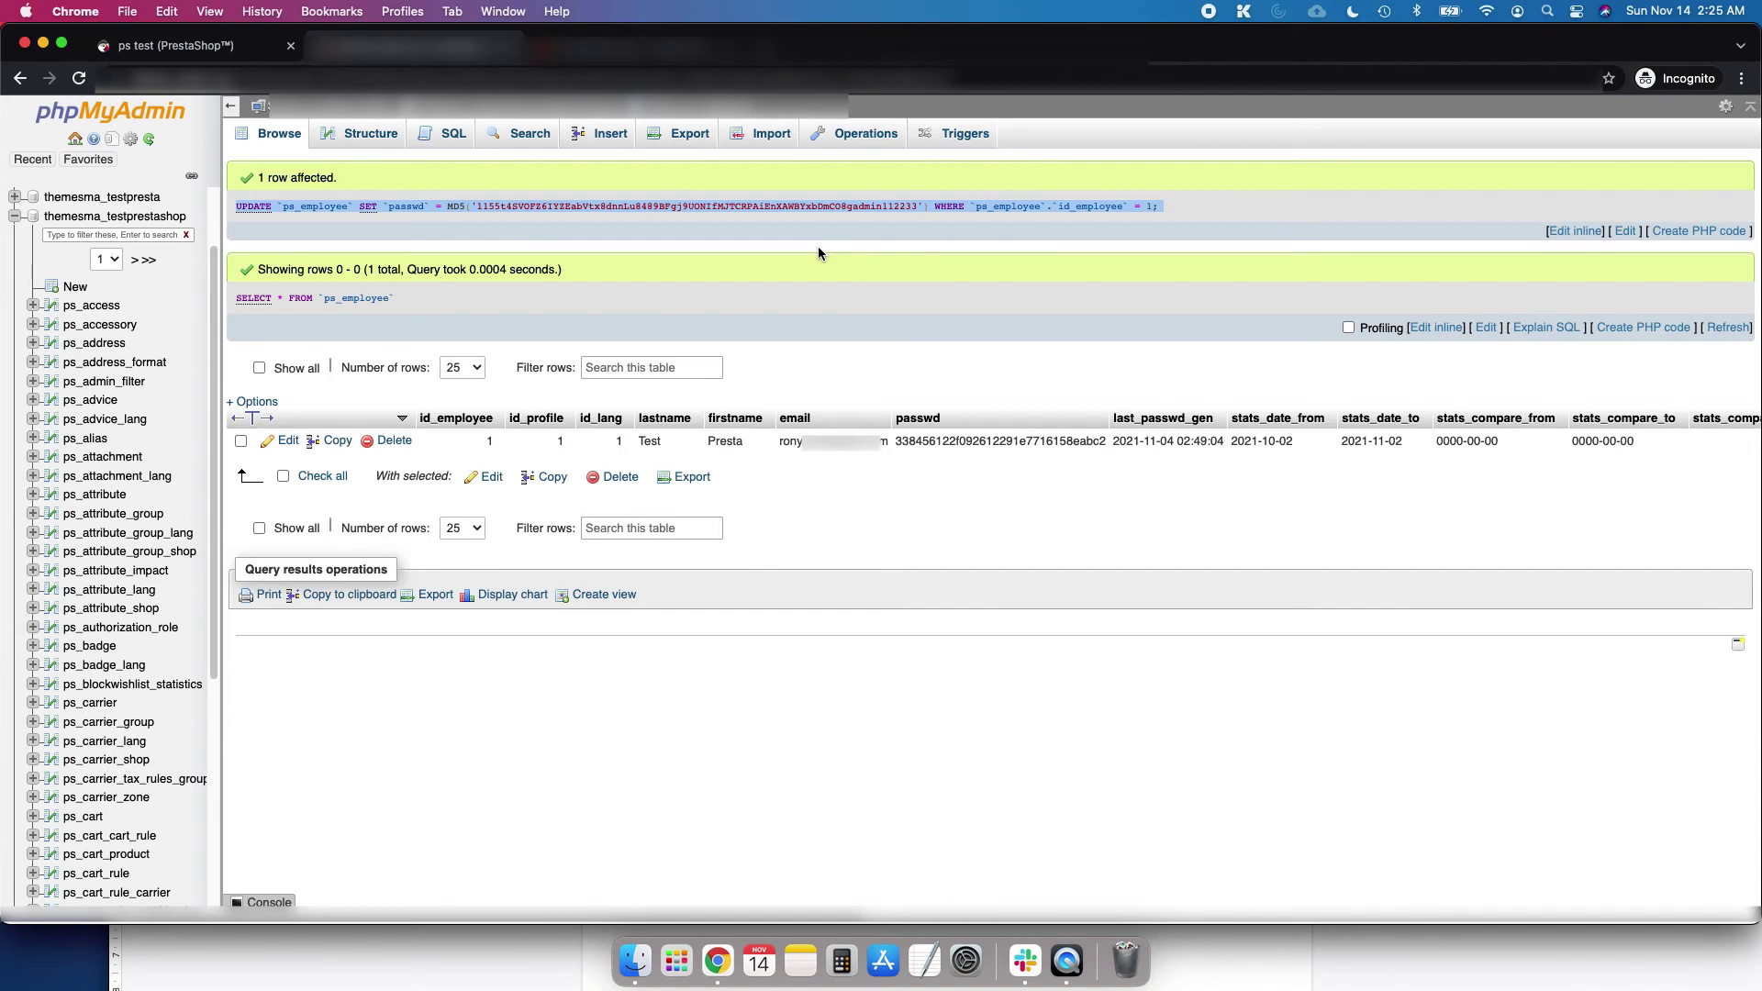
{"action": "left_click", "coordinate": [147, 45]}
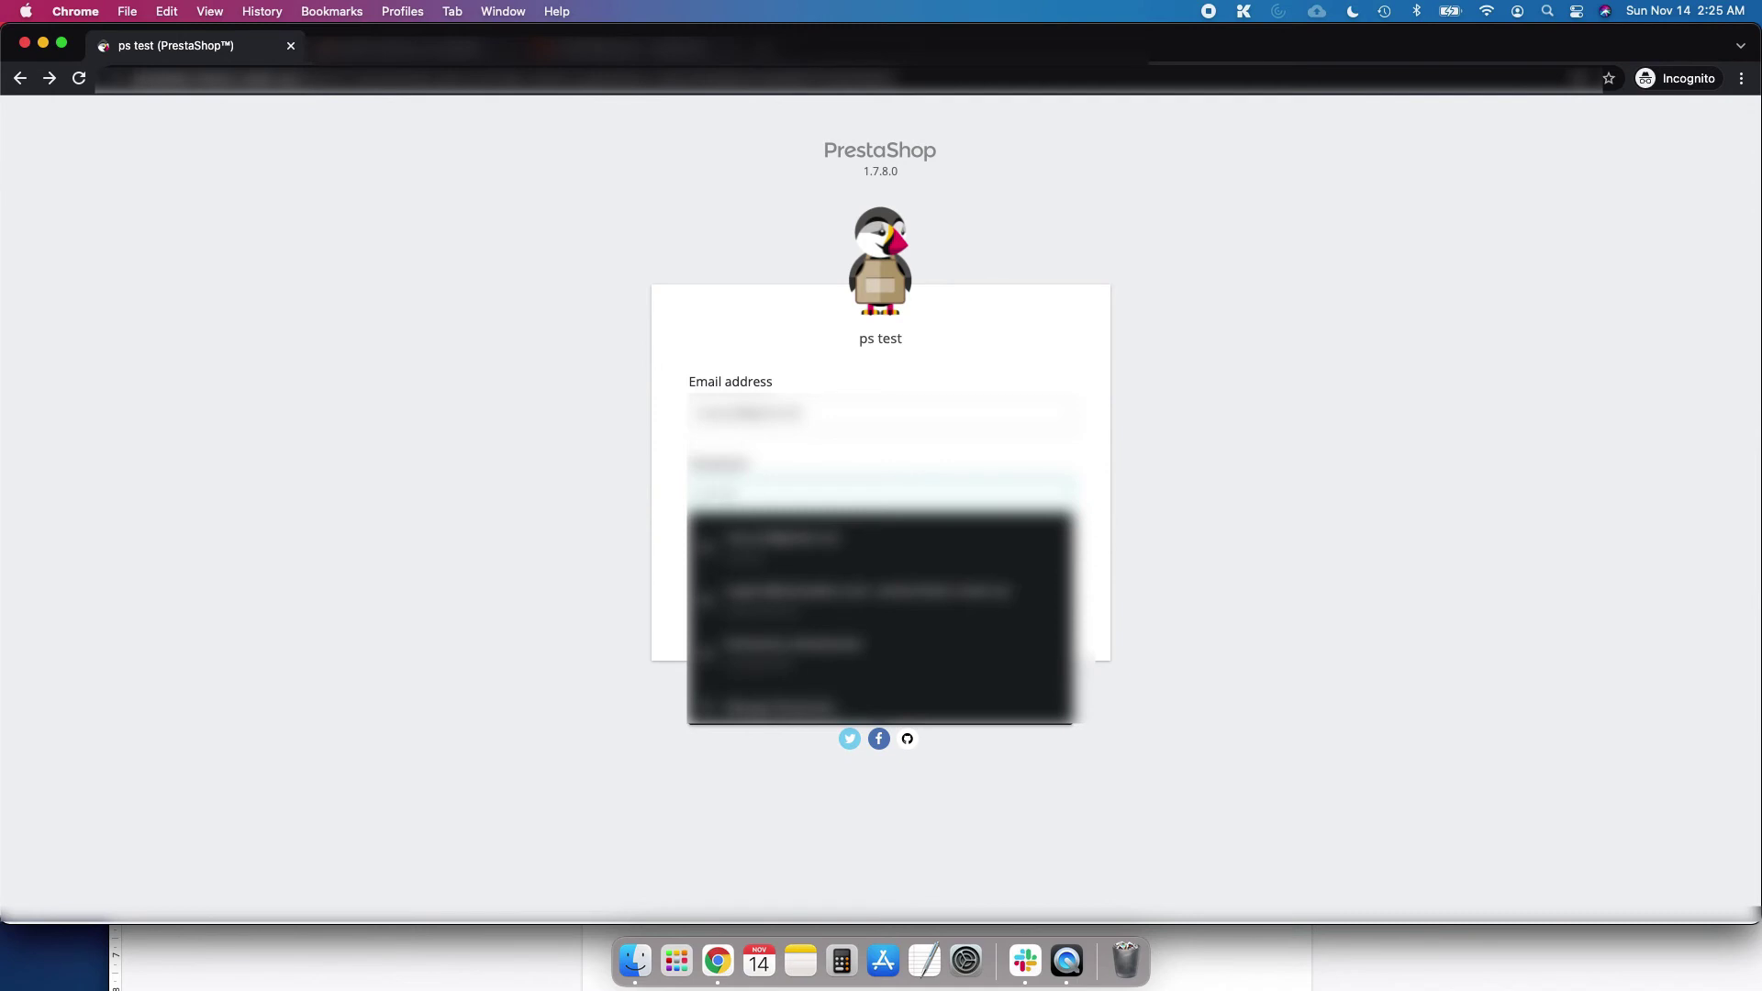
Log in to the PrestaShop Dashboard with the reset password, then return to phpMyAdmin.
{"action": "left_click", "coordinate": [555, 435]}
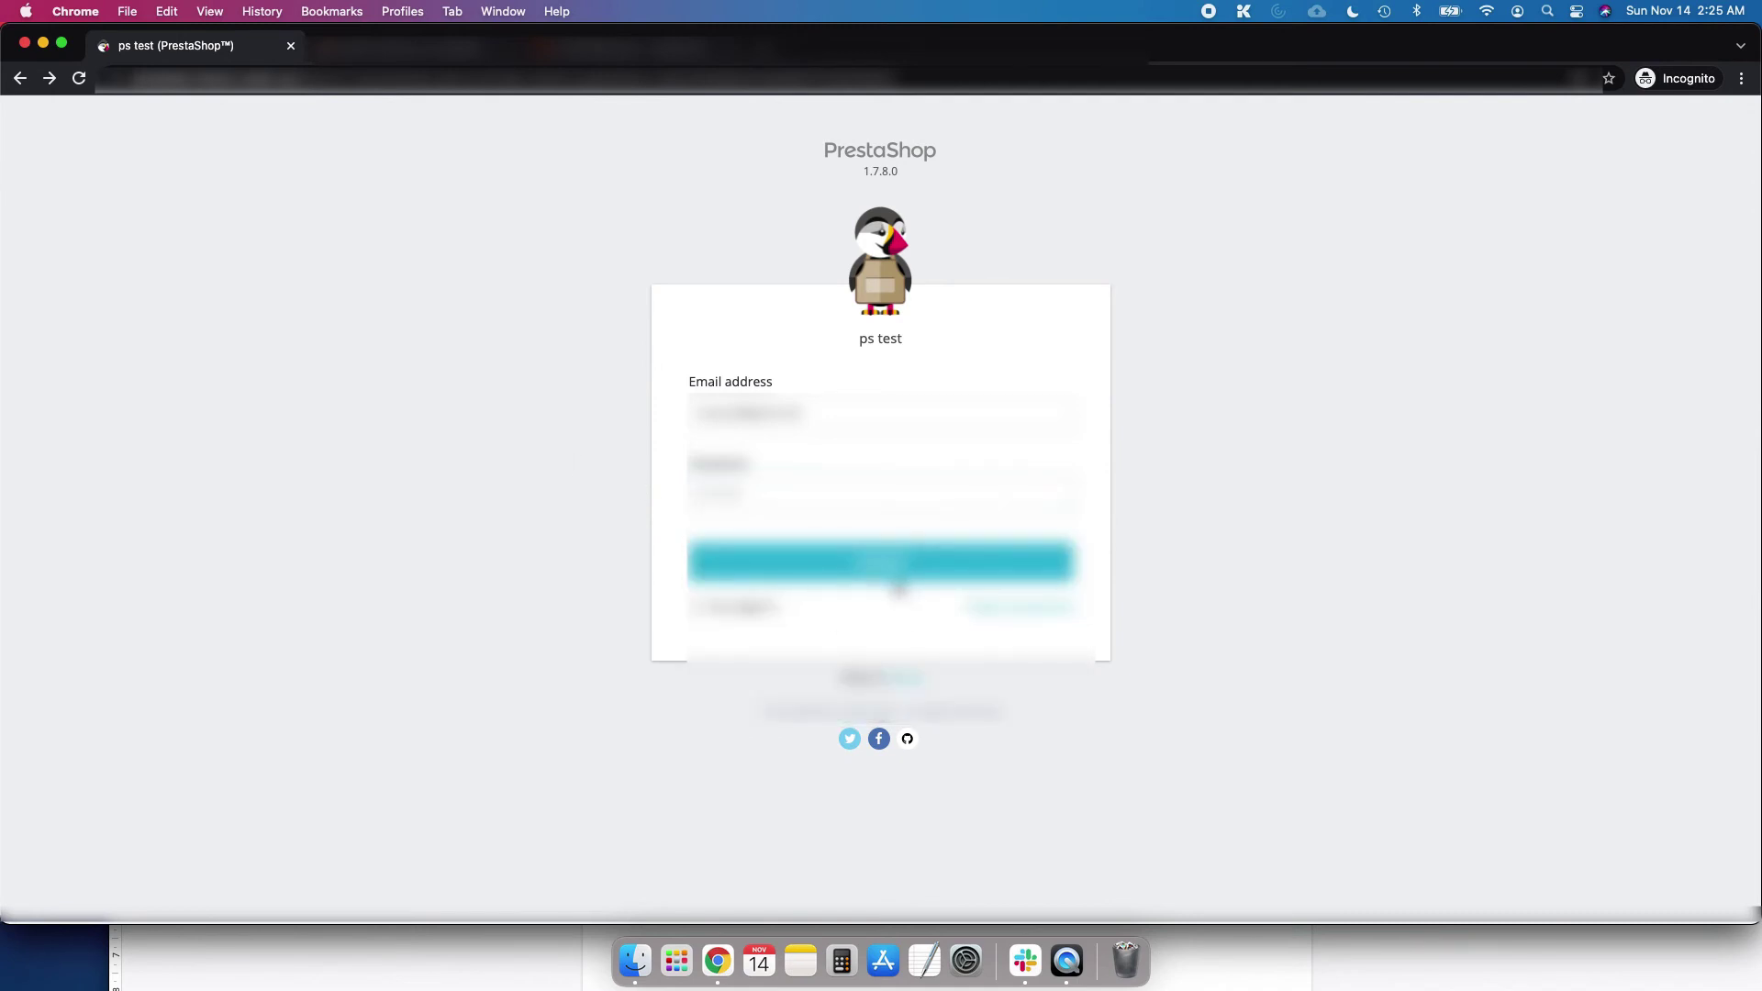
{"action": "key", "text": "Return"}
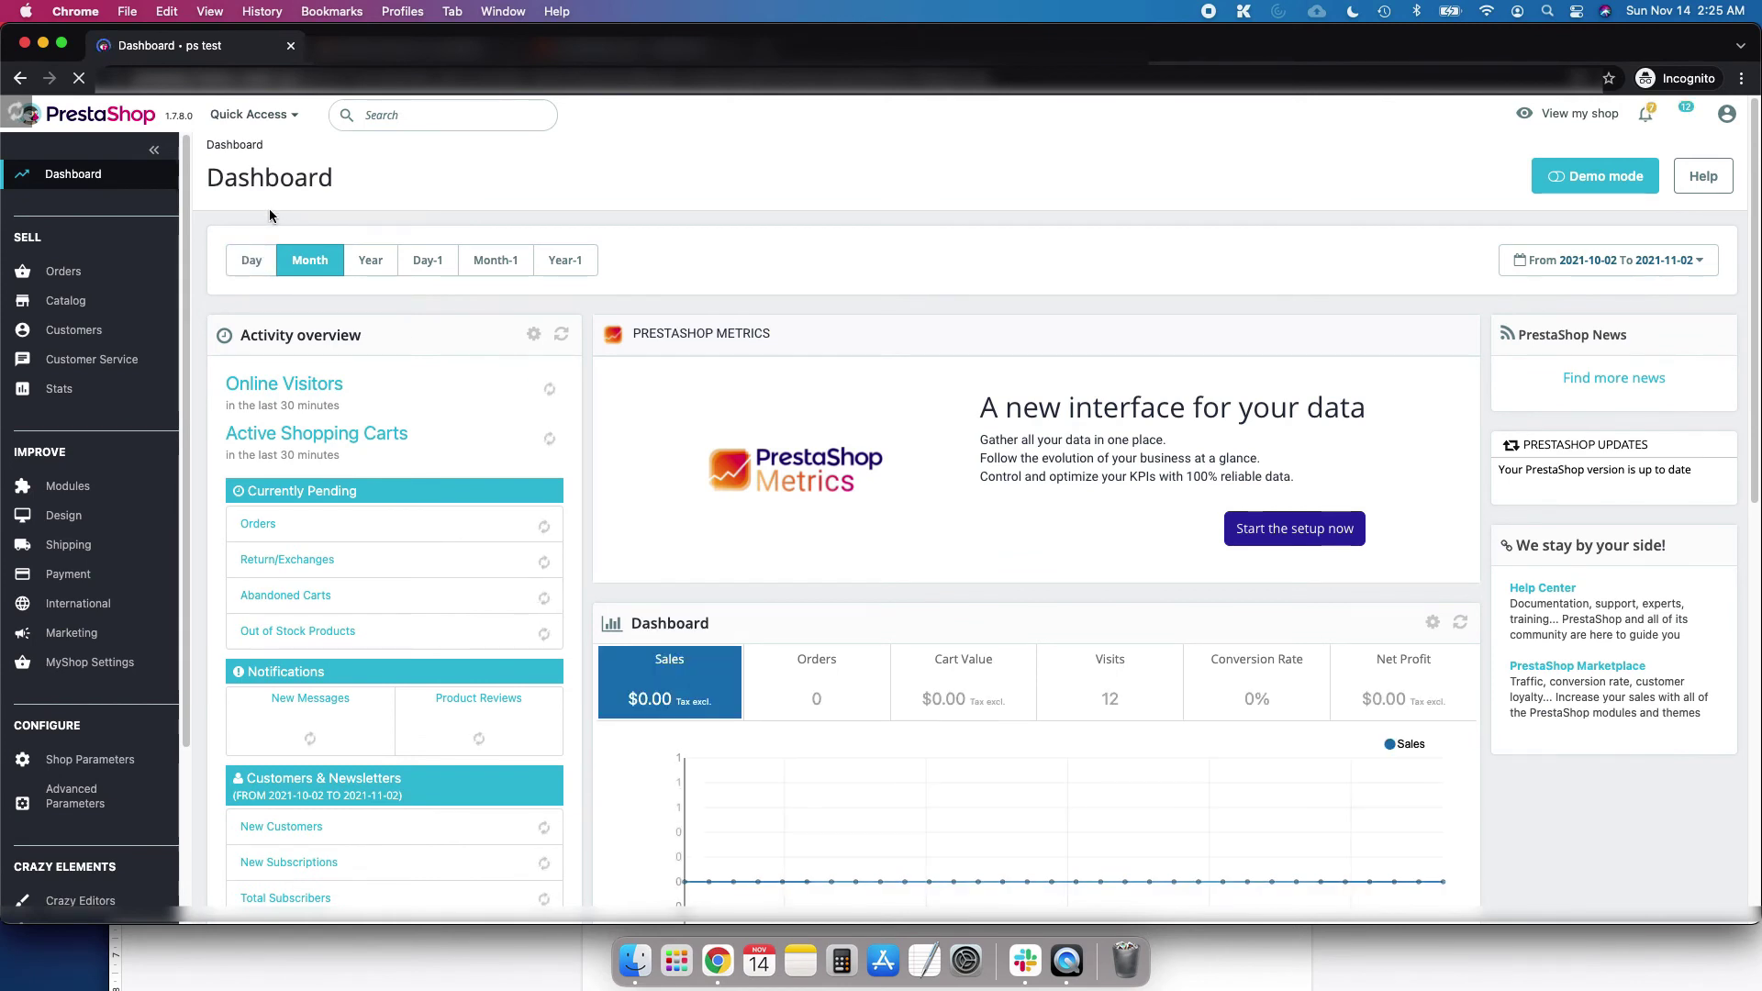
{"action": "key", "text": "ctrl+Tab"}
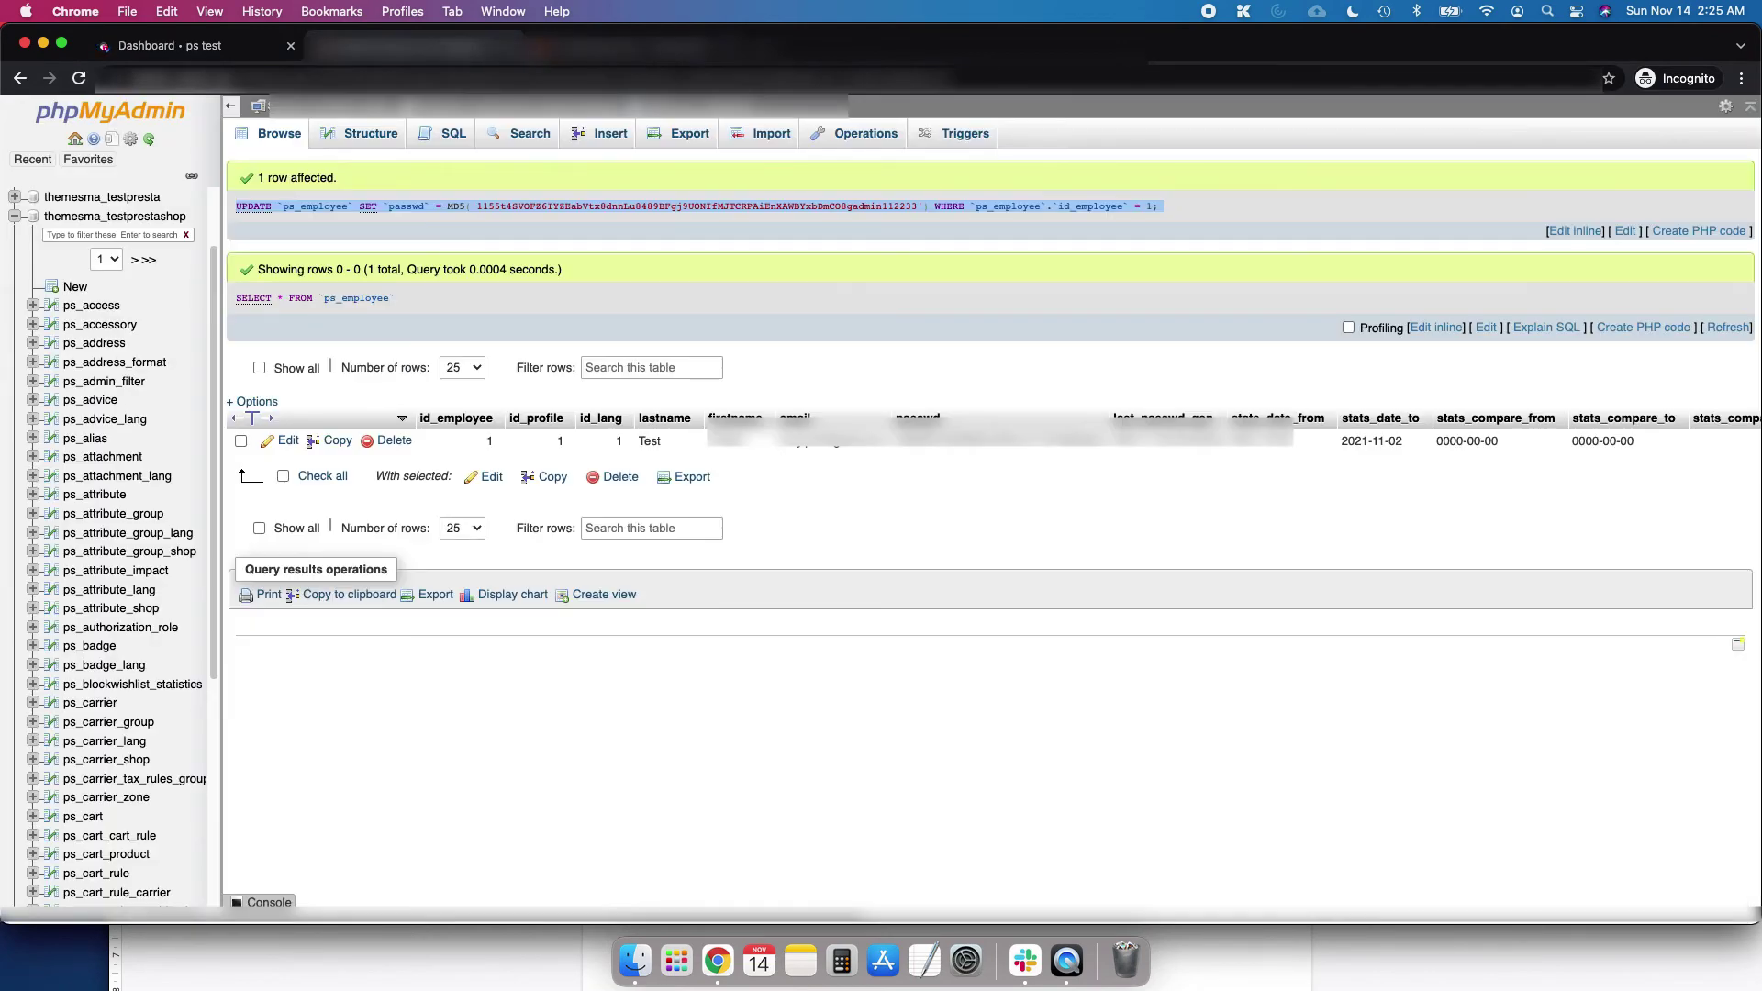
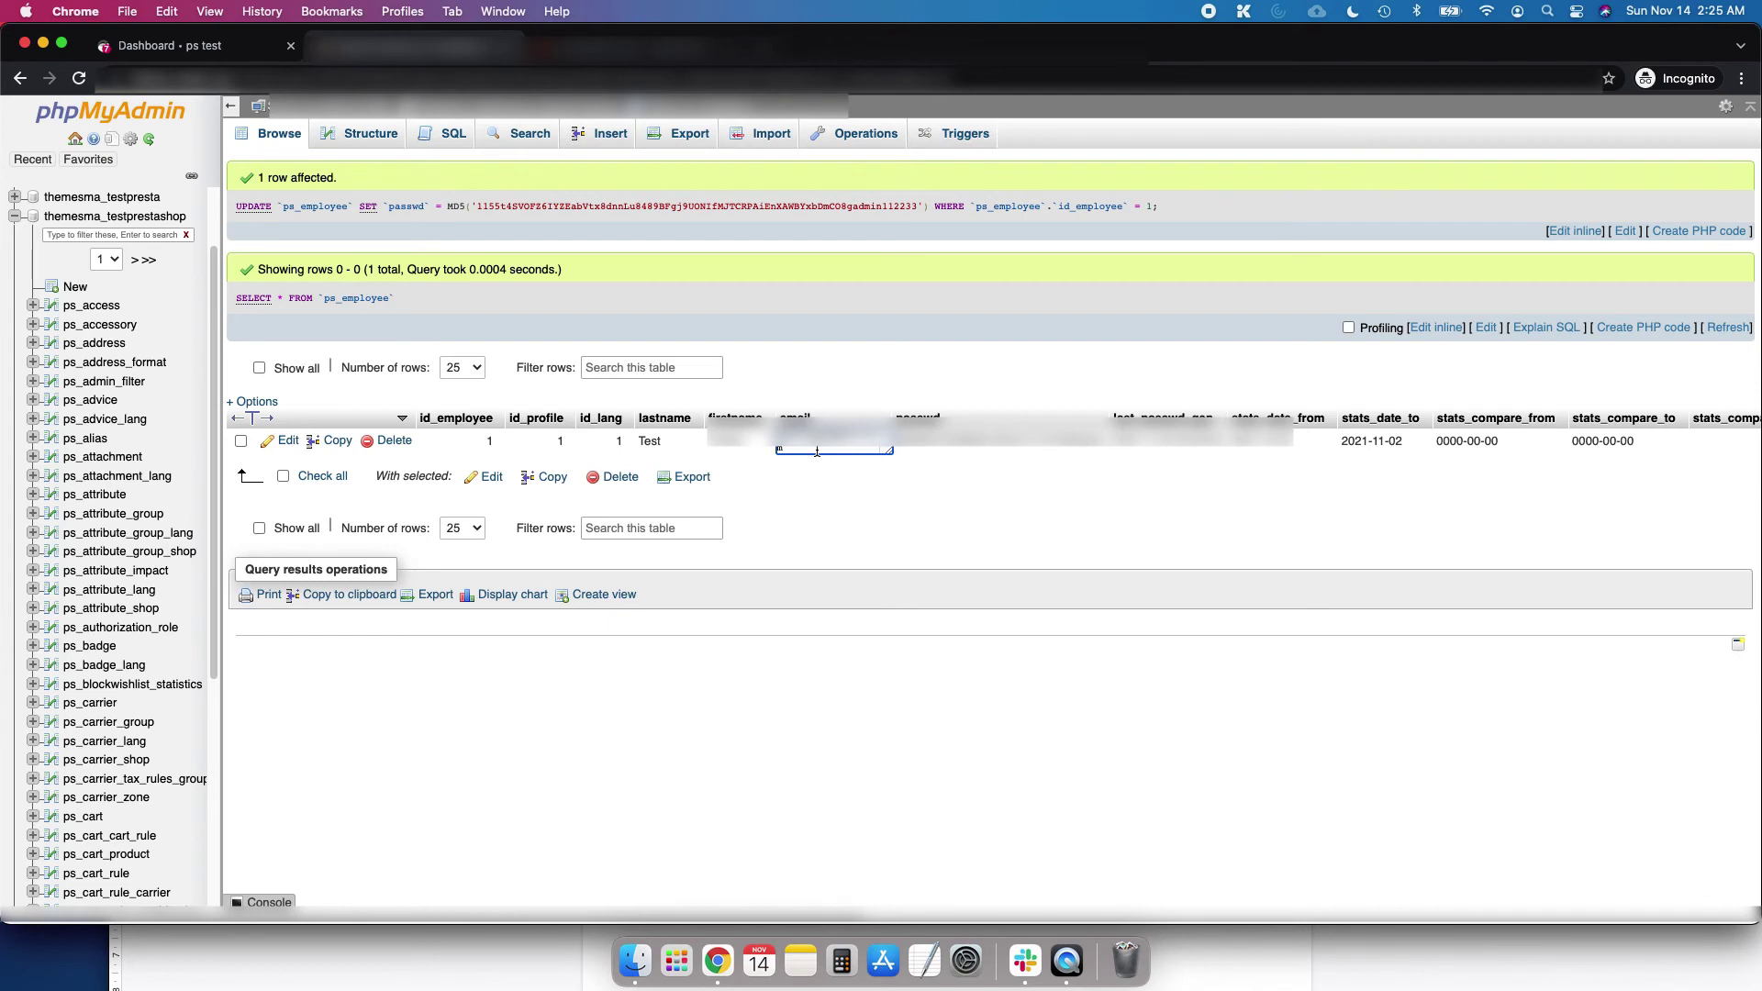
Commit the admin row's new MD5 password and corrected email, then return to the cookie_key in parameters.php.
{"action": "key", "text": "Return"}
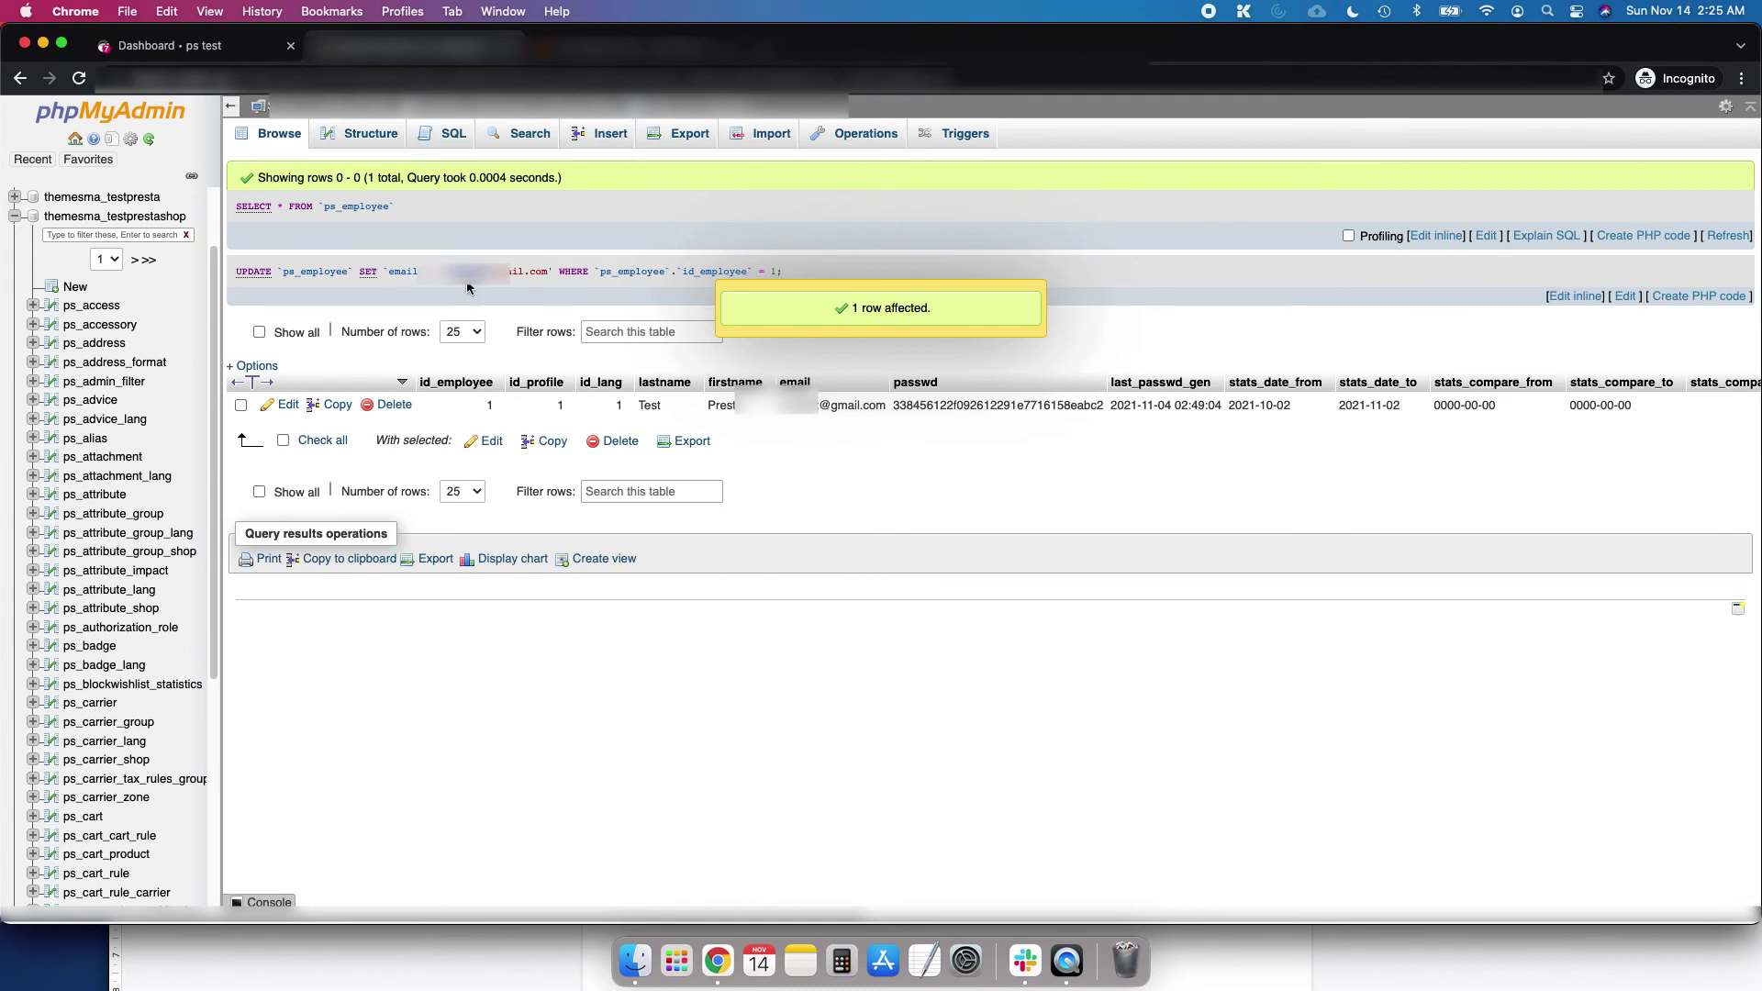
{"action": "double_click", "coordinate": [808, 414]}
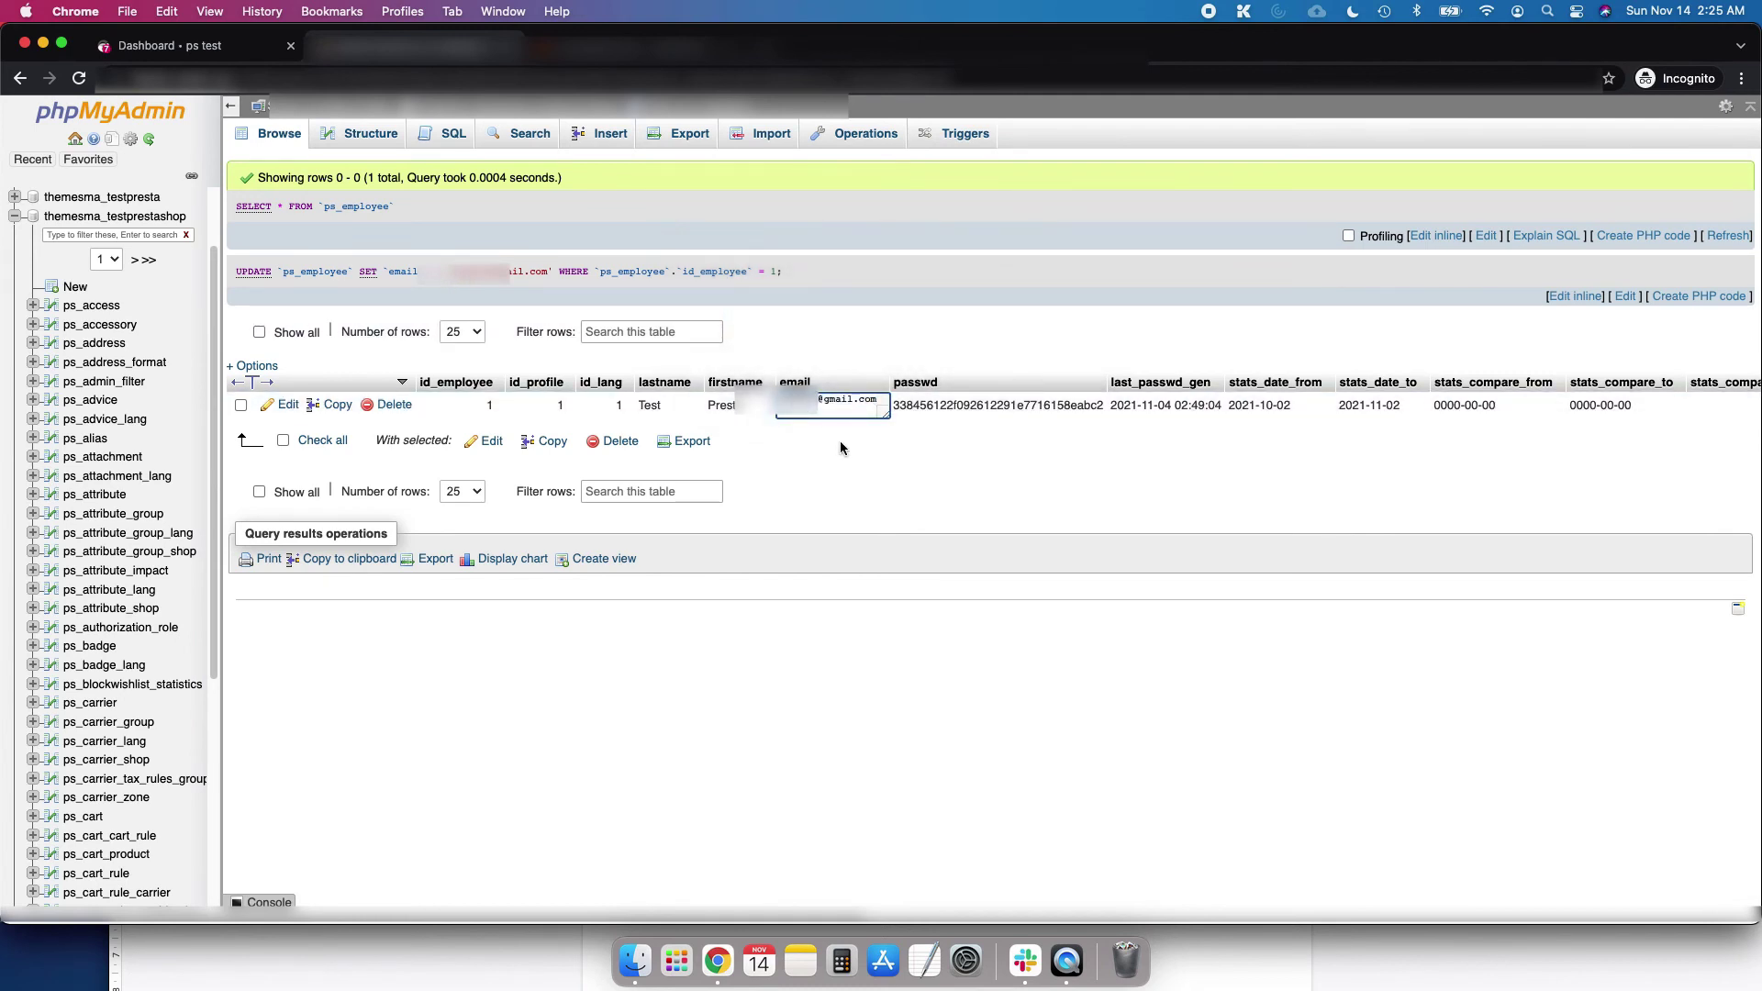
{"action": "key", "text": "Return"}
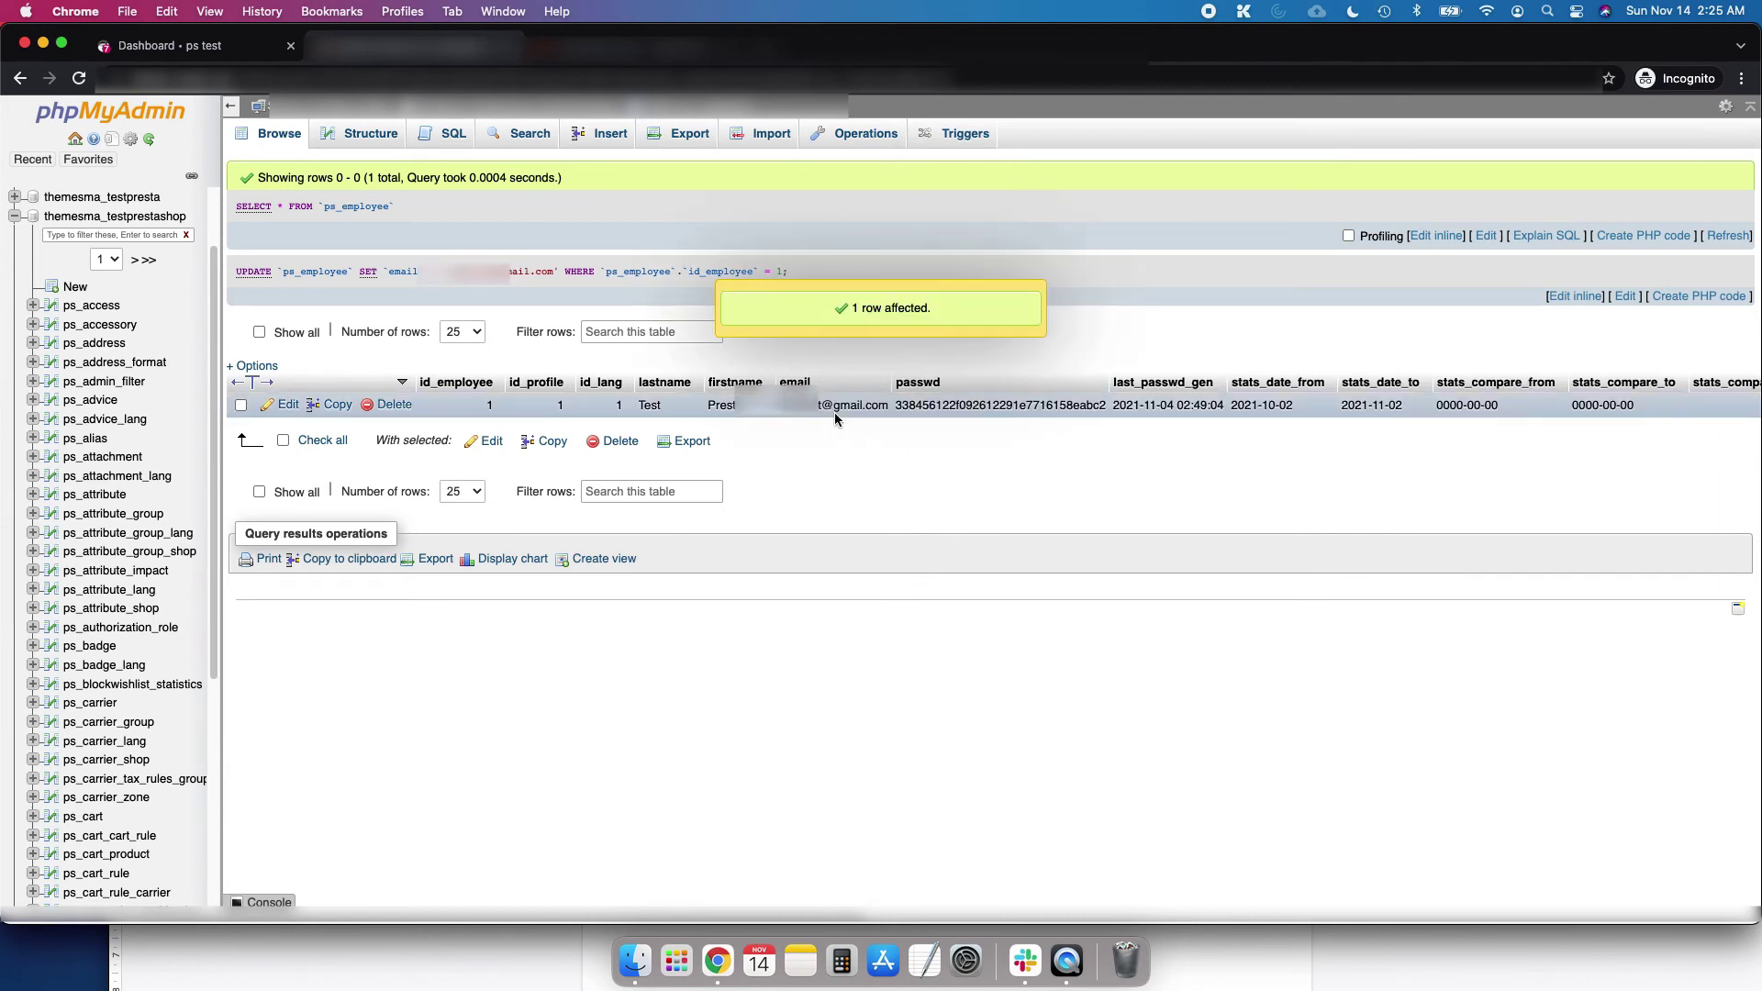
{"action": "left_click", "coordinate": [649, 46]}
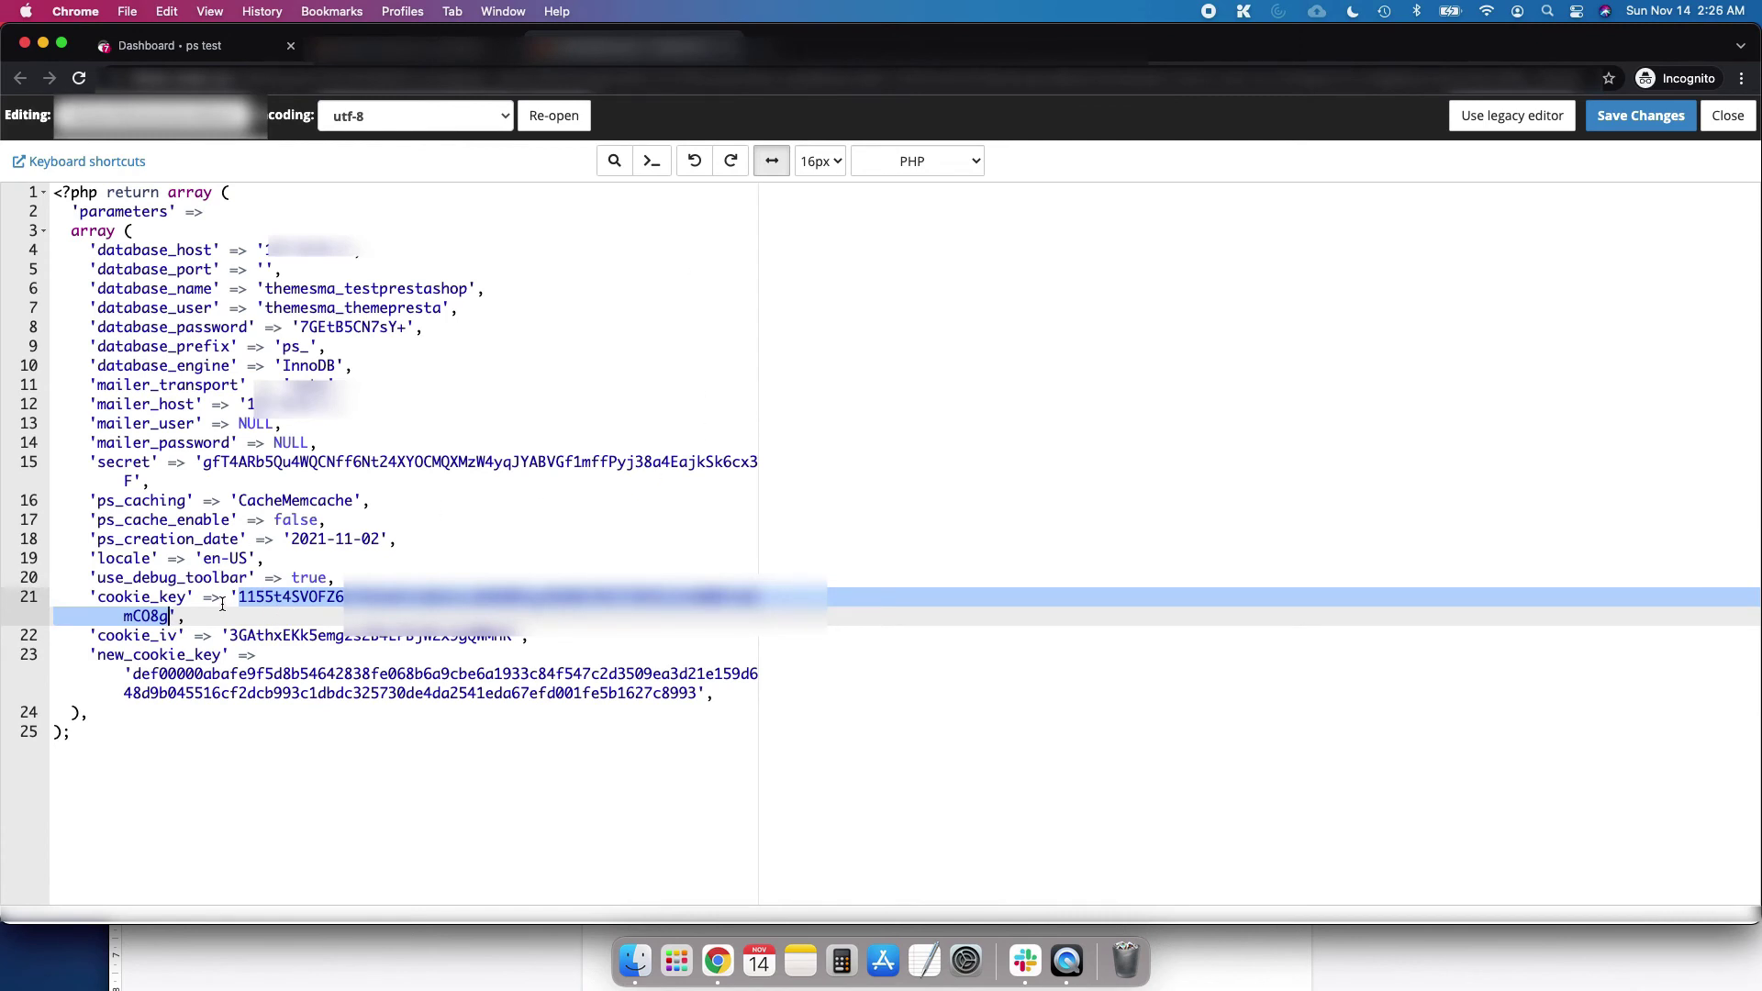
Deselect the cookie_key value in the editor and go back to the ps_employee table.
{"action": "left_click", "coordinate": [303, 500]}
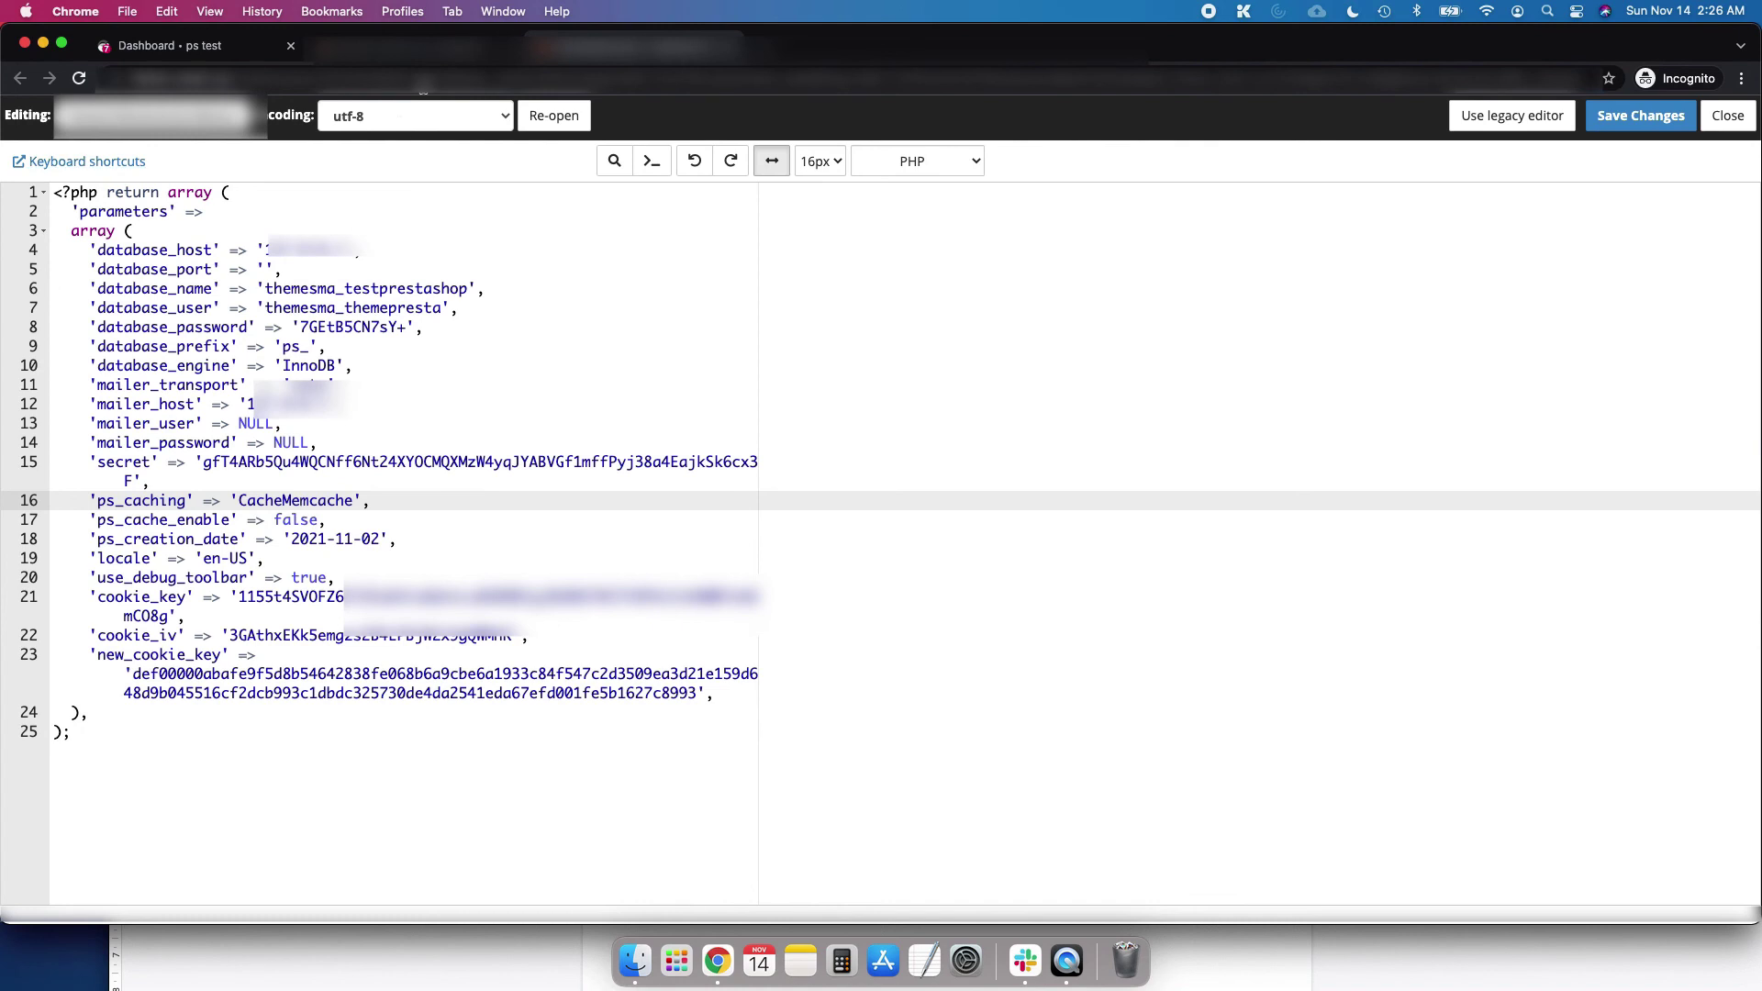
{"action": "left_click", "coordinate": [417, 46]}
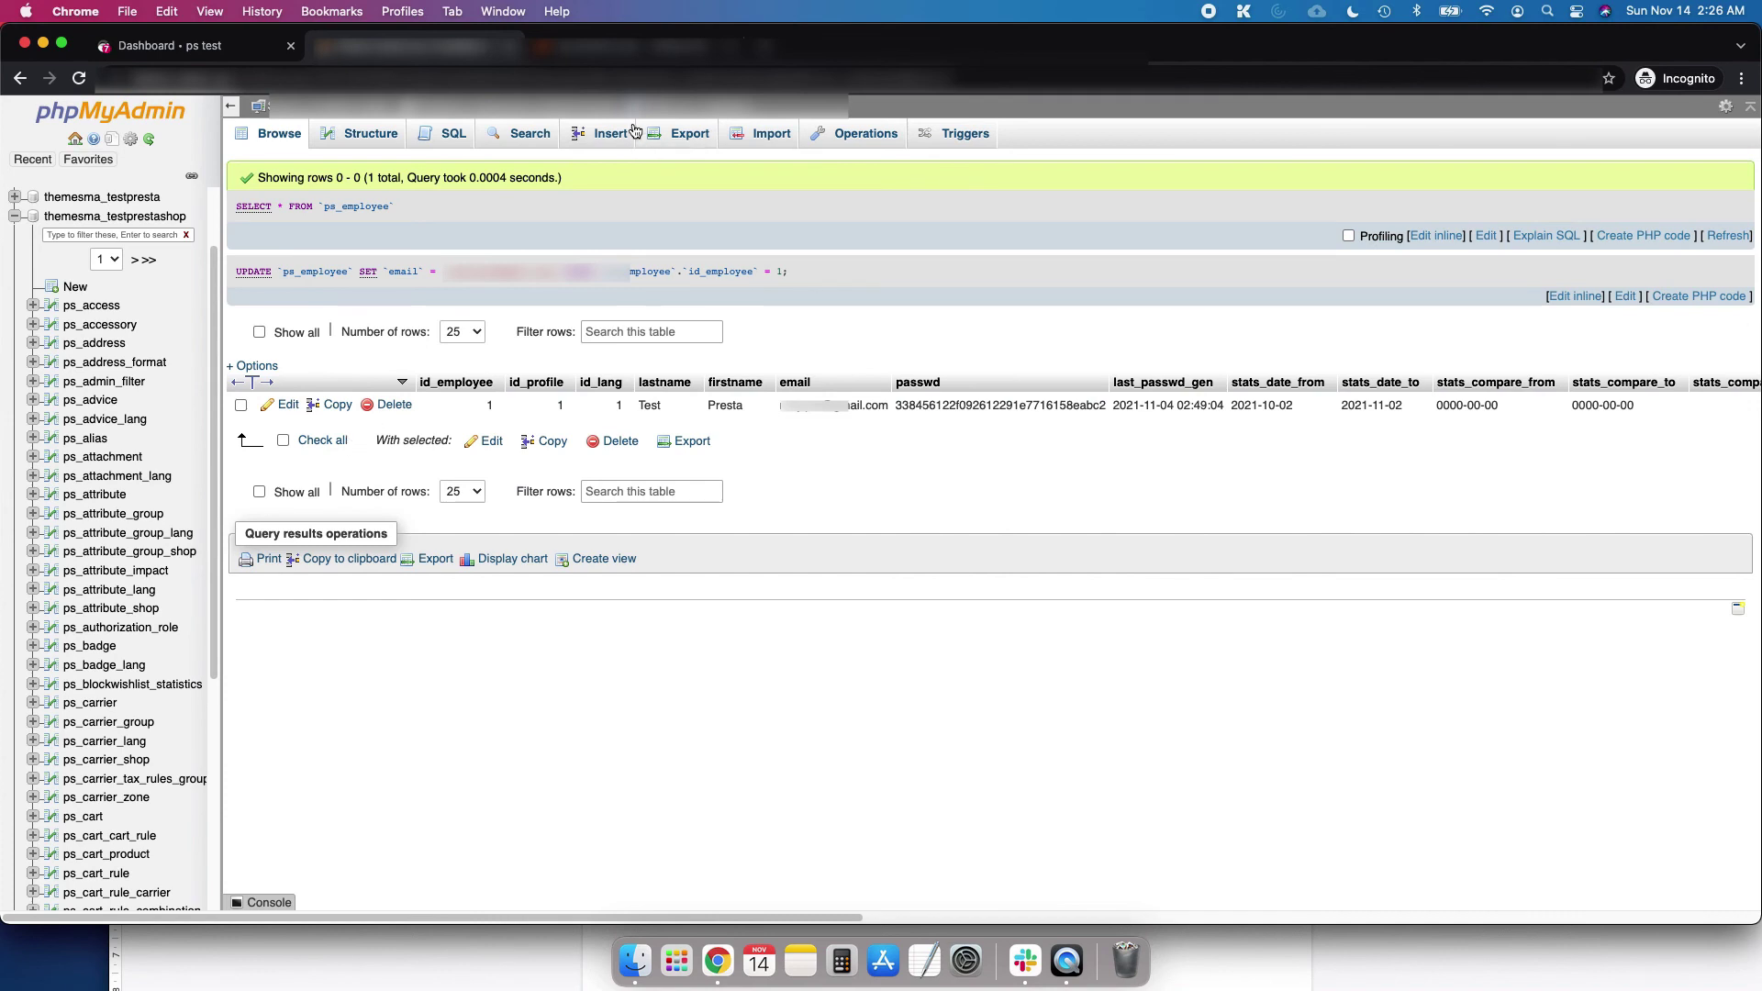
Switch back to the parameters file in the editor tab.
{"action": "left_click", "coordinate": [633, 46]}
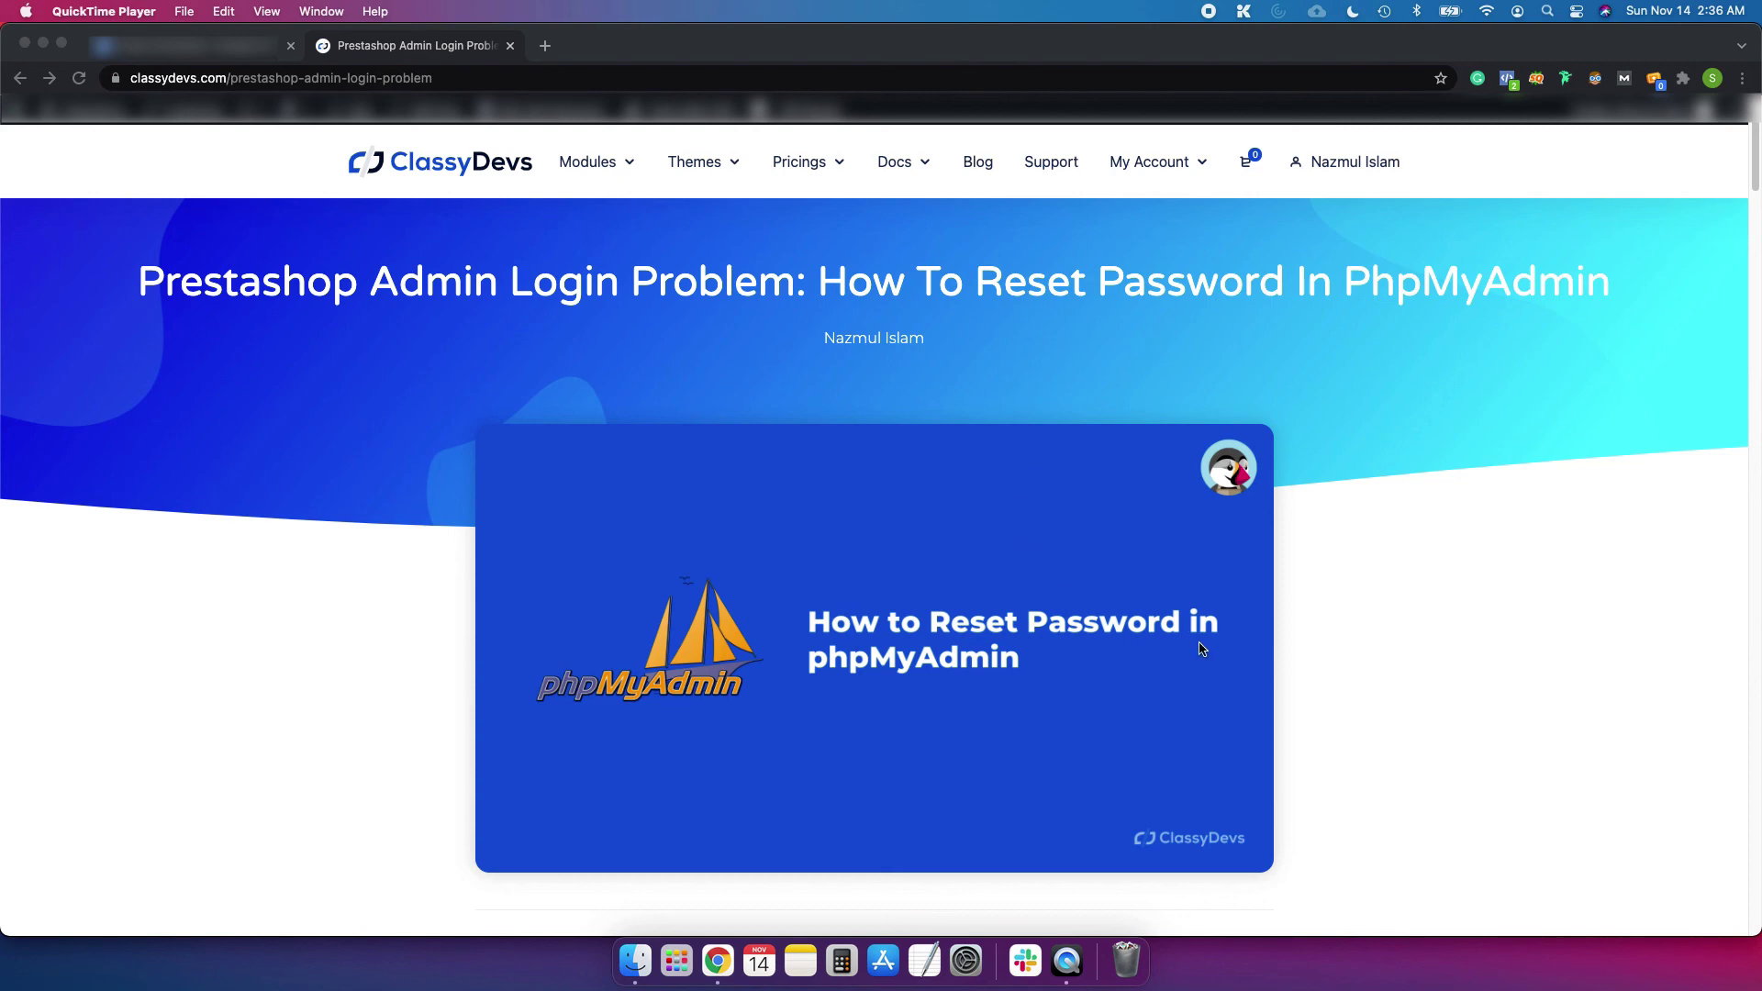
Scroll the ClassyDevs article down to the parameters.php screenshot and cookie_key copy instruction.
{"action": "scroll", "coordinate": [1198, 649], "scroll_direction": "down", "scroll_amount": 10}
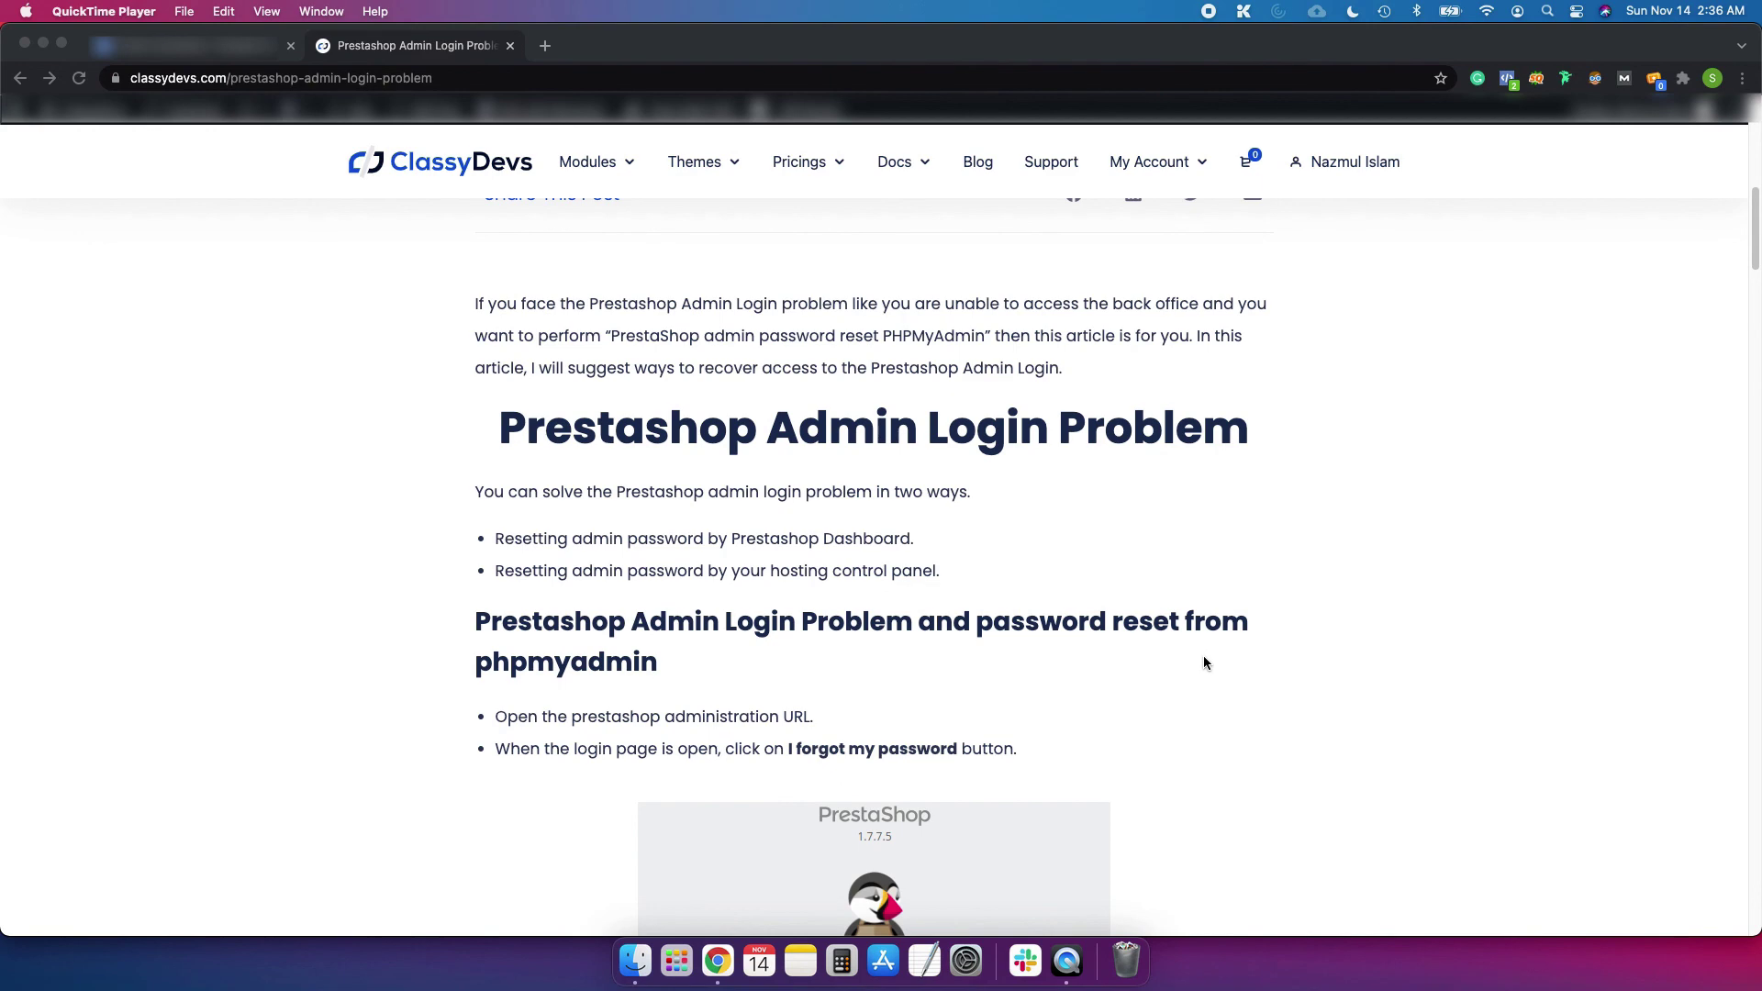
{"action": "scroll", "coordinate": [1203, 657], "scroll_direction": "down", "scroll_amount": 15}
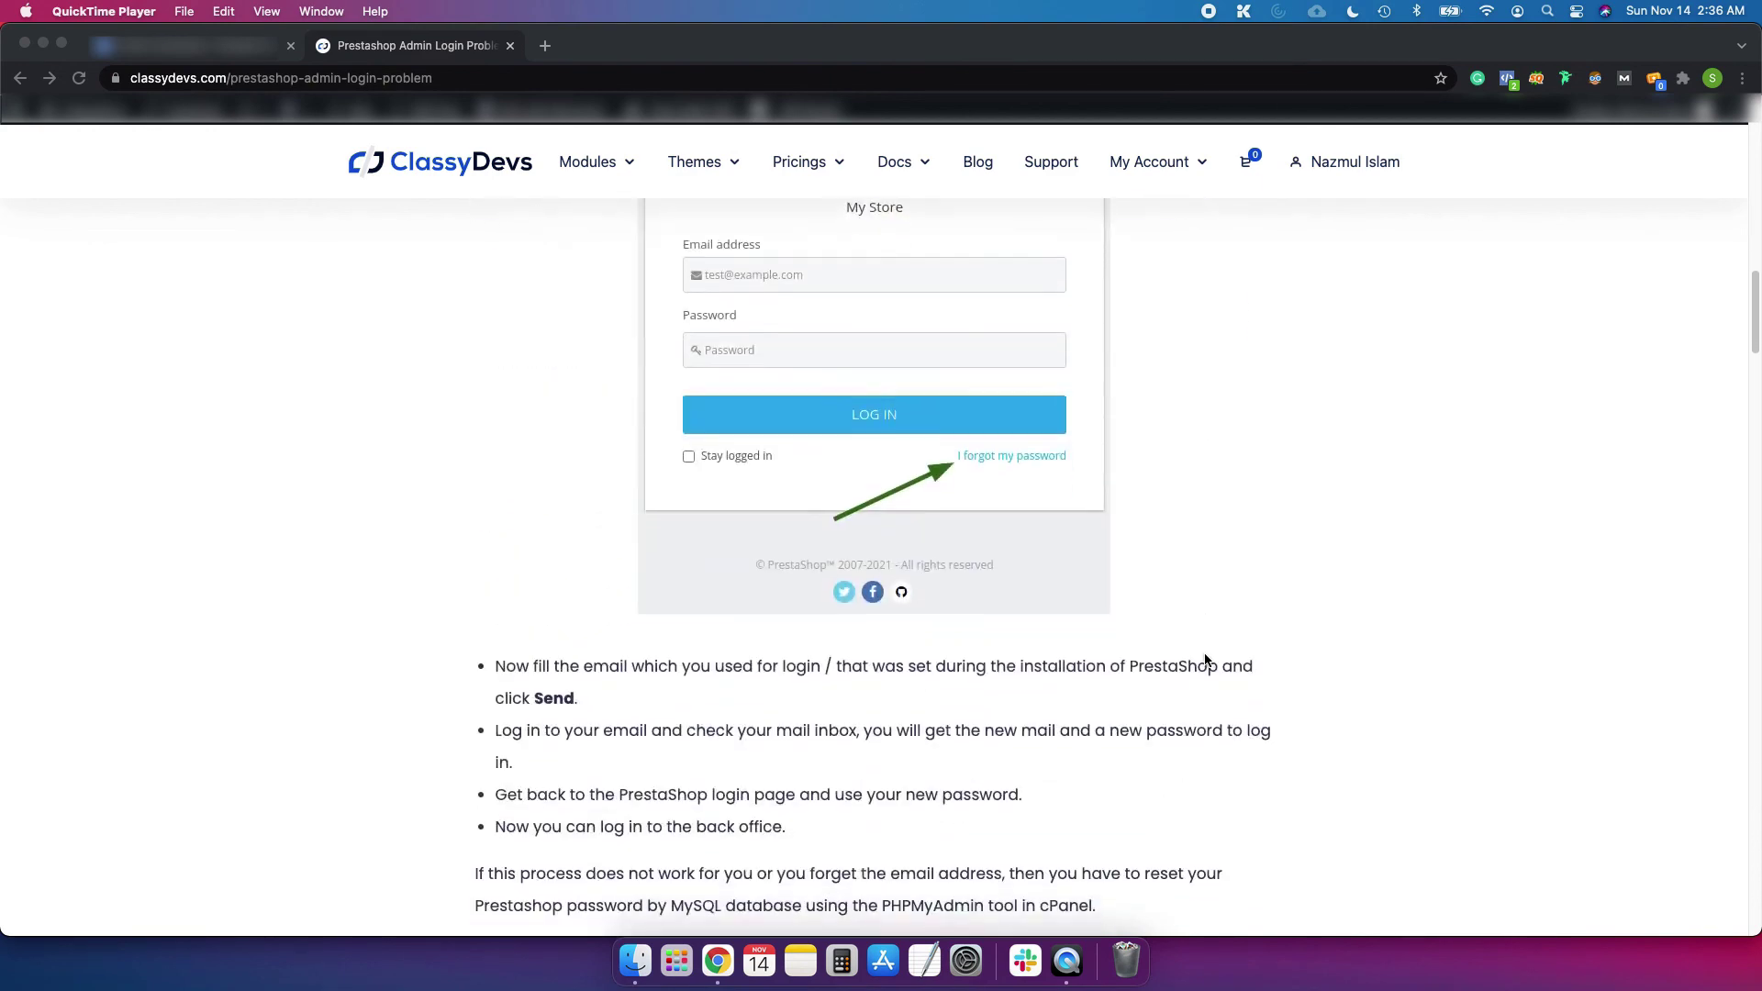
{"action": "scroll", "coordinate": [1203, 659], "scroll_direction": "down", "scroll_amount": 6}
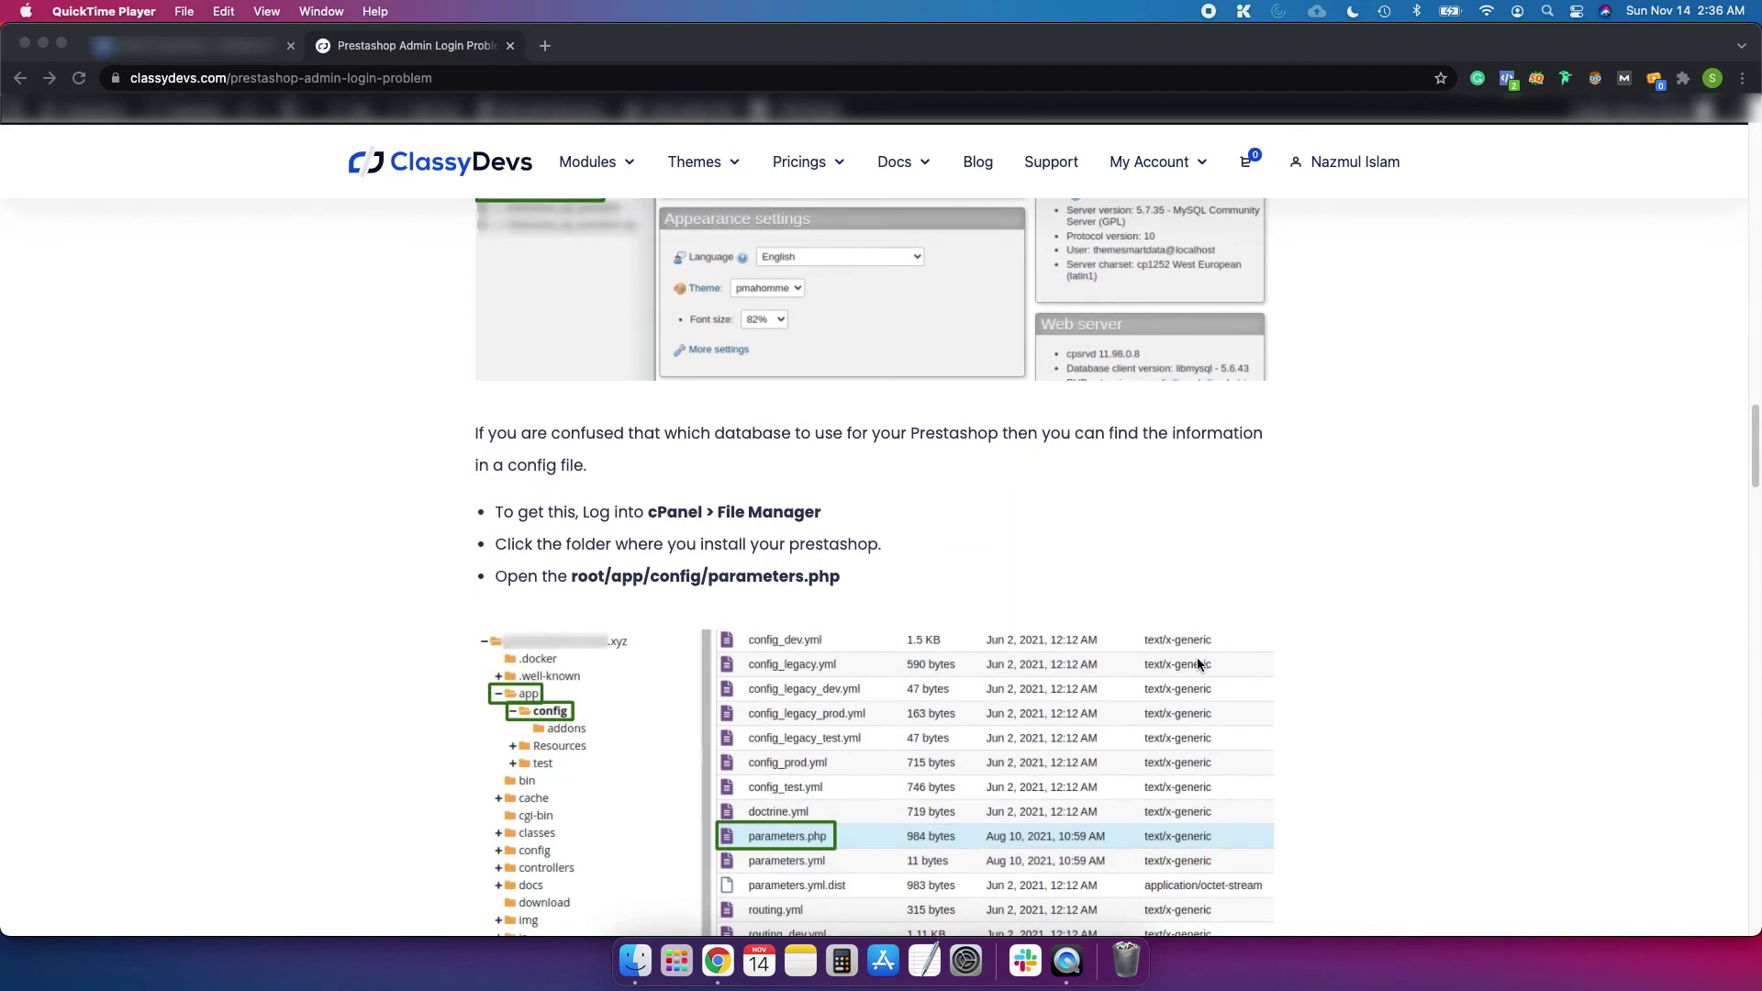
{"action": "scroll", "coordinate": [1180, 740], "scroll_direction": "down", "scroll_amount": 5}
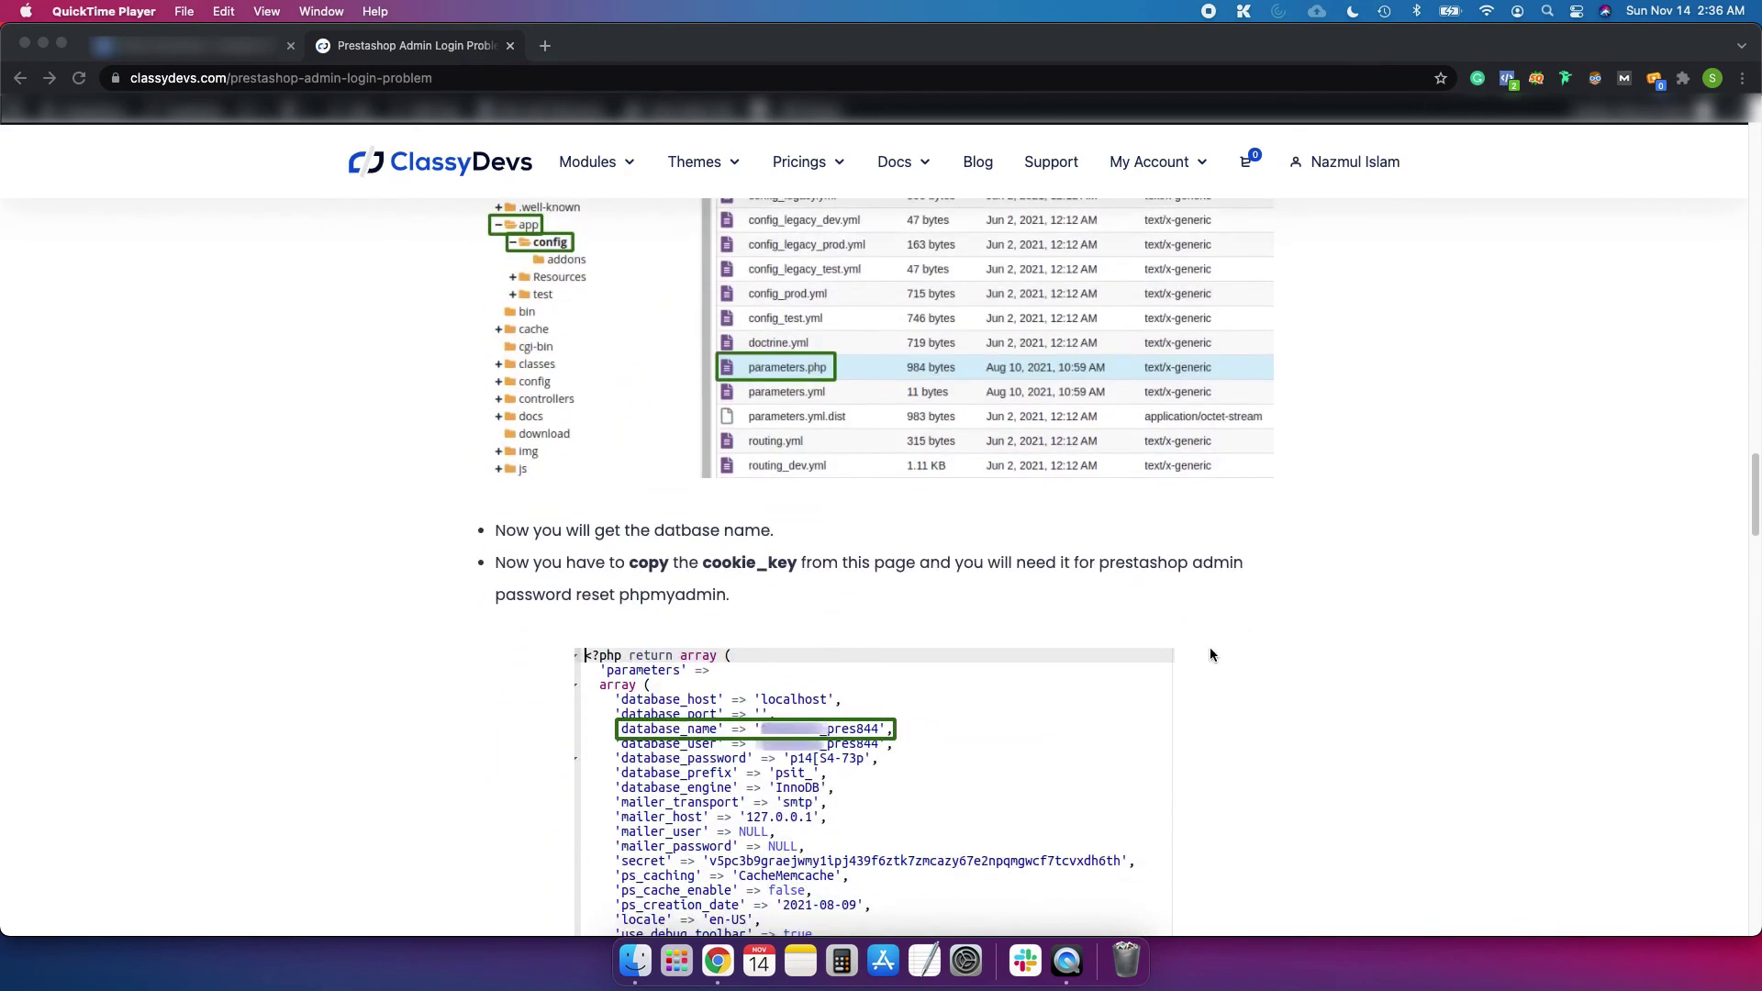